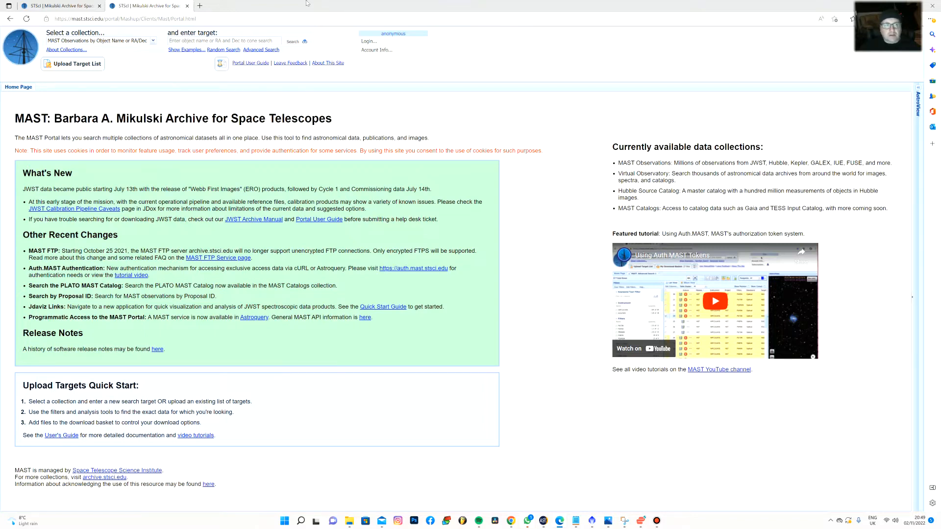
left_click(215, 20)
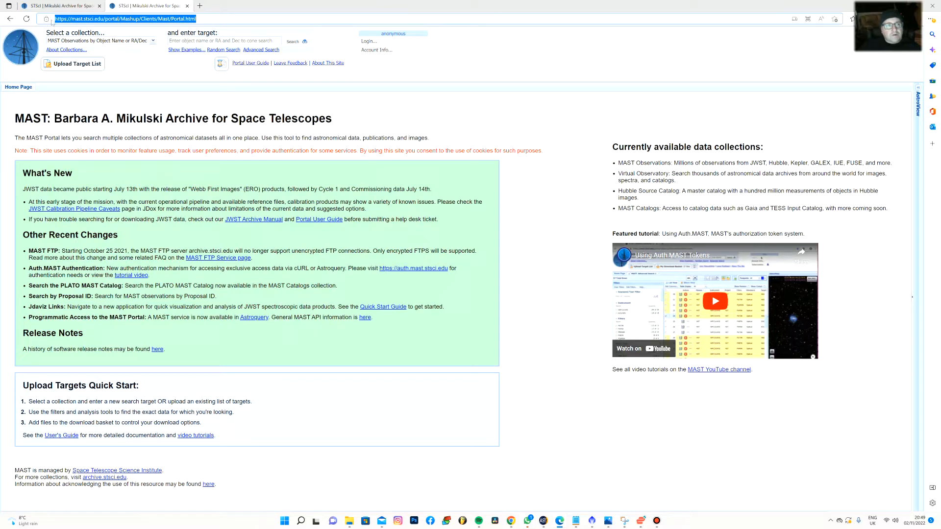
left_click(209, 20)
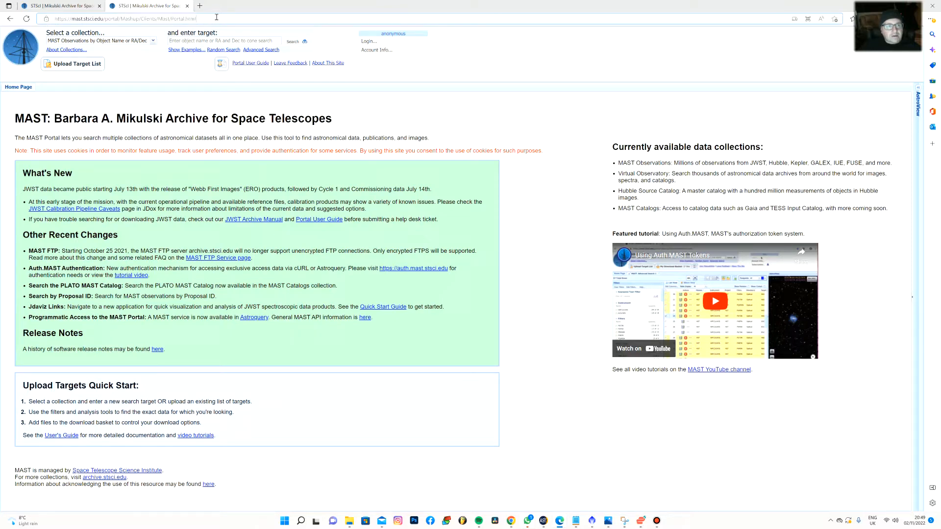
left_click_drag(216, 19, 20, 12)
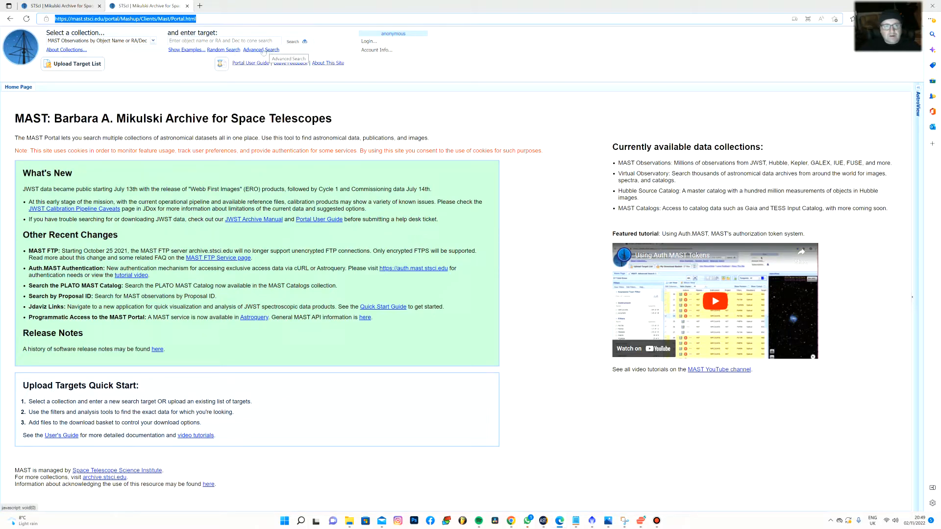
Open the MAST advanced search and filter the mission by JWST
left_click(269, 51)
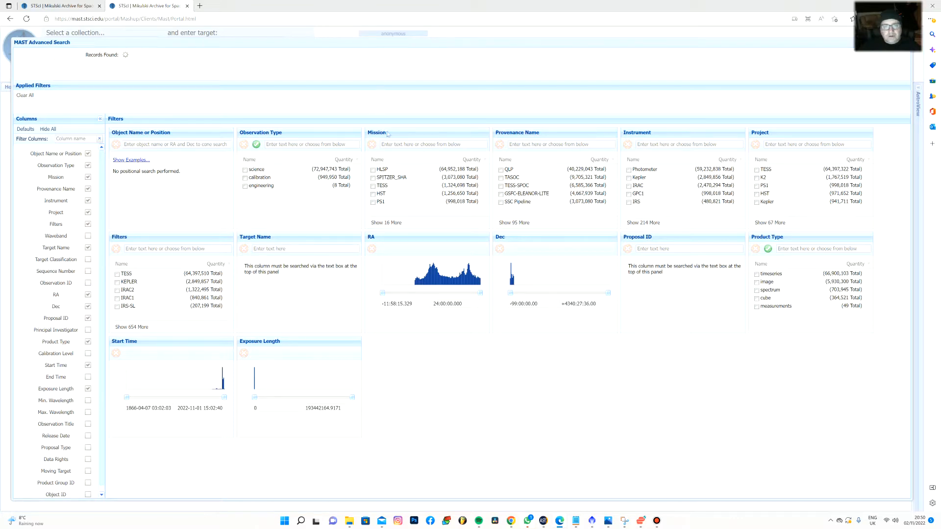
left_click(406, 146)
type("JWST")
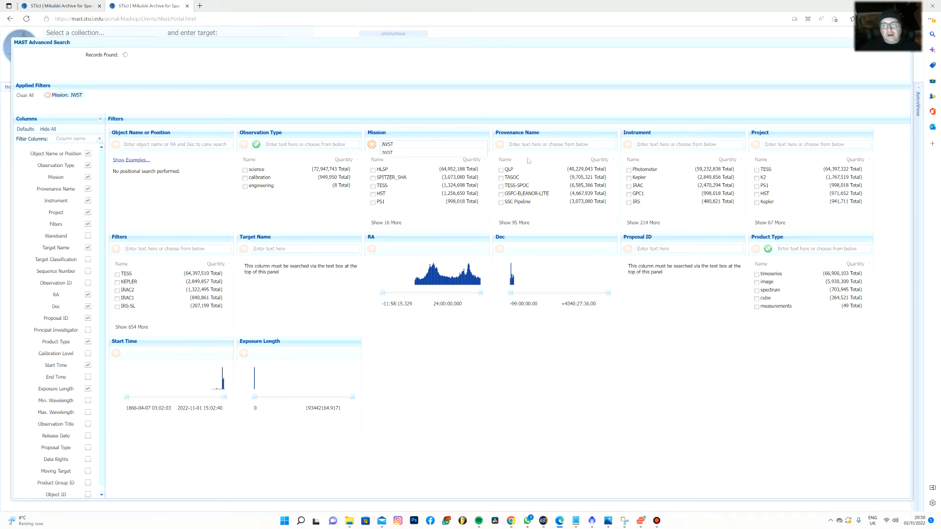
Expand the full instrument list and restrict the search to the NIRCAM instrument
left_click(642, 223)
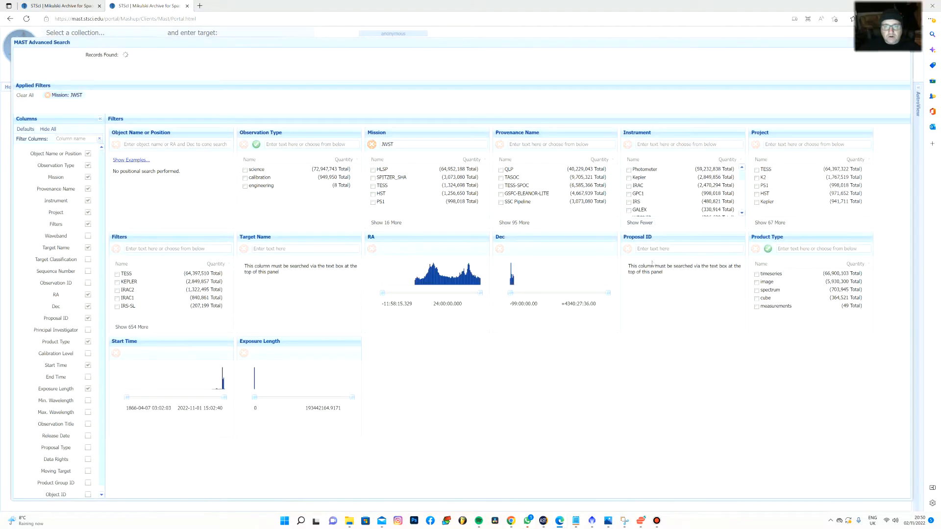
scroll(672, 200, "down", 3)
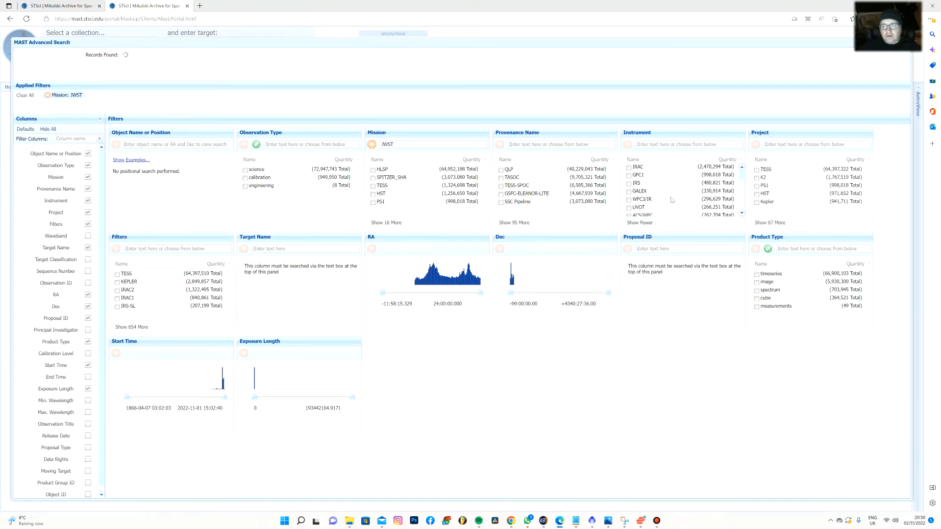
scroll(672, 200, "down", 5)
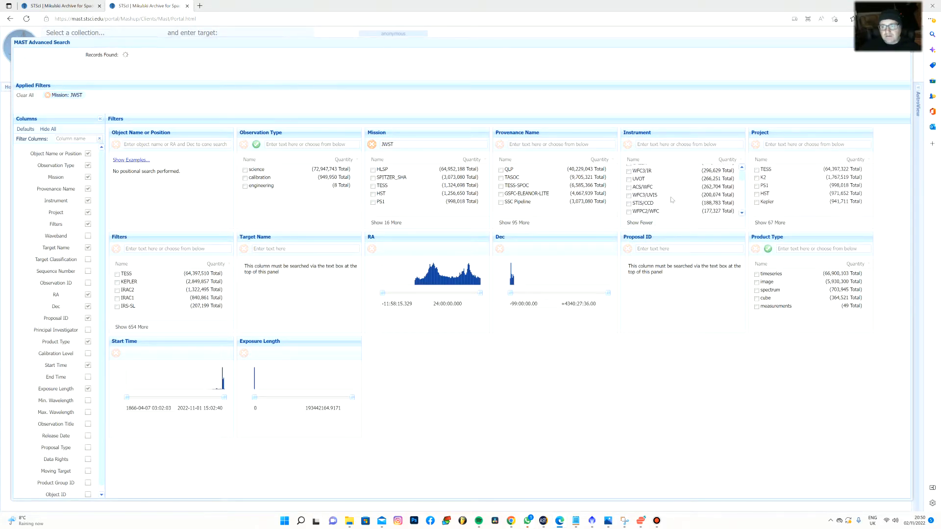
scroll(671, 199, "down", 1)
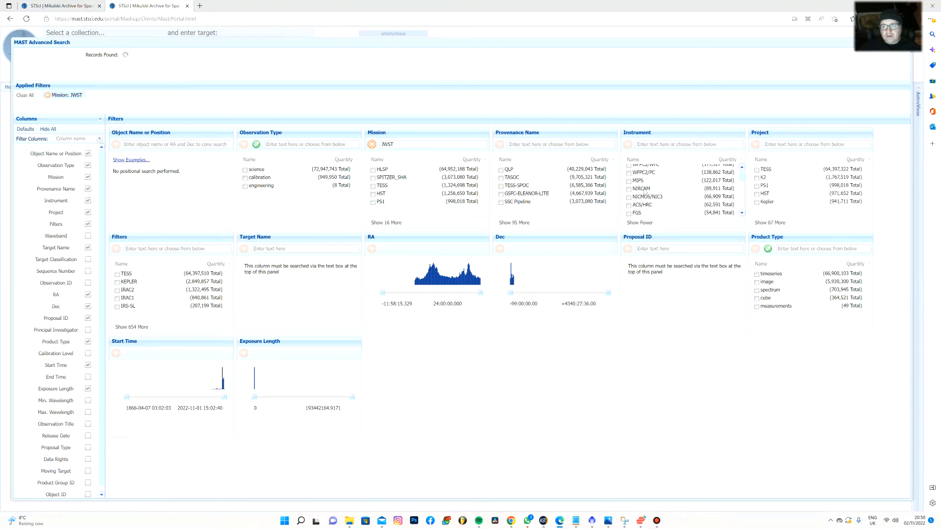
left_click(629, 190)
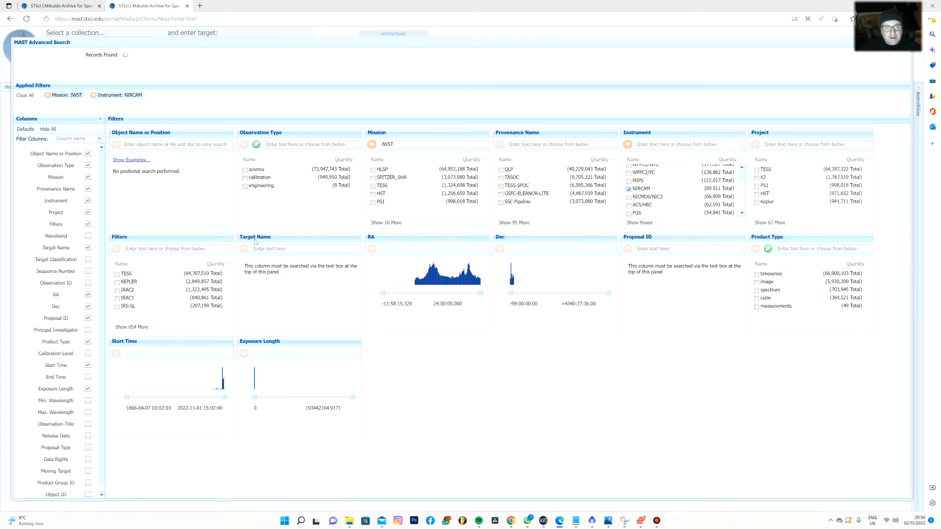
Set the target name to M 16 and run the advanced search
left_click(297, 249)
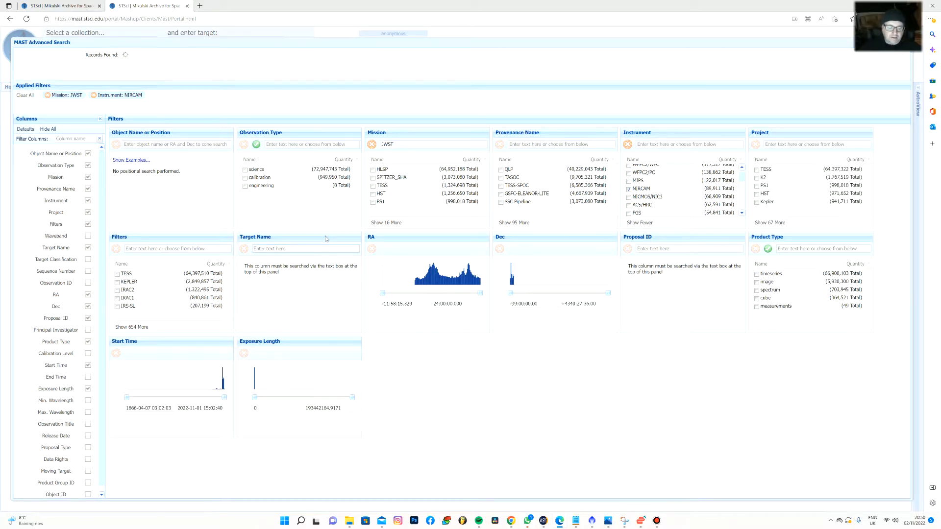
type("M 16")
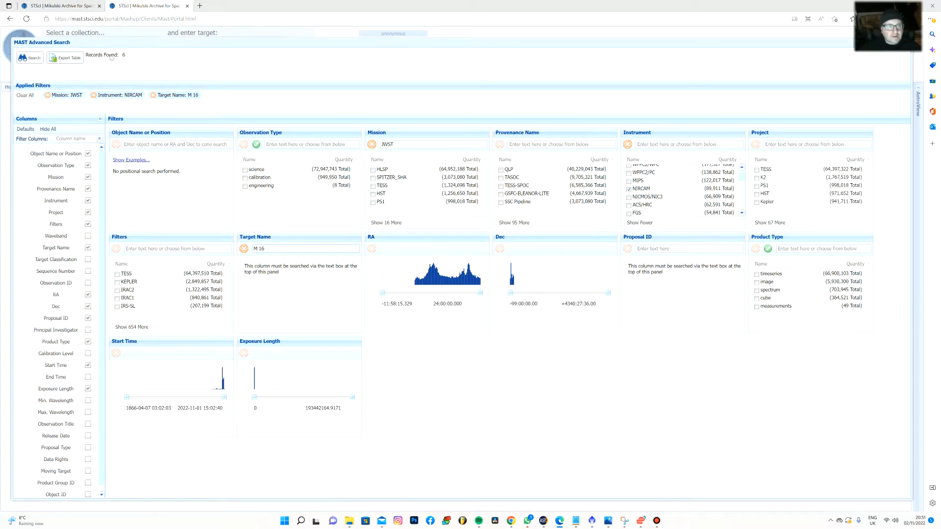
left_click(31, 58)
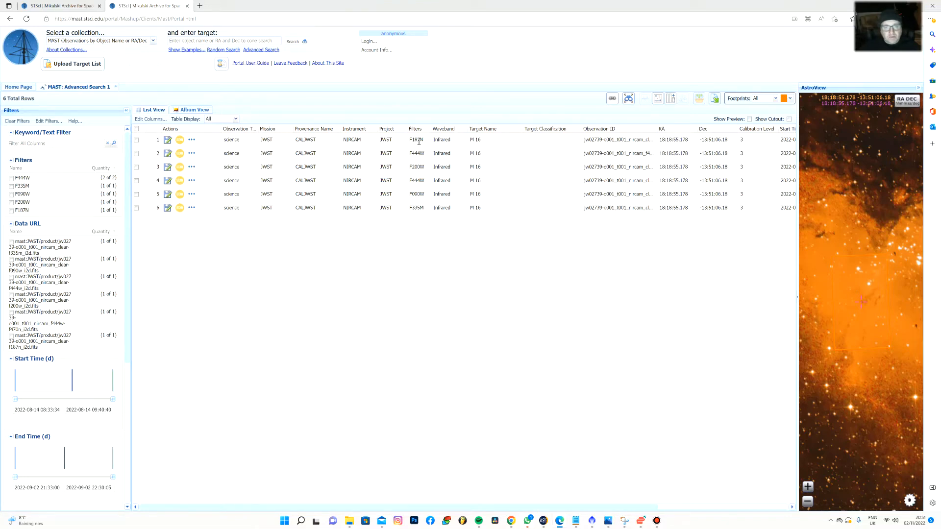
left_click_drag(420, 194, 413, 195)
left_click(418, 194)
left_click(426, 180)
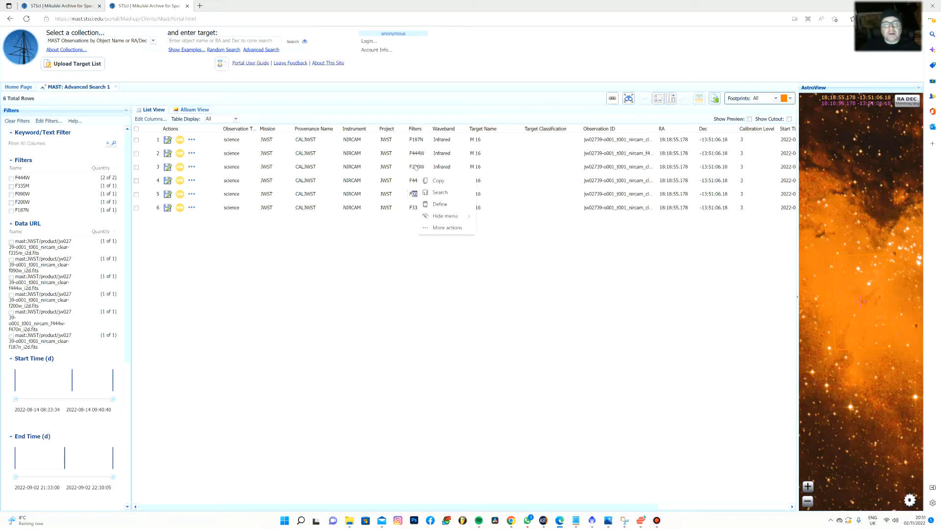
left_click_drag(421, 156, 413, 156)
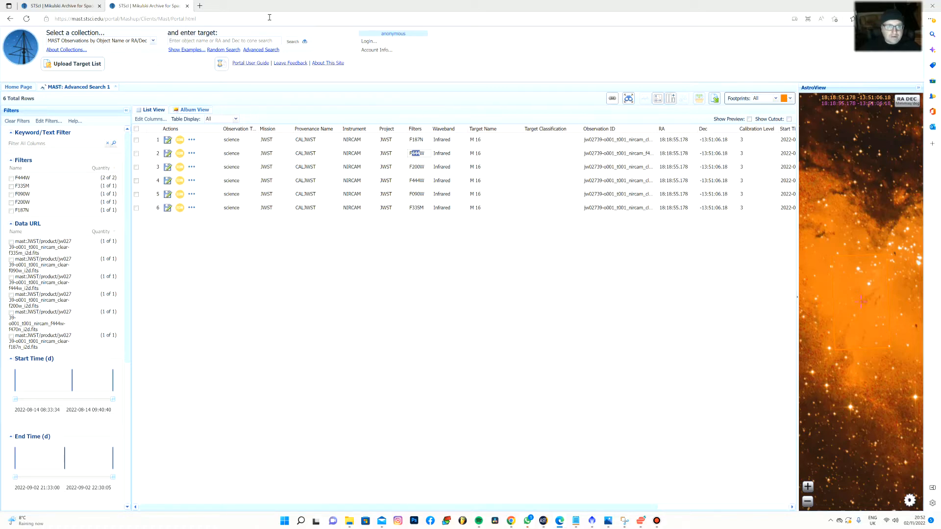
Open google.ie in a new browser tab and search for "james webb color palette"
left_click(200, 6)
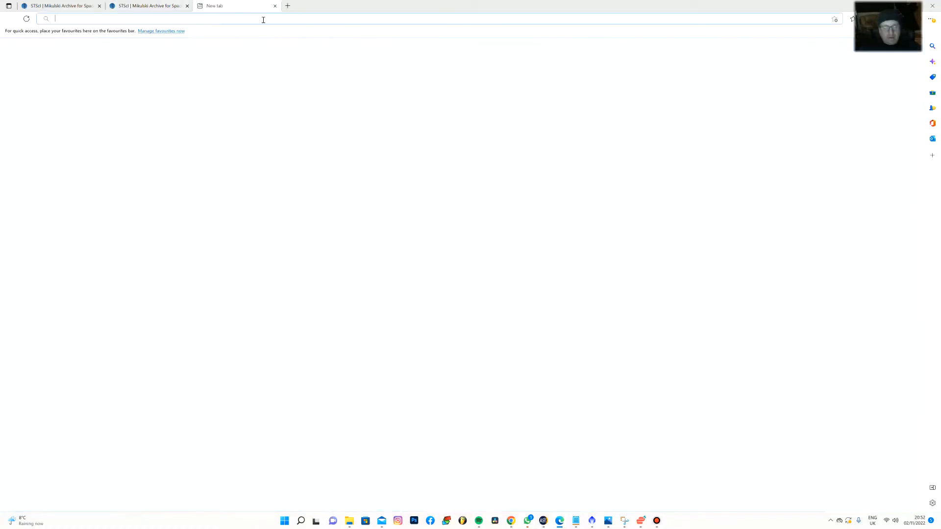
type("google.ie")
key("Return")
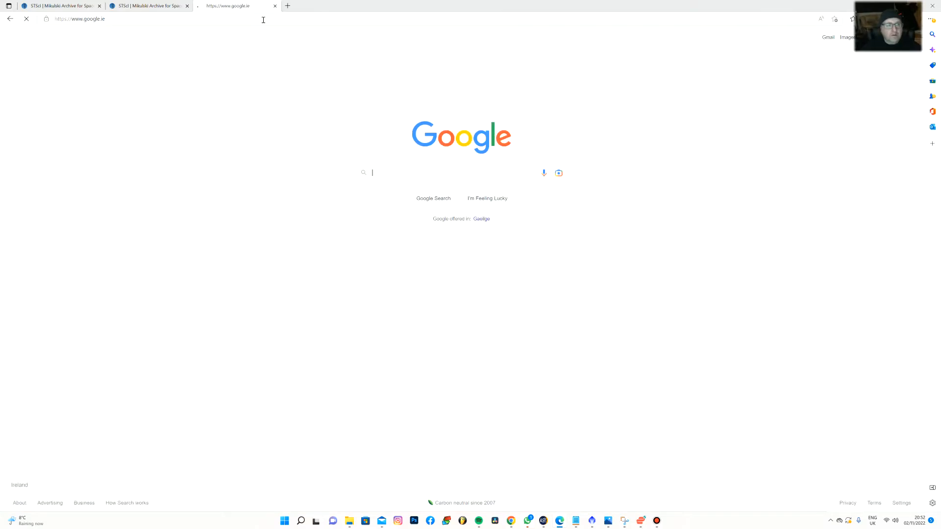
type("jame")
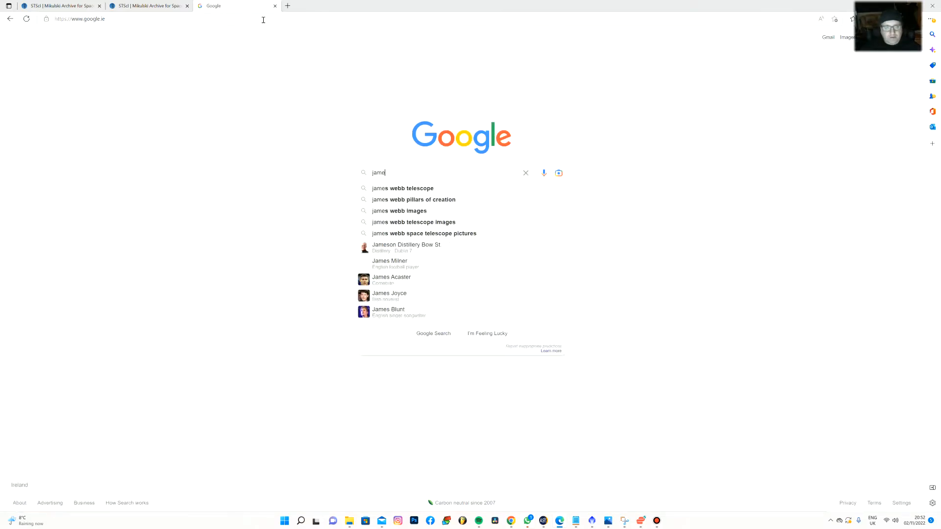
type("s we")
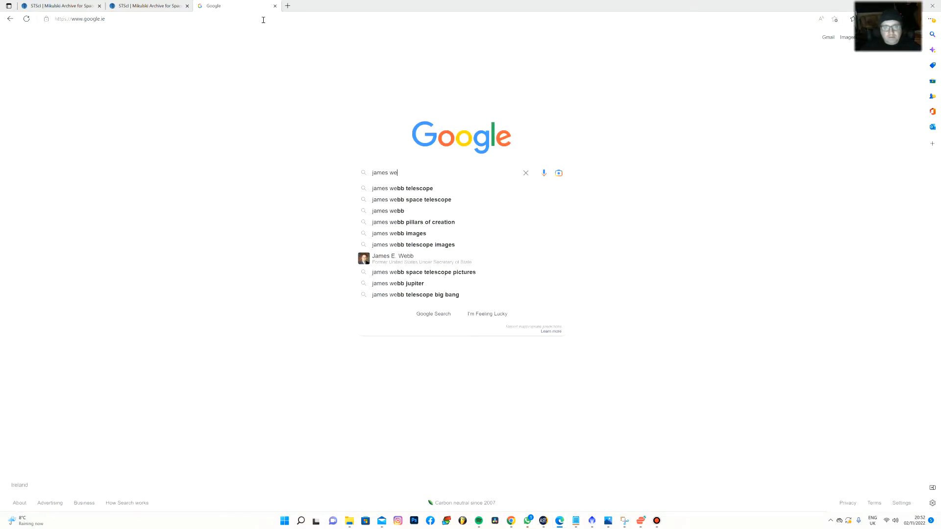
type("bb ")
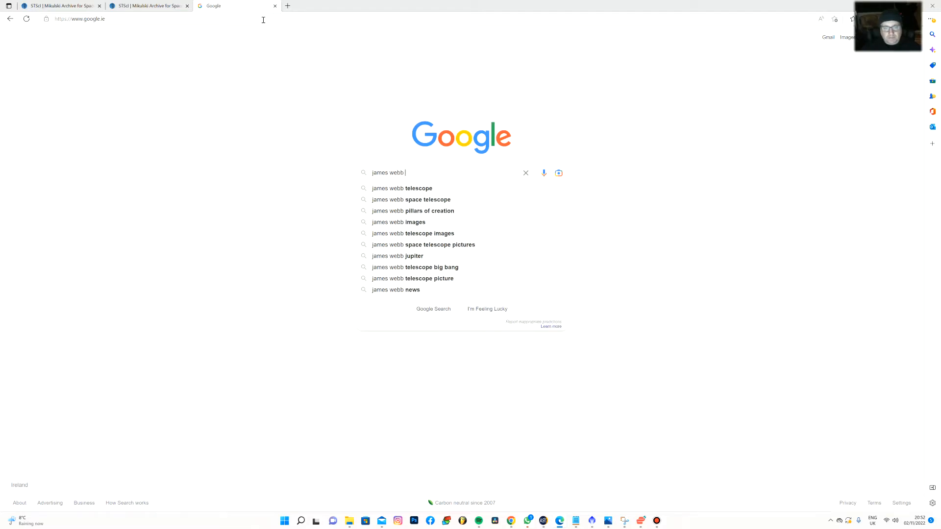
type("co")
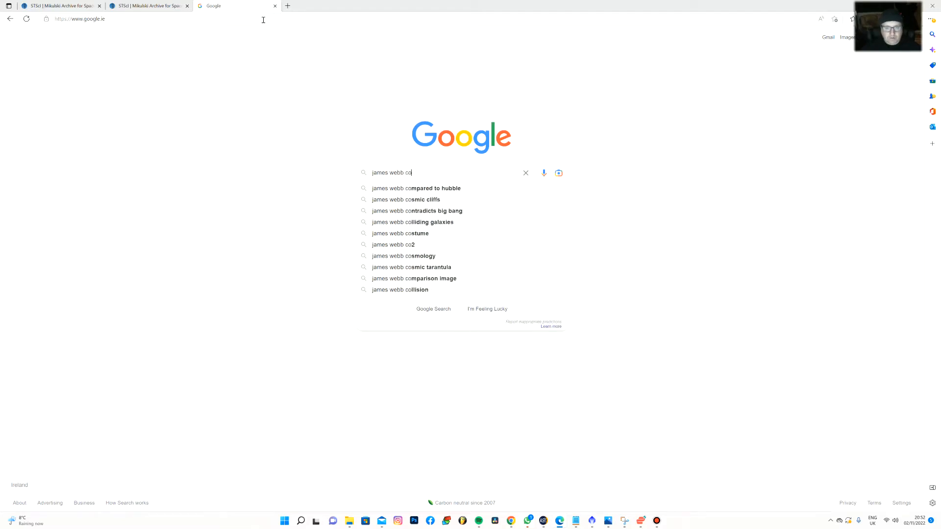
type("lor")
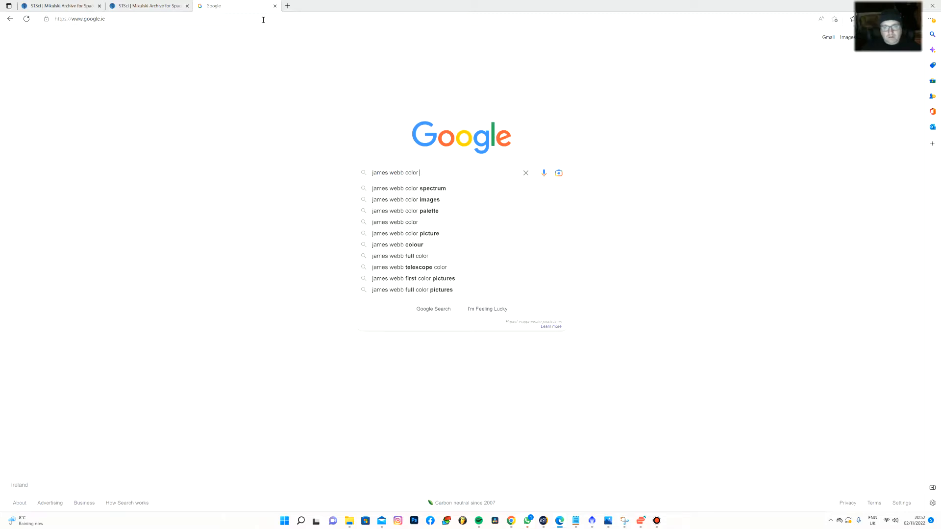
key("Down")
key("Down")
key("Down")
key("Return")
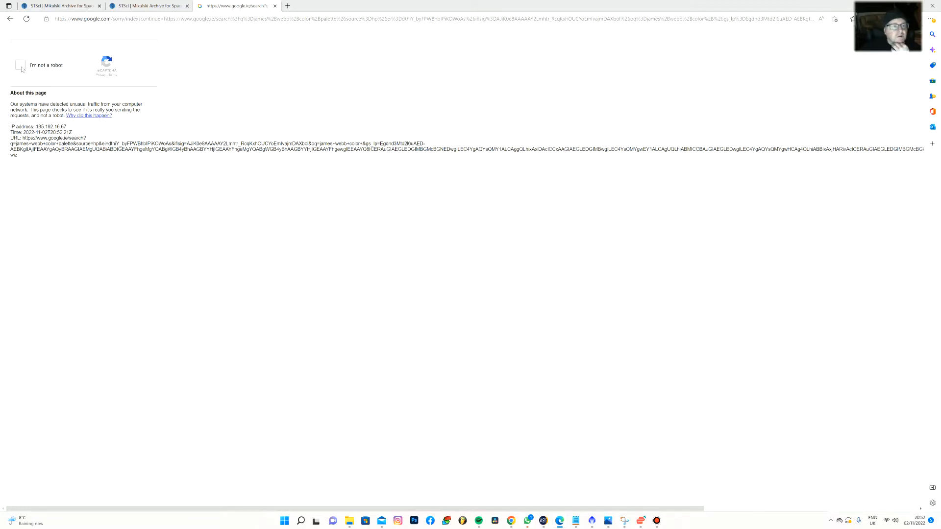
Complete the reCAPTCHA check by selecting all images with stairs and verifying the selection
left_click(20, 67)
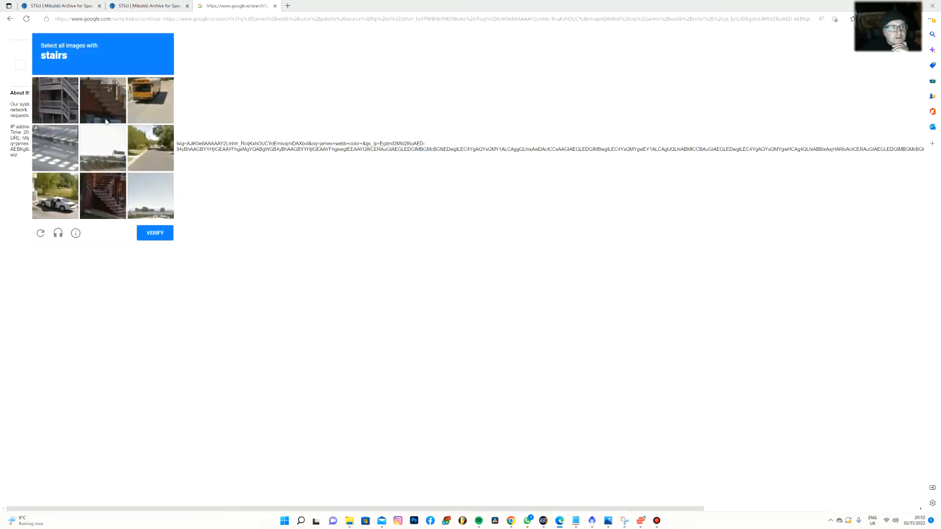
left_click(53, 105)
left_click(116, 104)
left_click(110, 198)
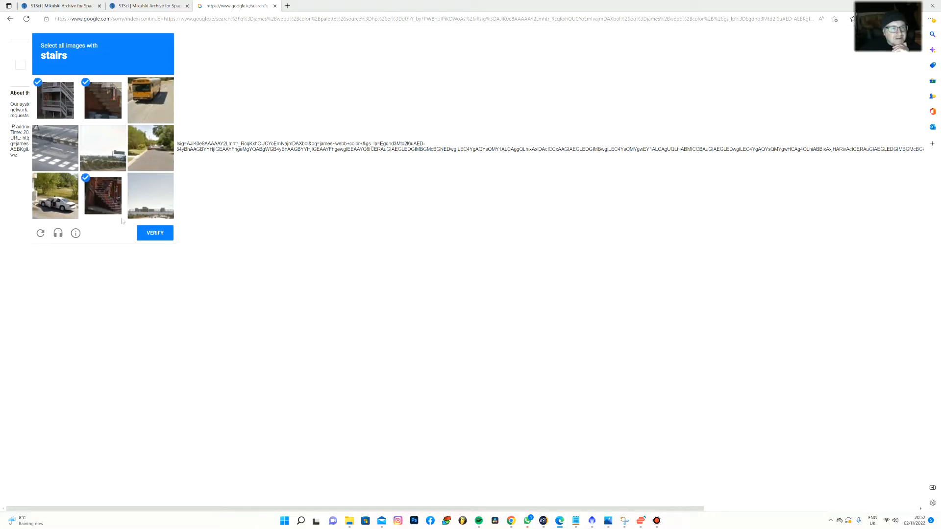
left_click(168, 236)
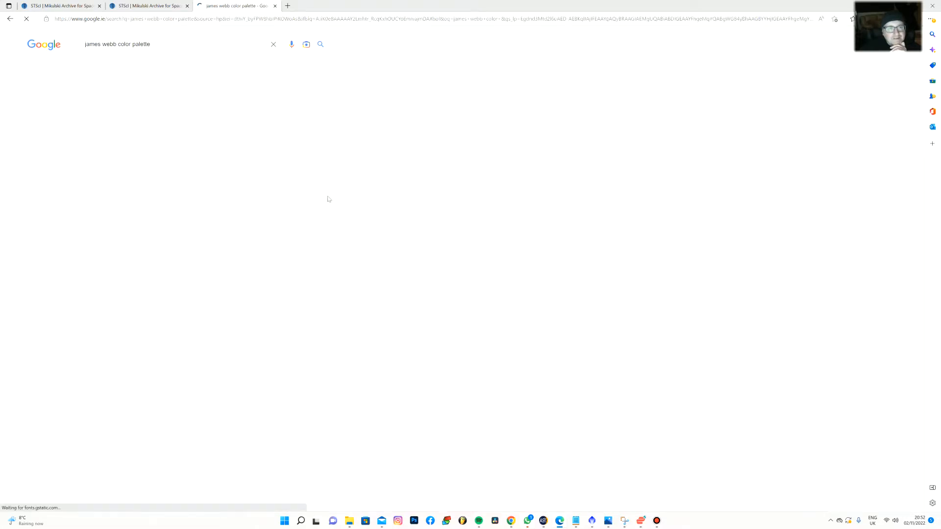
Switch to the image results for the colour palette search and open the Quora chart of NIRCam filters by wavelength
left_click(122, 71)
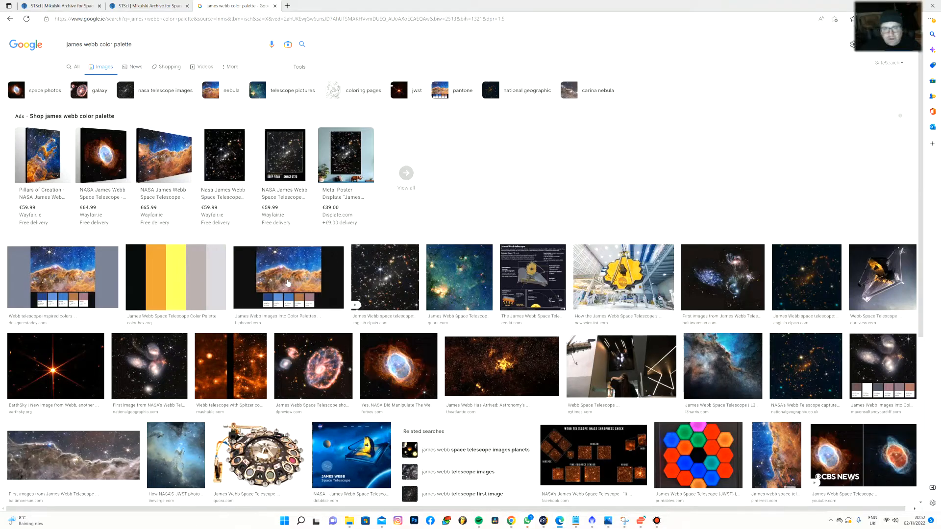
scroll(289, 289, "down", 3)
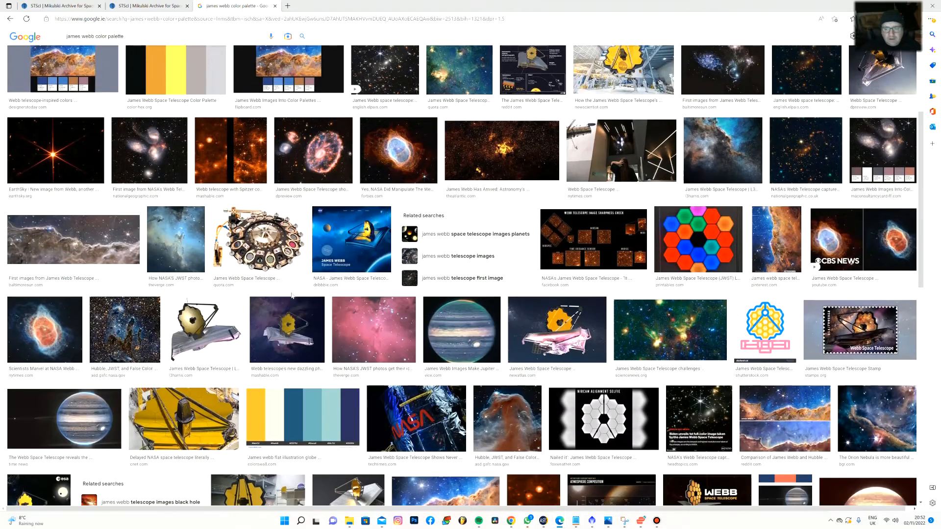
scroll(291, 295, "down", 5)
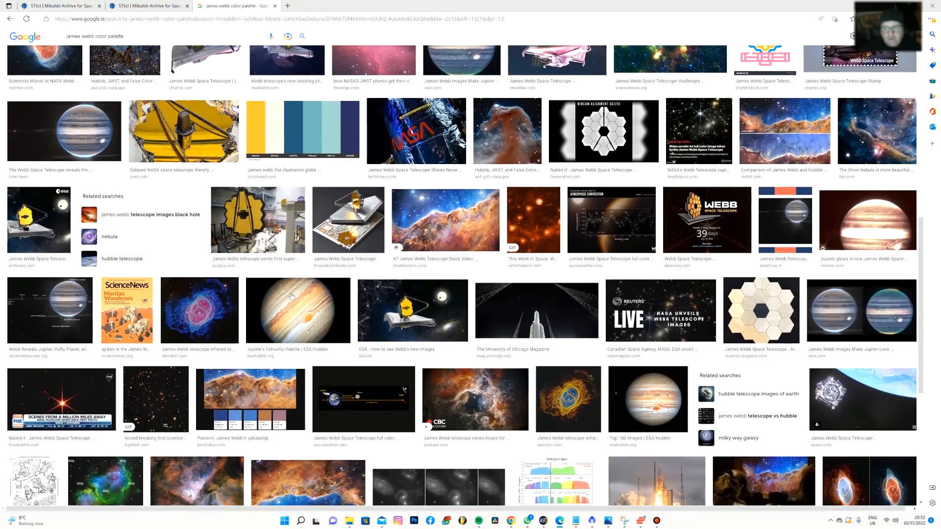
scroll(291, 295, "down", 4)
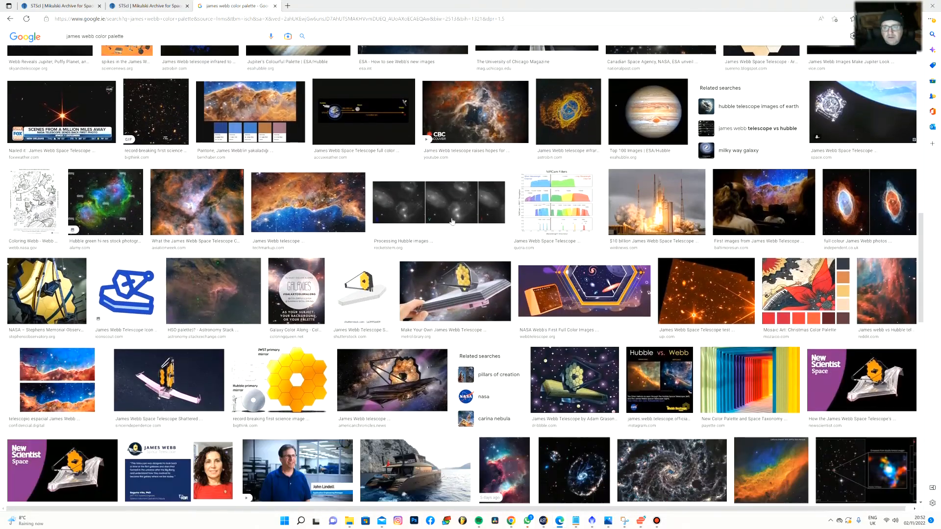
left_click(555, 213)
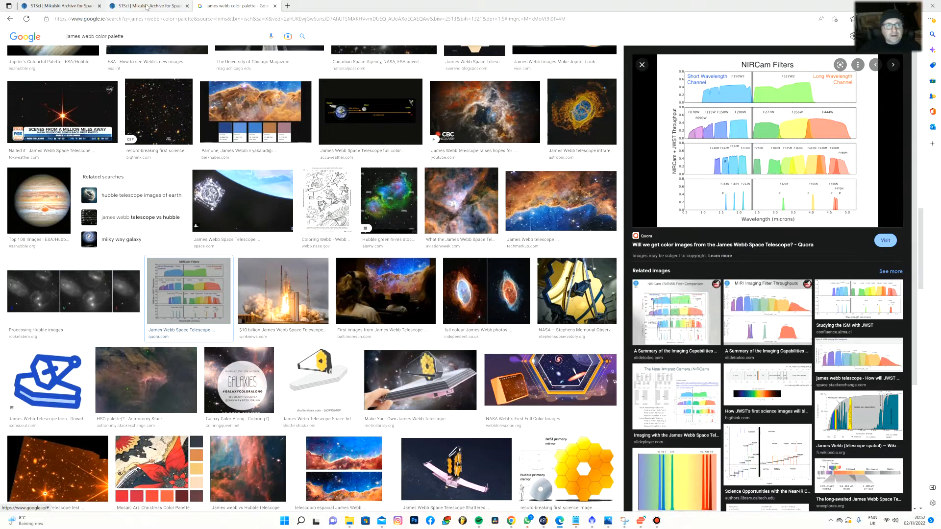
Compare the filters of the M 16 observations in the MAST results with the NIRCam Filters chart, ending on the MAST results
left_click(148, 7)
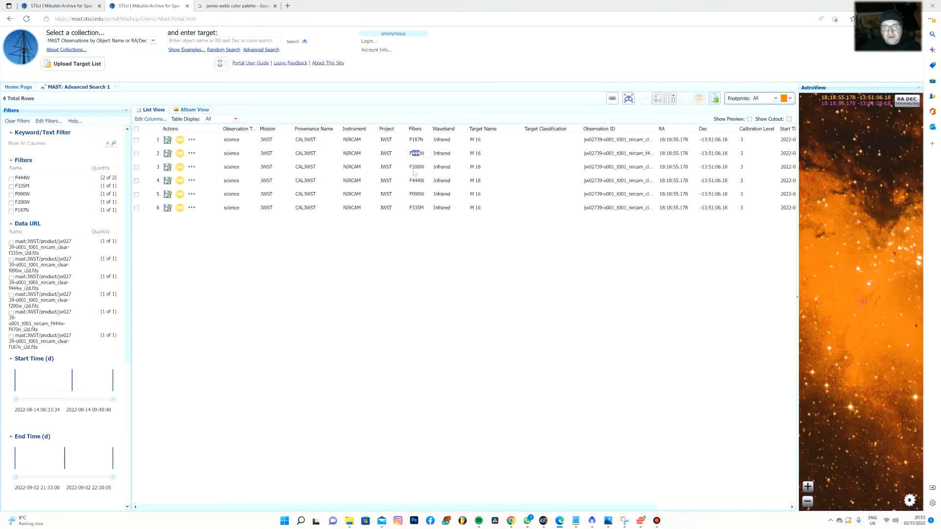
left_click(235, 7)
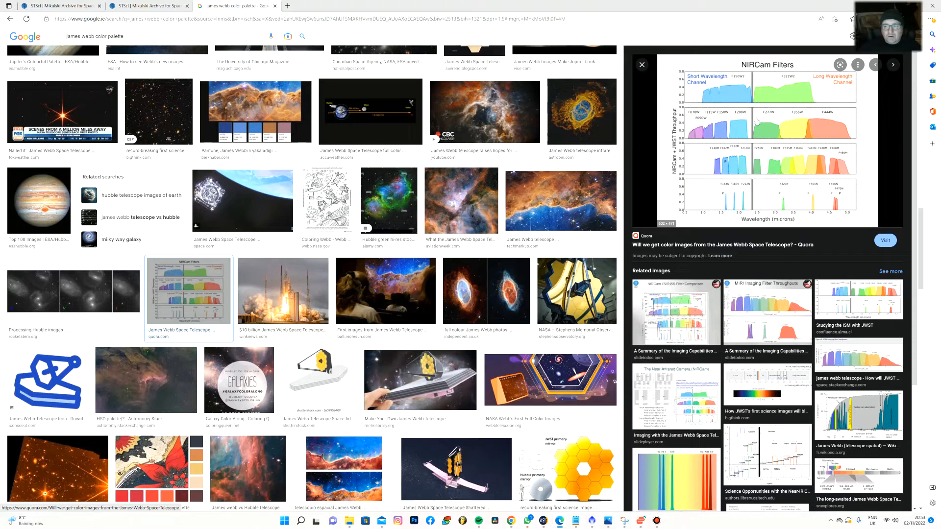
left_click(147, 6)
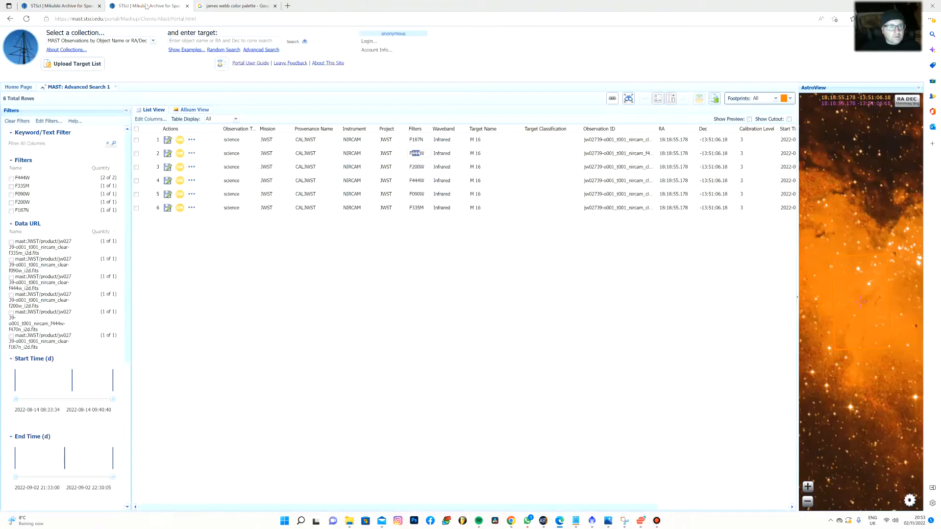
left_click(383, 222)
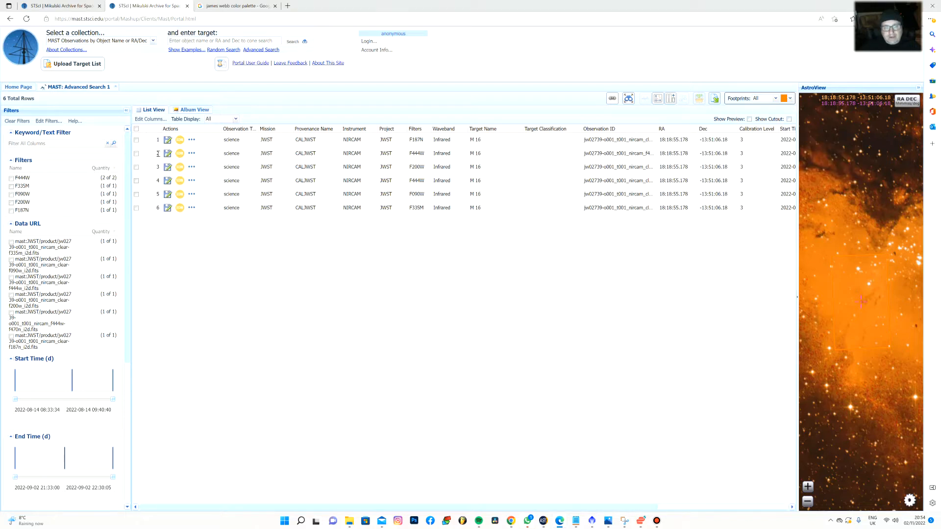
Select the F187N observation of M 16 and add it to the download basket, waiting for the page to respond
left_click(137, 140)
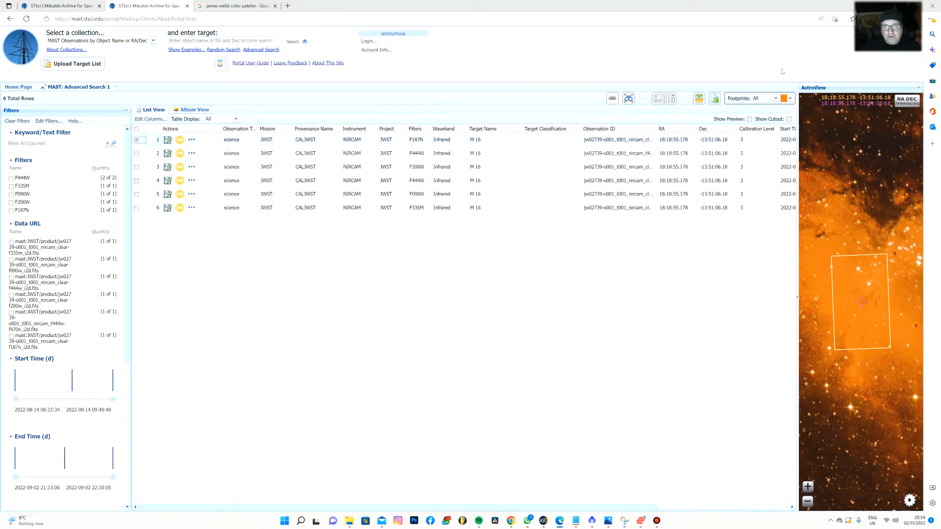
left_click(700, 100)
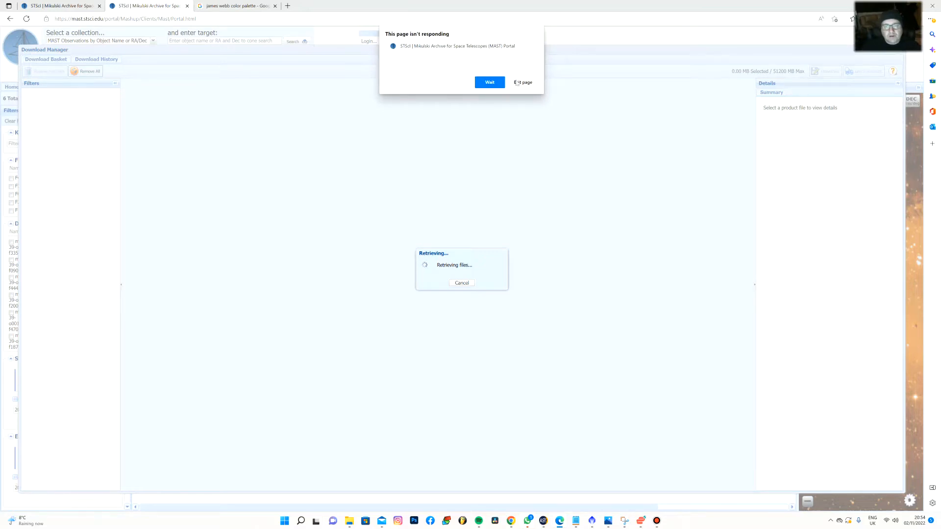
left_click(489, 83)
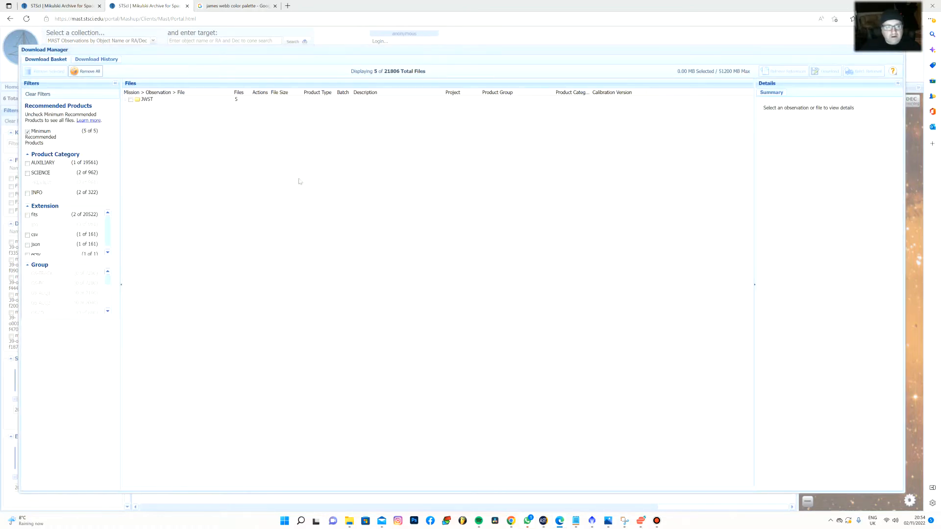
Expand the JWST observation in the download basket, widen the file name column and select the jw02739-o001_t001_nircam_clear-f187n_i2d.fits file
left_click(126, 100)
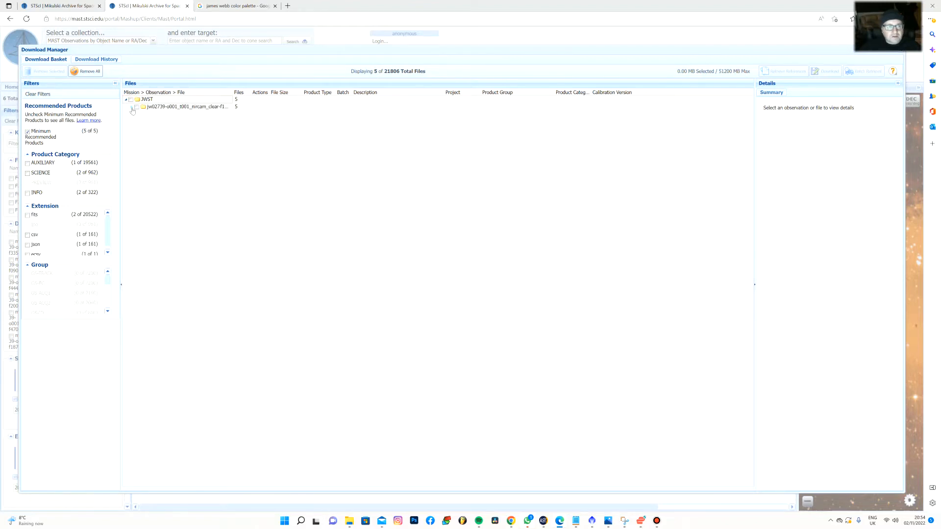
left_click(131, 107)
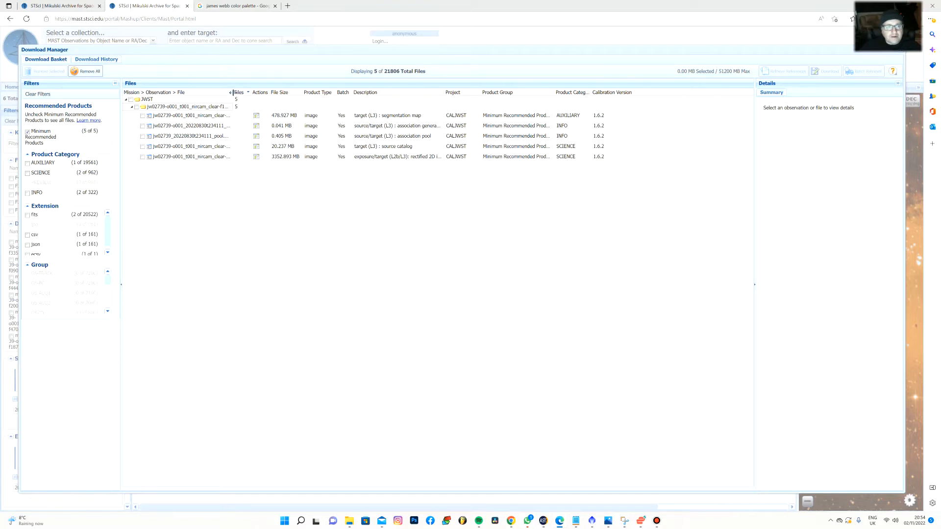
left_click_drag(232, 92, 308, 93)
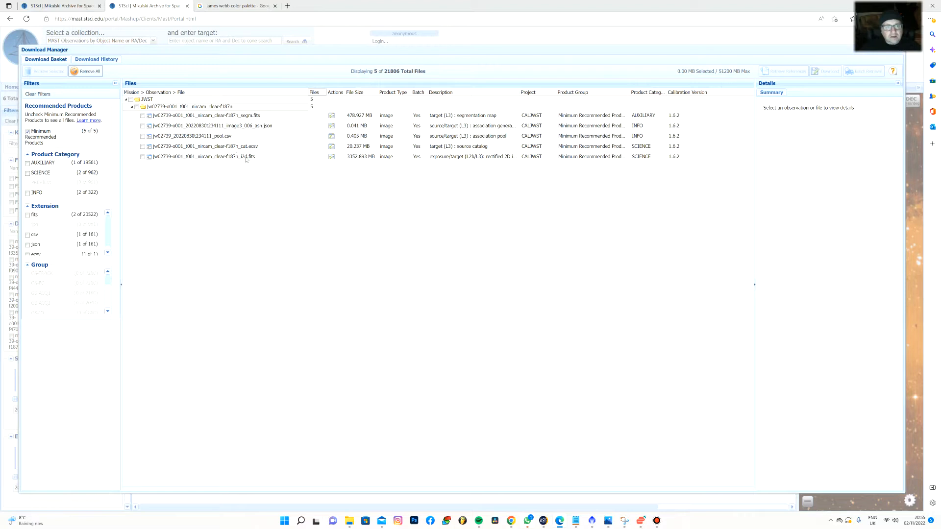
left_click(352, 159)
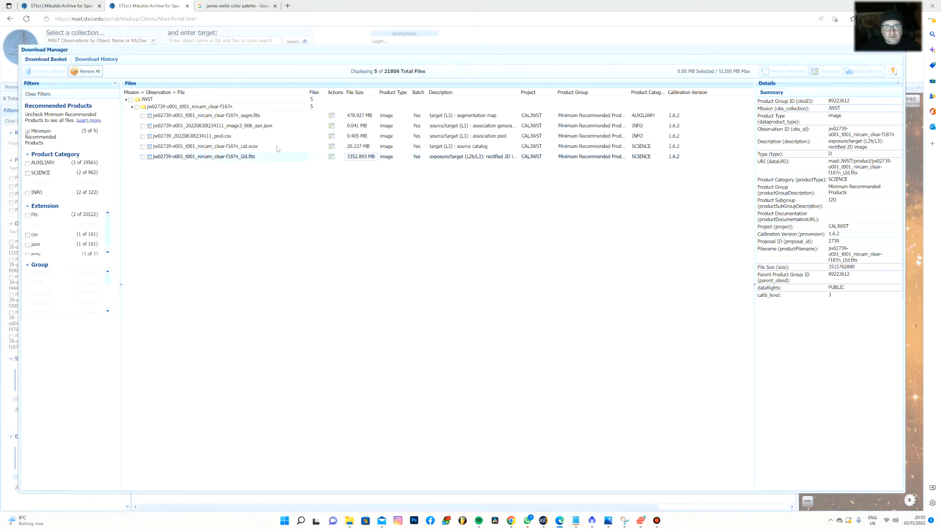
left_click(142, 157)
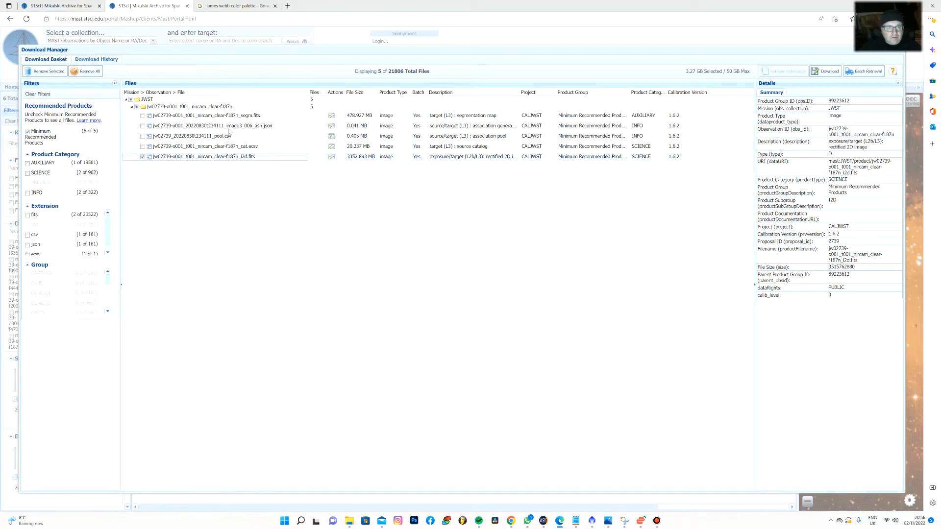
Switch to the File Explorer window showing the earlier JWST download and go up to the James Webb folder
left_click(349, 525)
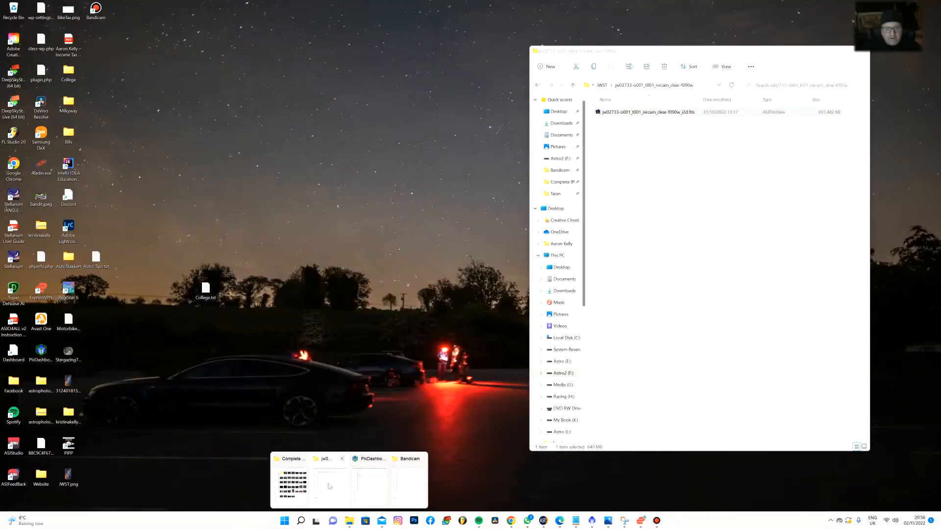
left_click(332, 483)
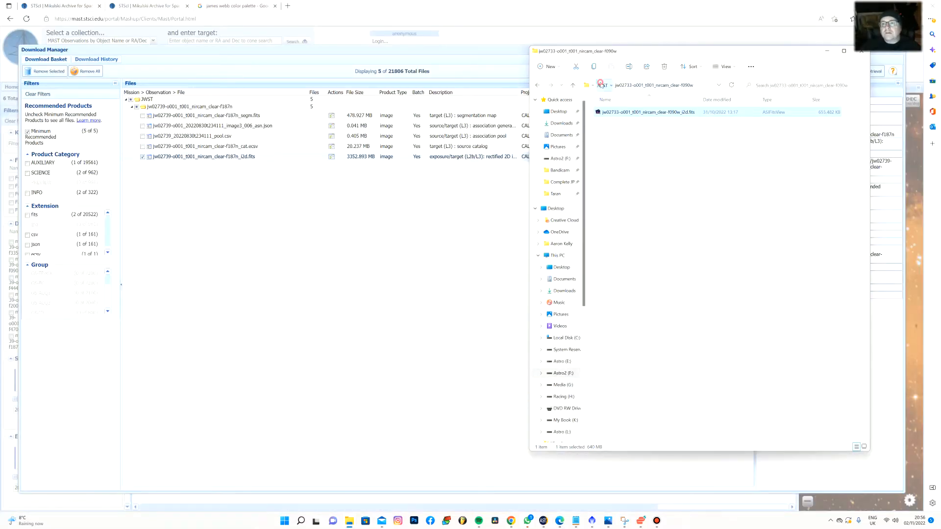
left_click(602, 84)
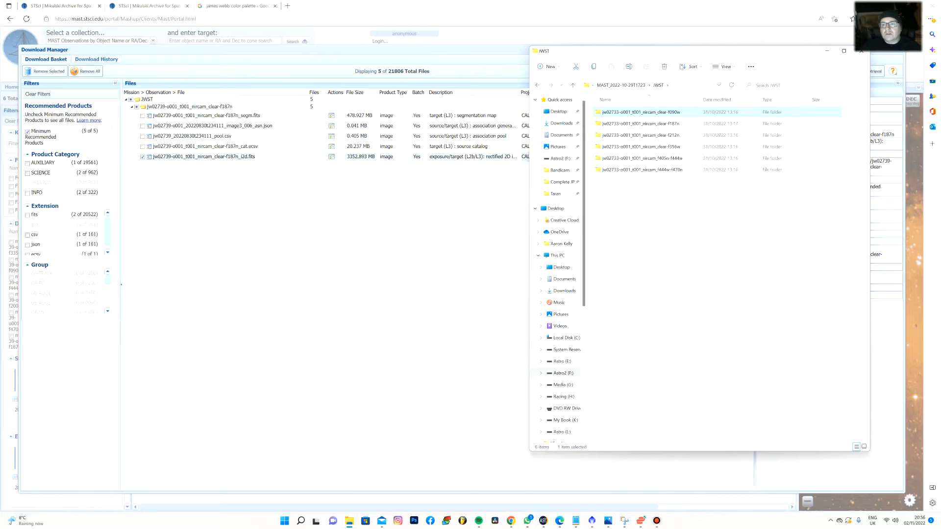
left_click_drag(691, 52, 505, 35)
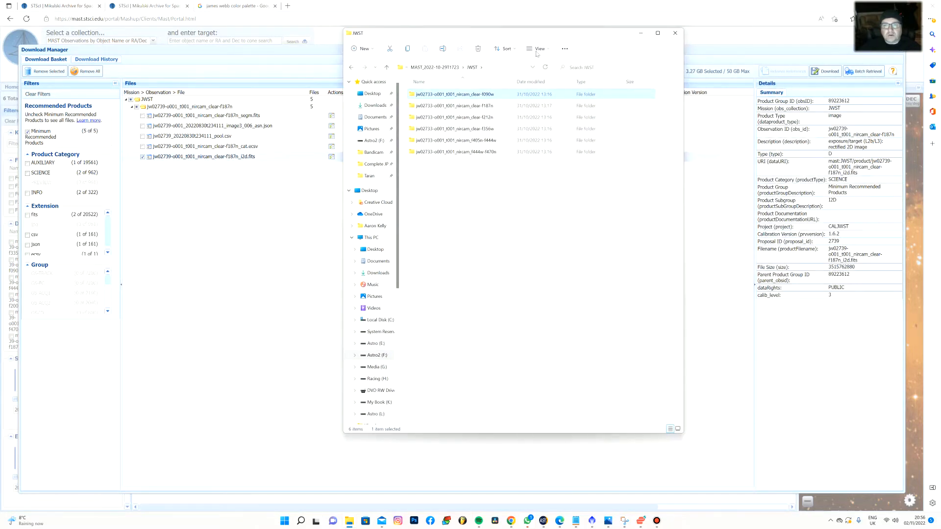
left_click(437, 68)
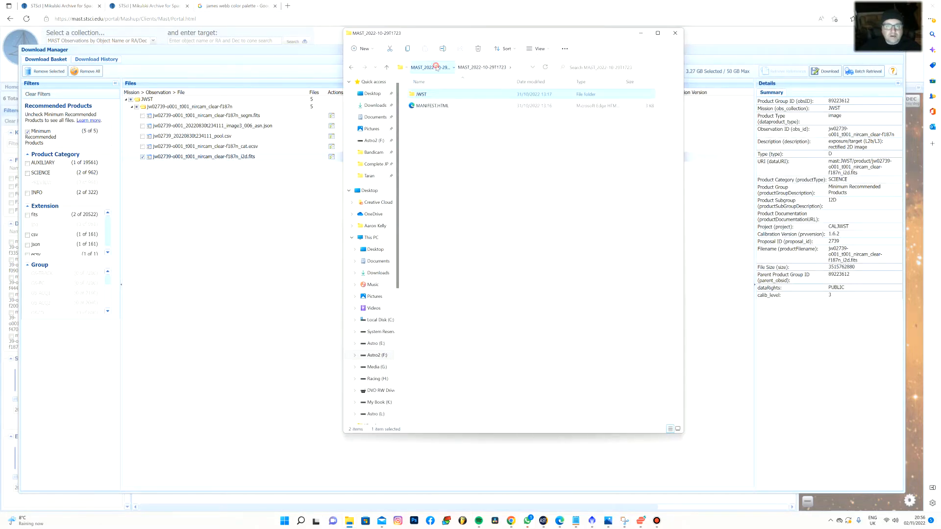
left_click(434, 68)
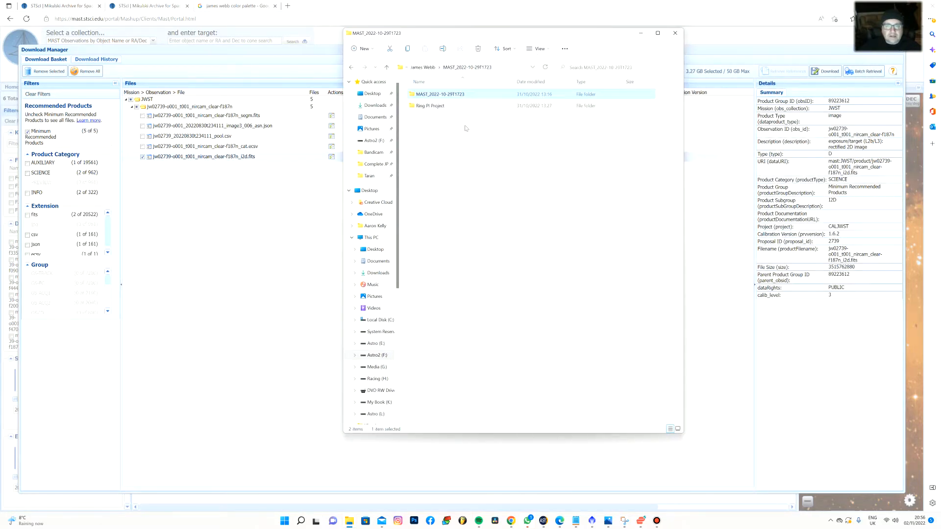
left_click(424, 68)
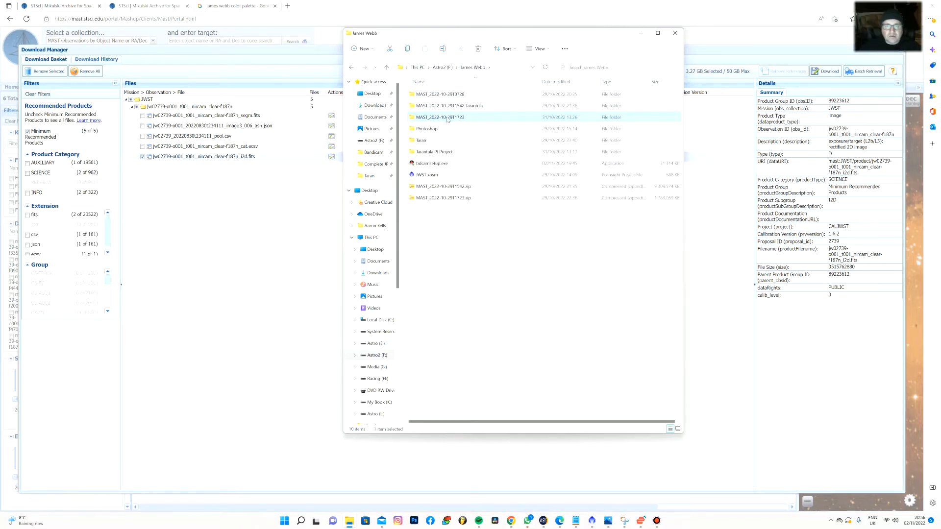
Browse MAST_2022-10-29T1723.zip down to the FITS file in the JWST clear-f090w folder and widen the name column
left_click(410, 200)
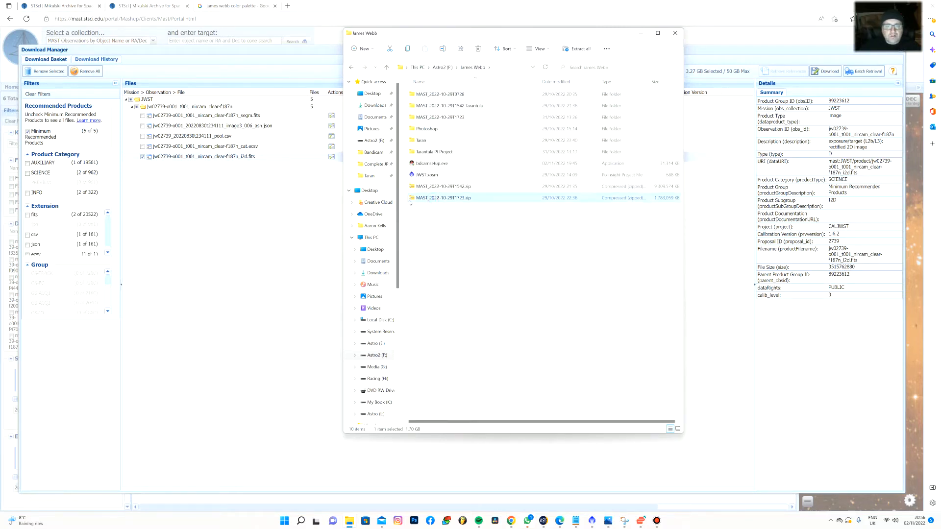
double_click(413, 198)
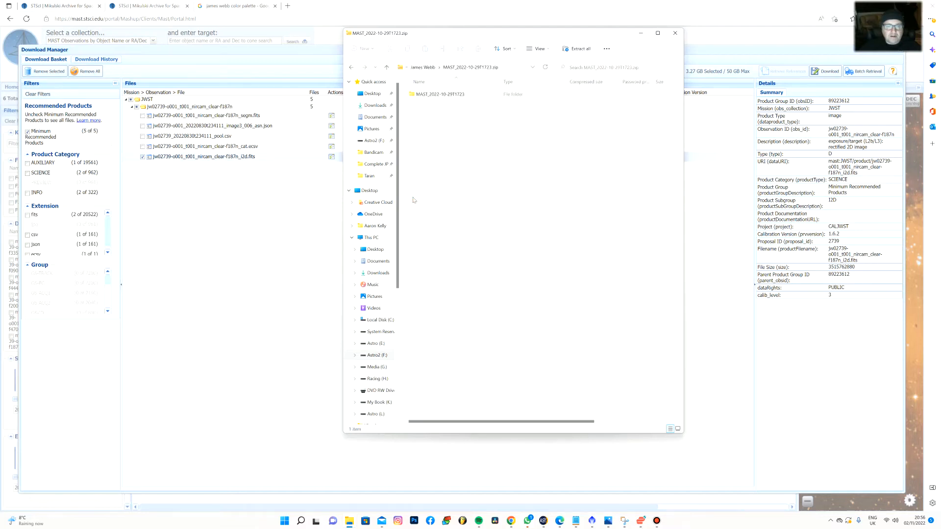
double_click(422, 94)
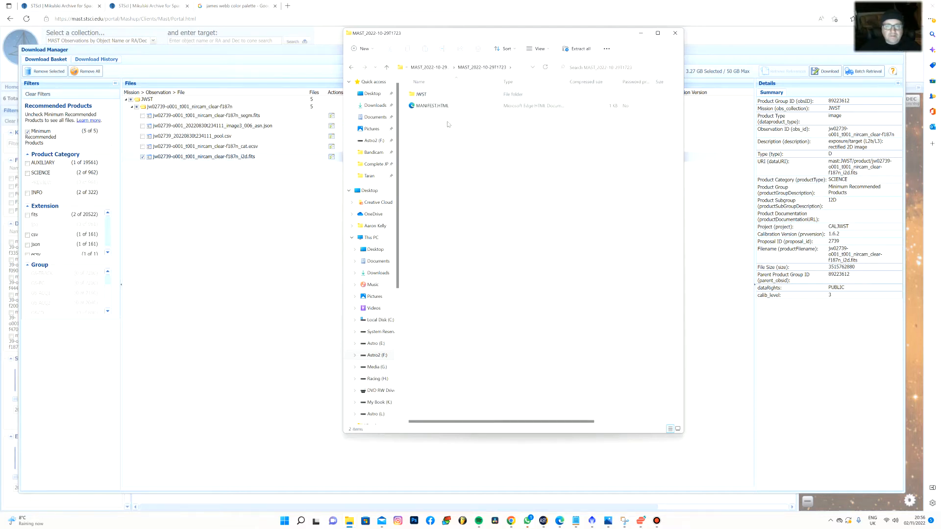
double_click(412, 95)
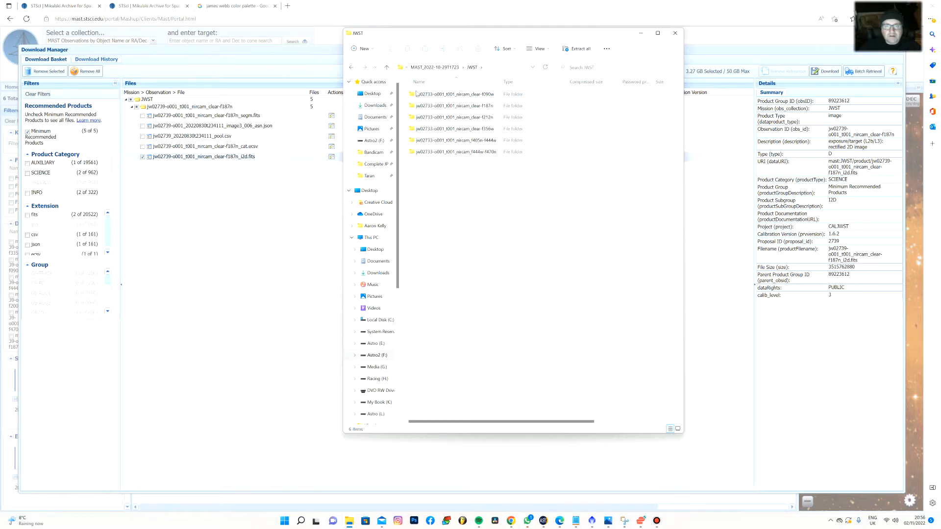
double_click(412, 95)
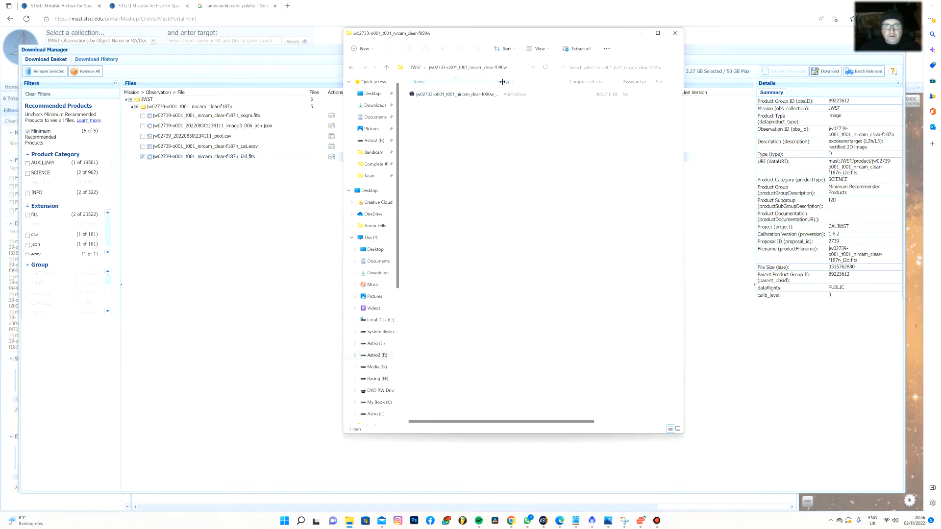
left_click_drag(502, 82, 594, 82)
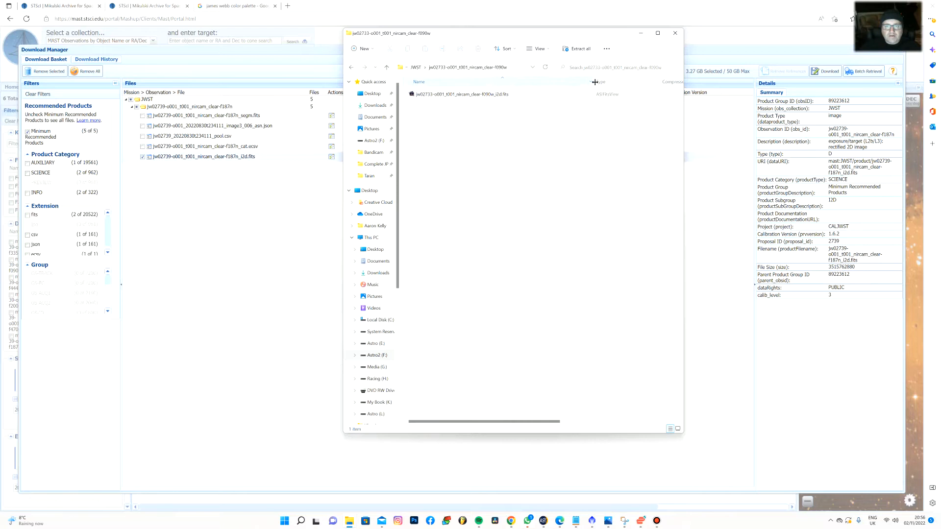
Return to the James Webb folder, browse the extracted MAST_2022-10-29T1723 folder down to JWST and select its path
left_click(419, 69)
left_click(426, 68)
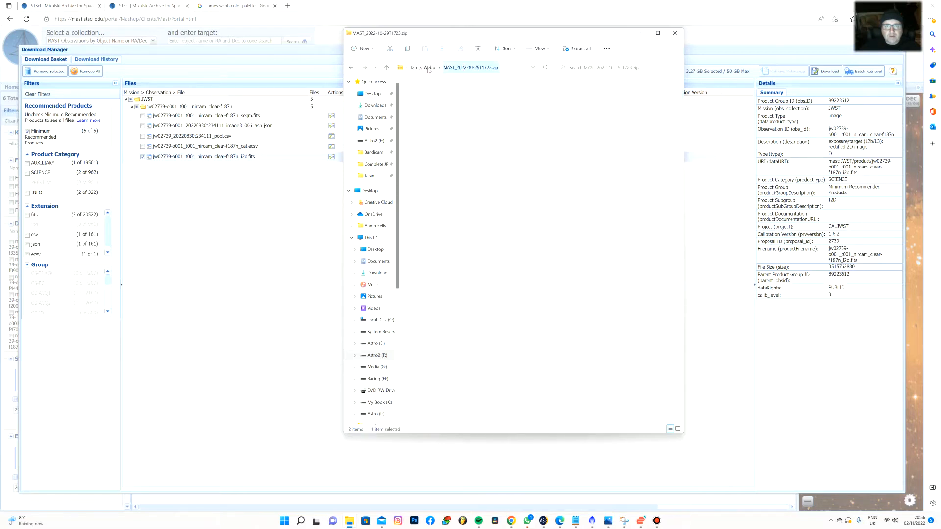
left_click(424, 67)
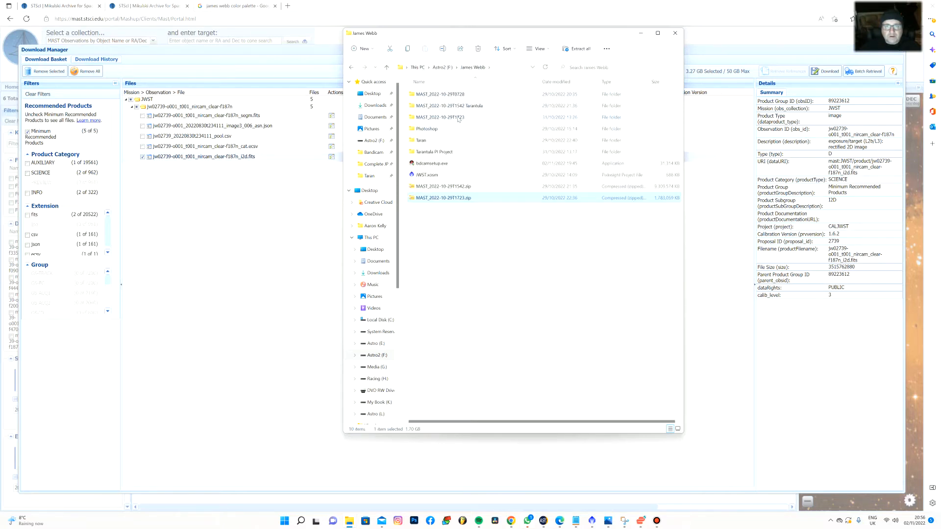
double_click(459, 119)
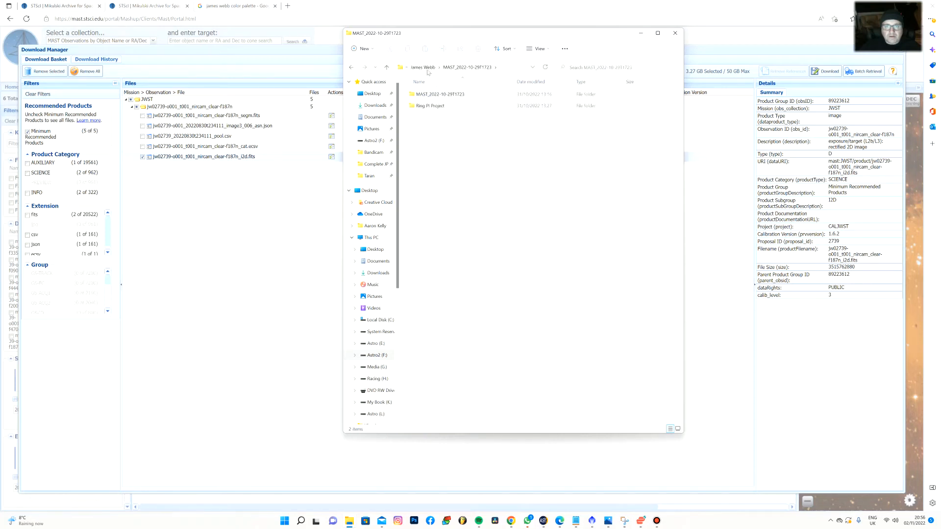
left_click(428, 71)
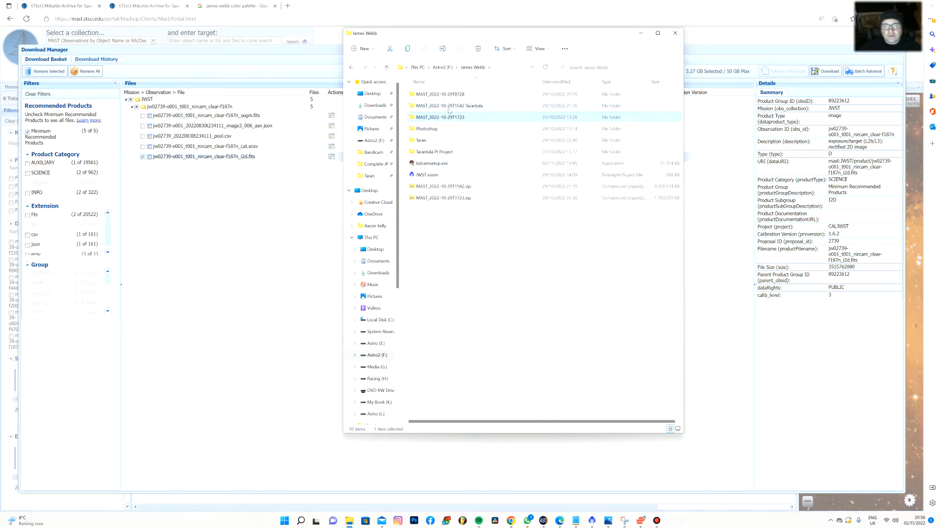
double_click(415, 119)
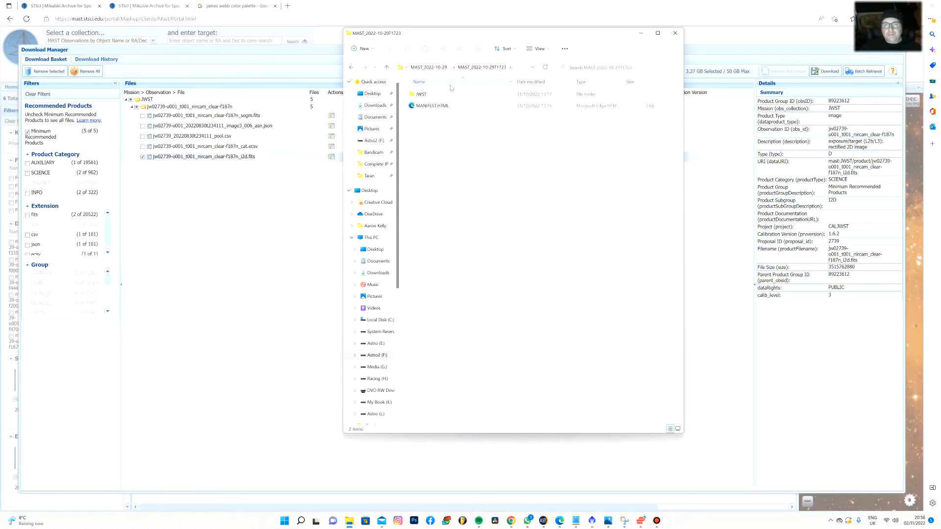
double_click(414, 99)
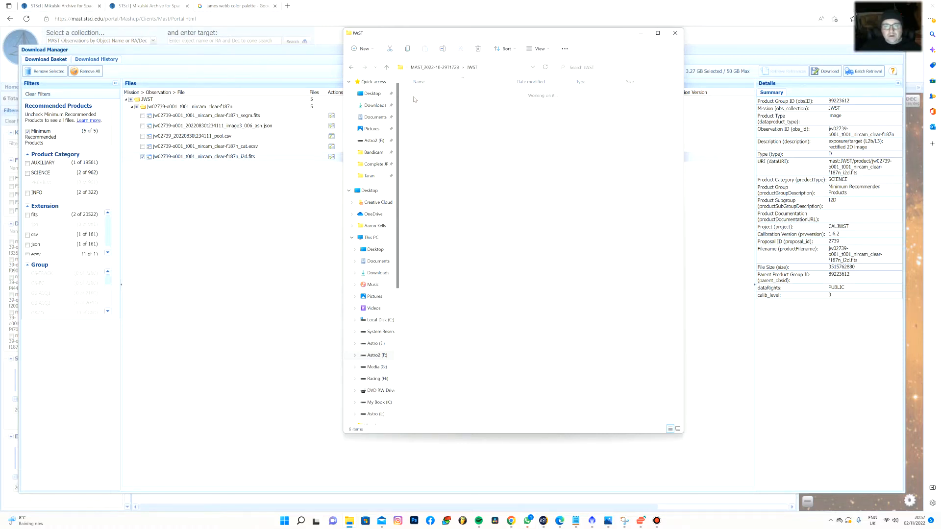
left_click(493, 68)
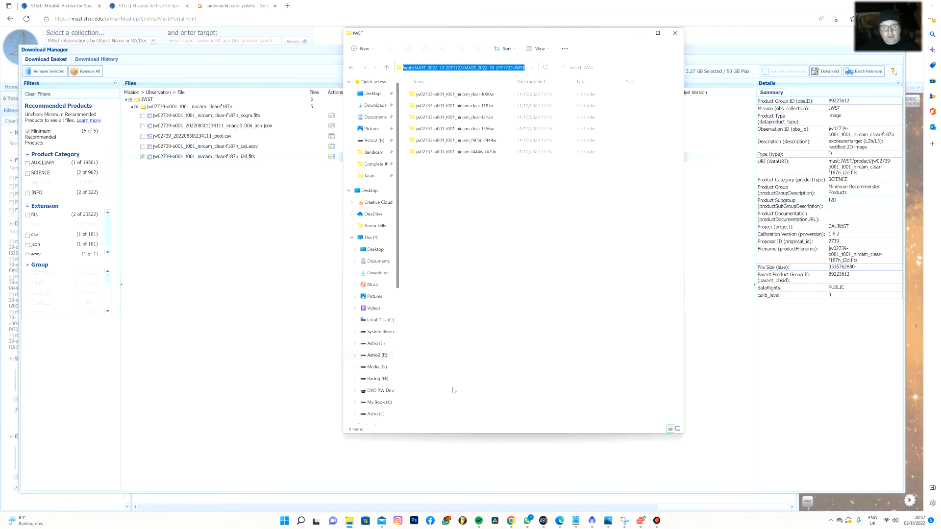
Switch to PixInsight and close the two open images, f405n-f444w and clear-f356w
mouse_move(559, 521)
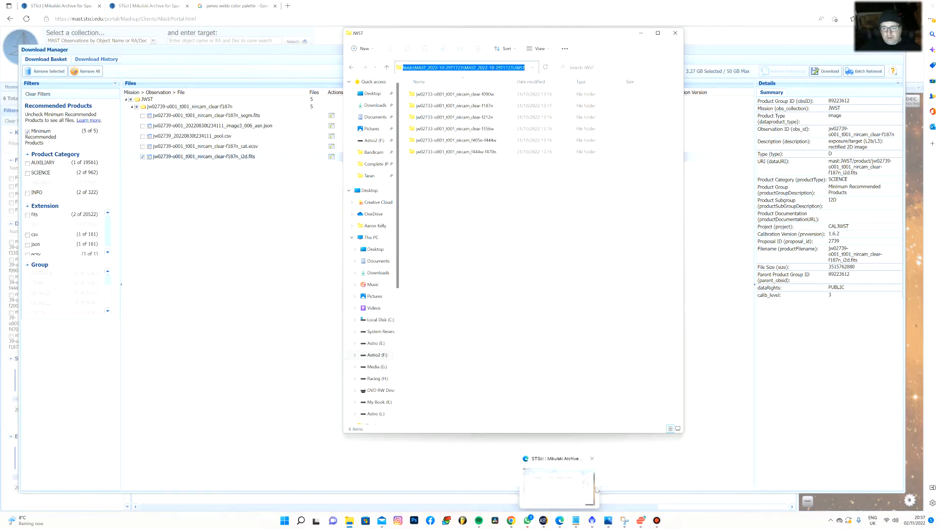
left_click(592, 521)
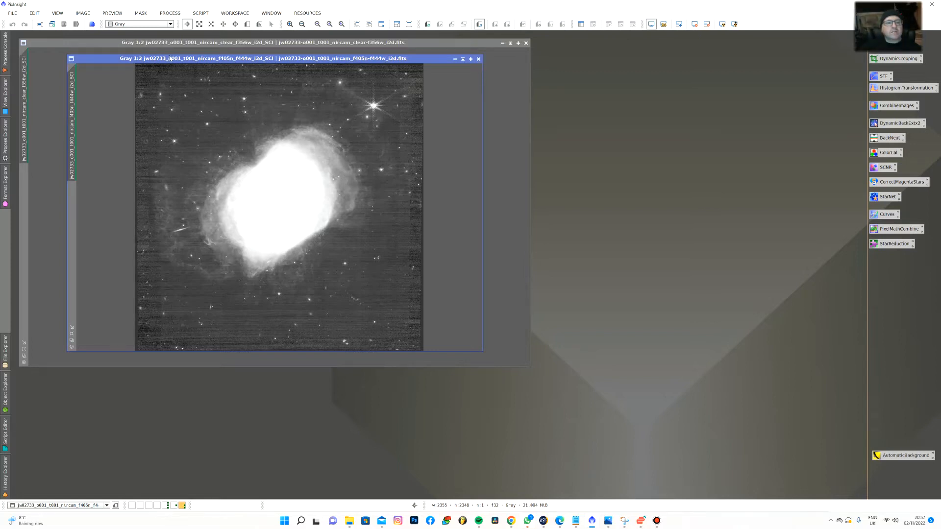
left_click(478, 59)
left_click(526, 43)
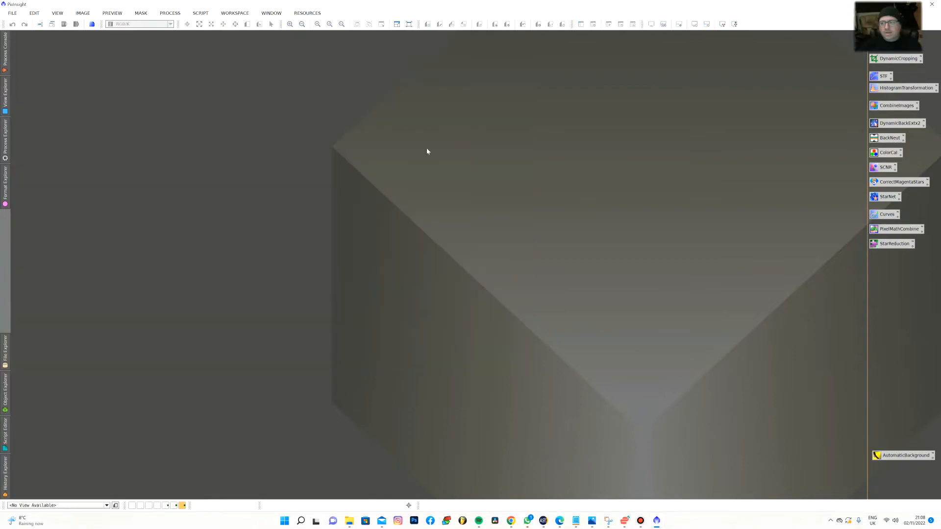
left_click(4, 93)
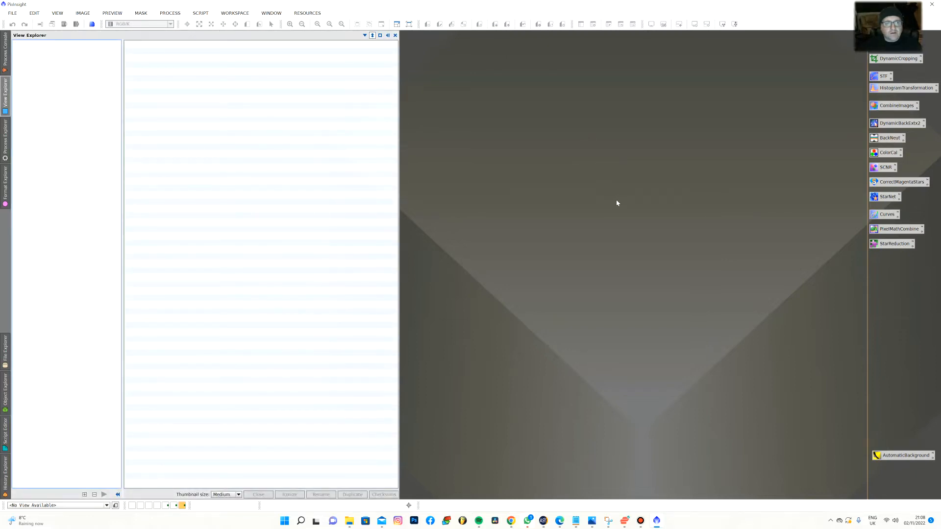
left_click(395, 36)
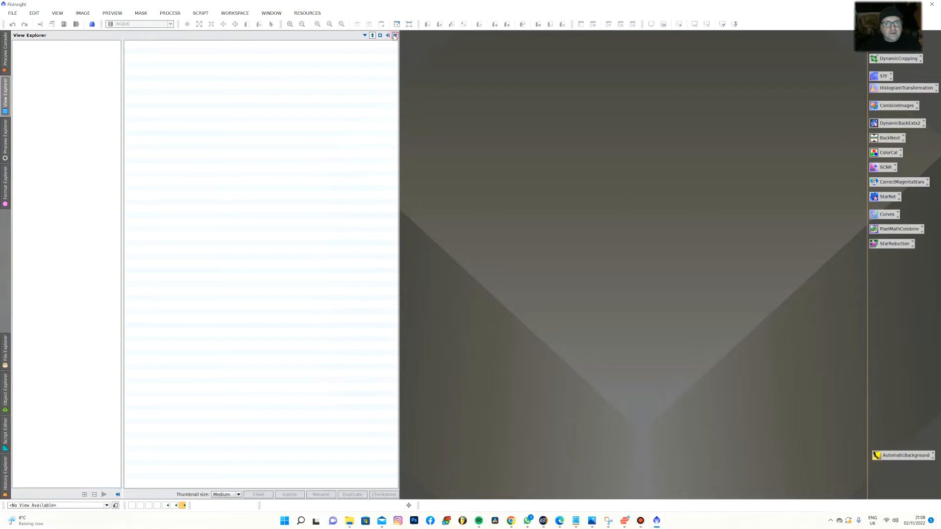
Open the jw02733-o001_t001_nircam_clear-f090w_i2d.fits file from the JWST folder inside MAST_2022-10-29T1723 Ring
left_click(12, 12)
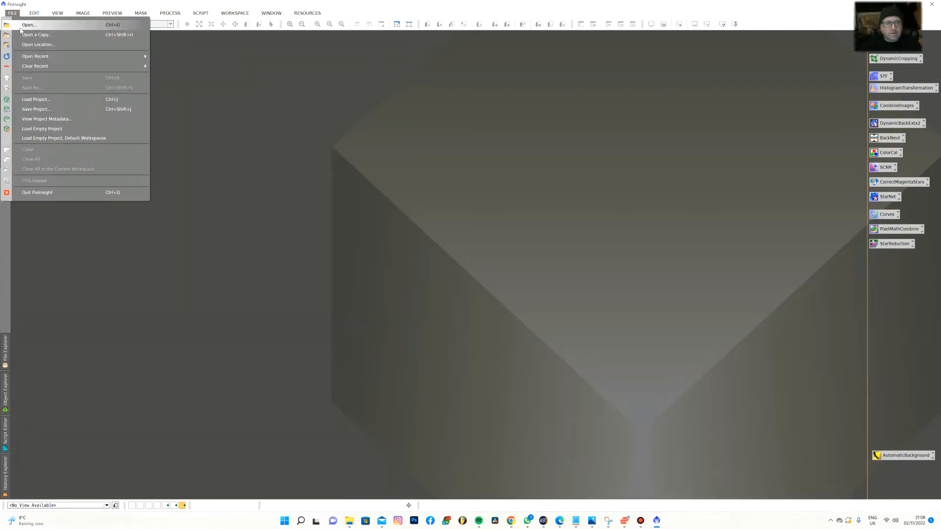
left_click(22, 24)
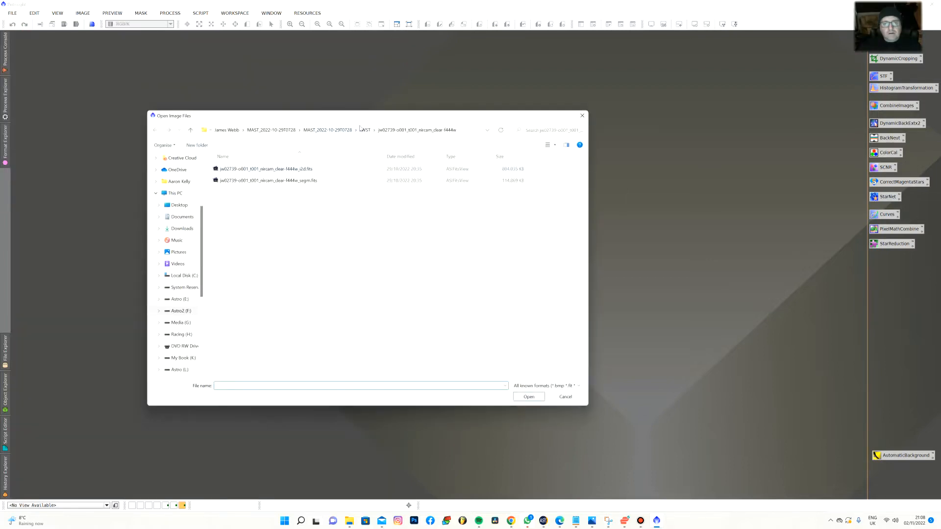
left_click(227, 131)
double_click(263, 204)
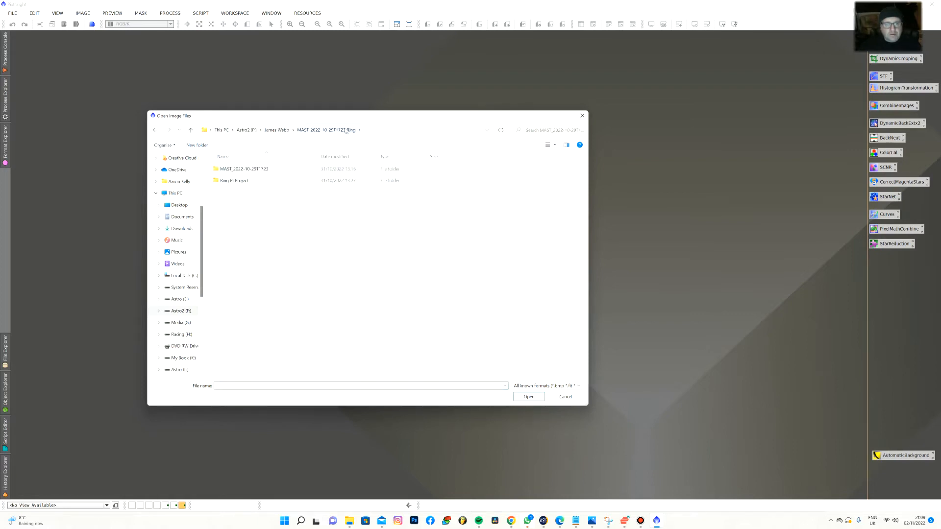
double_click(219, 170)
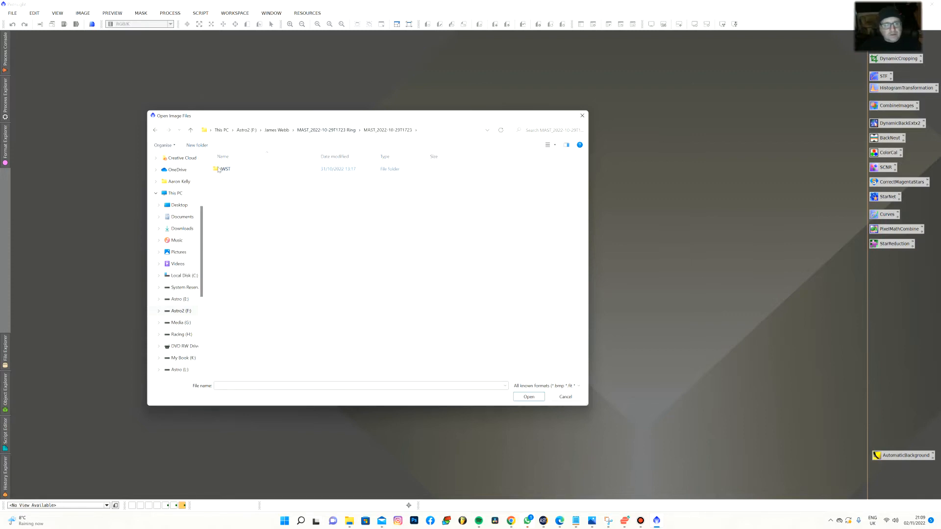
double_click(221, 170)
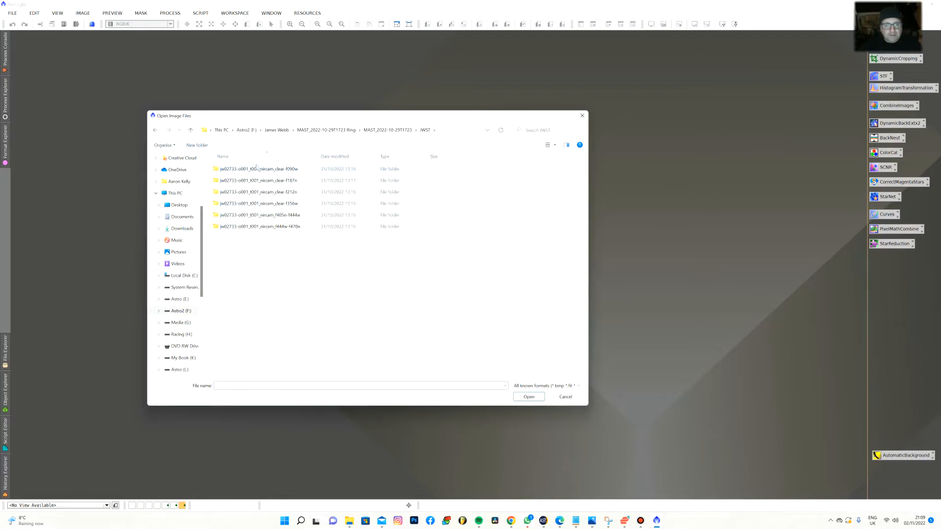
double_click(217, 170)
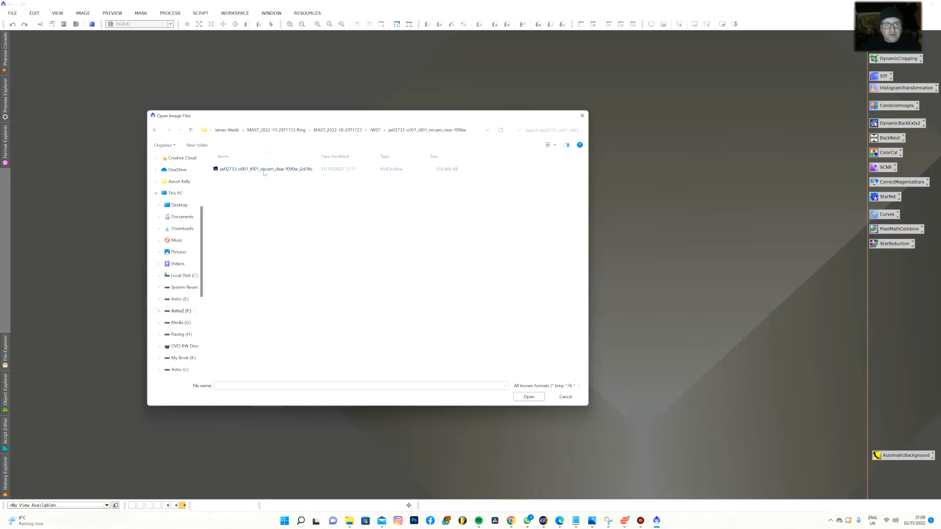
left_click(253, 169)
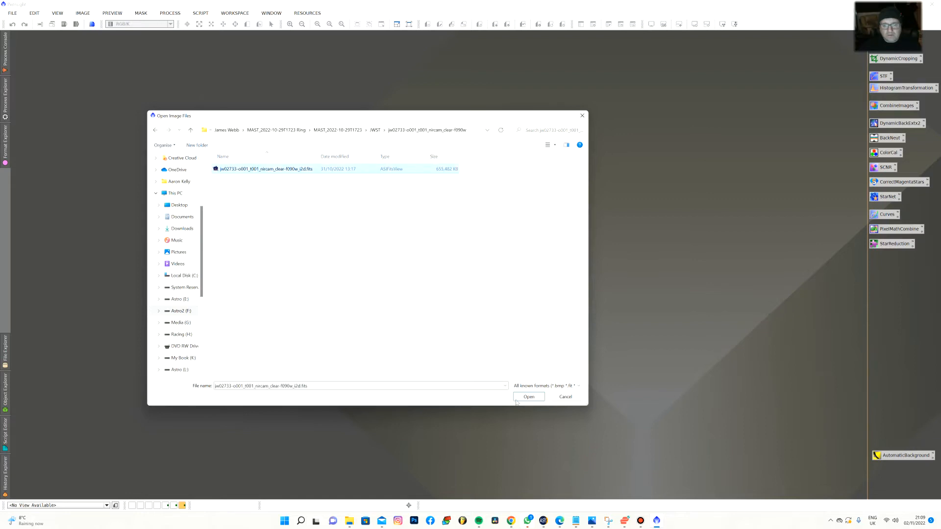
left_click(530, 396)
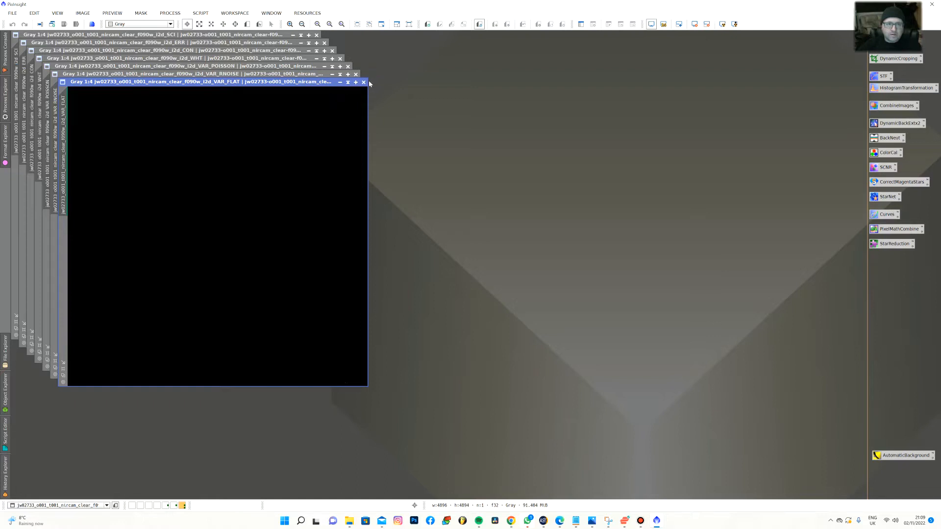
Close every f090w image except SCI, previewing VAR_RNOISE and VAR_POISSON with an auto-stretch, and auto-stretch the SCI image
key("ctrl+w")
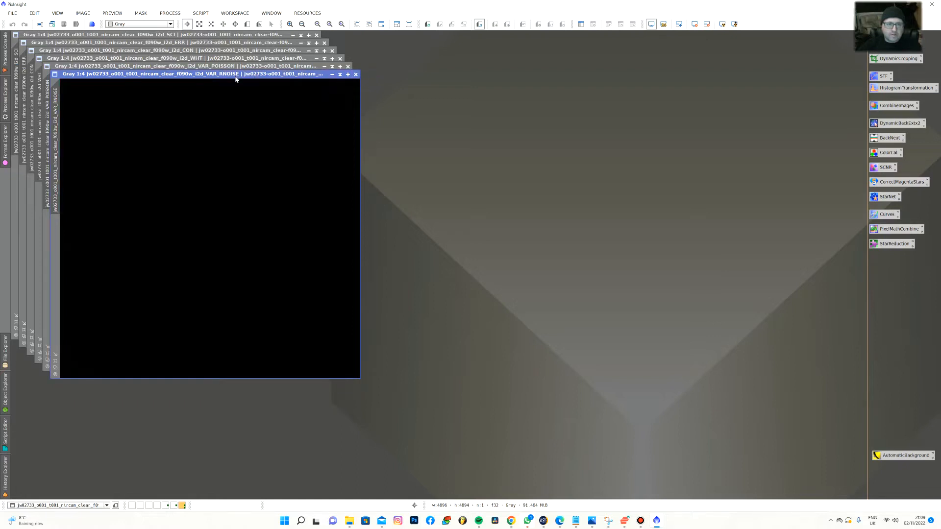
left_click(722, 24)
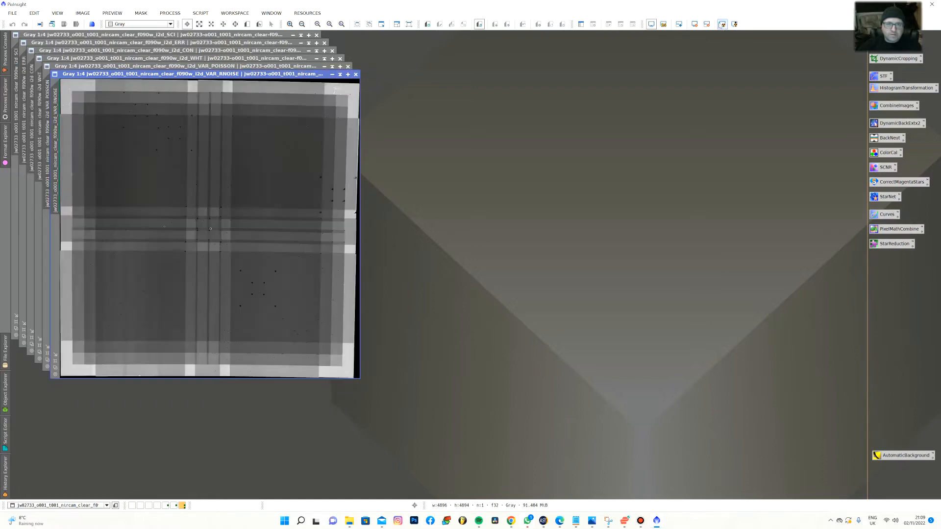
left_click(355, 74)
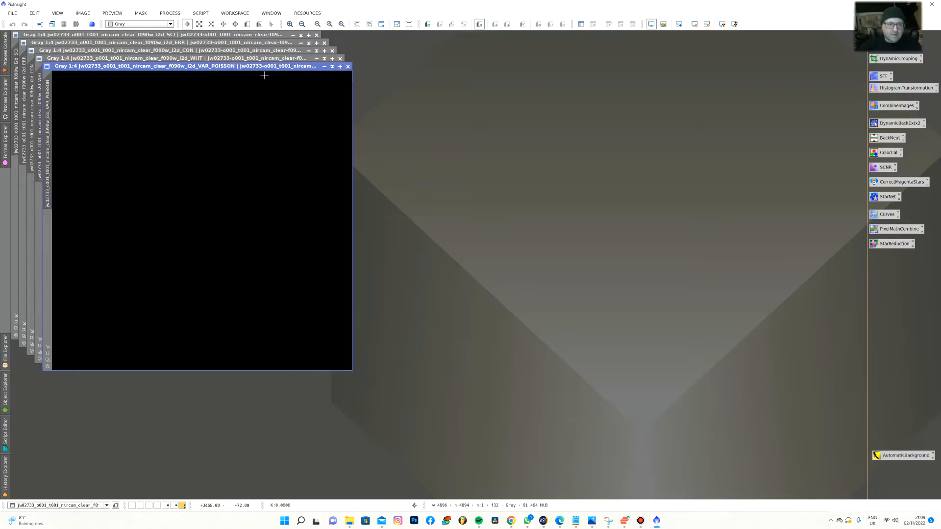
left_click(722, 24)
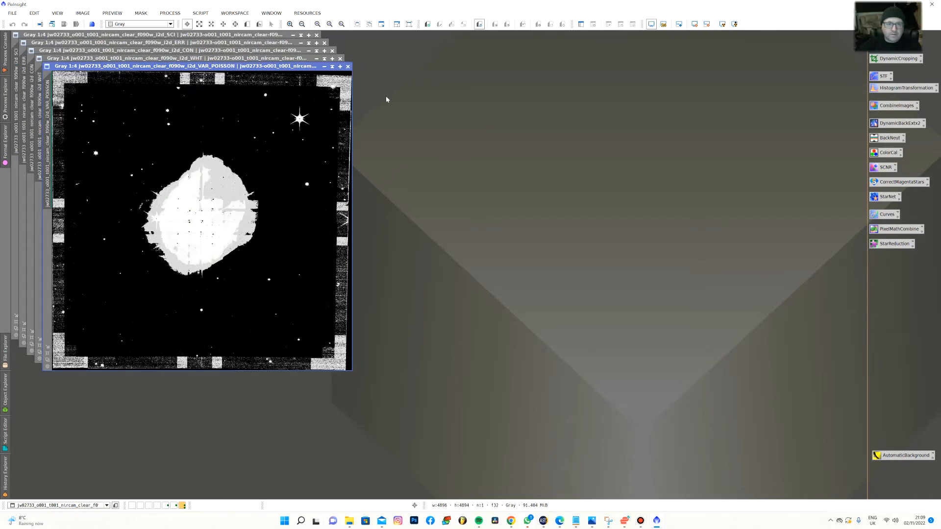
left_click(348, 66)
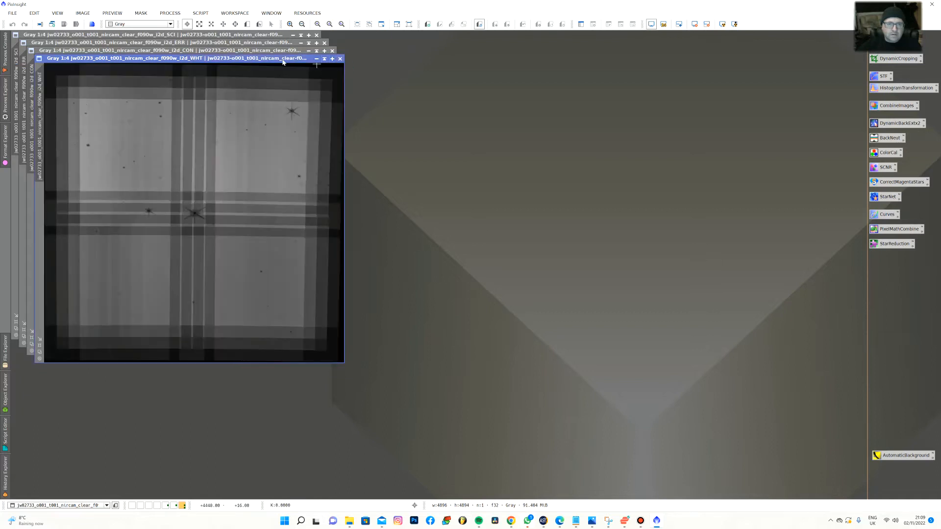
left_click(339, 59)
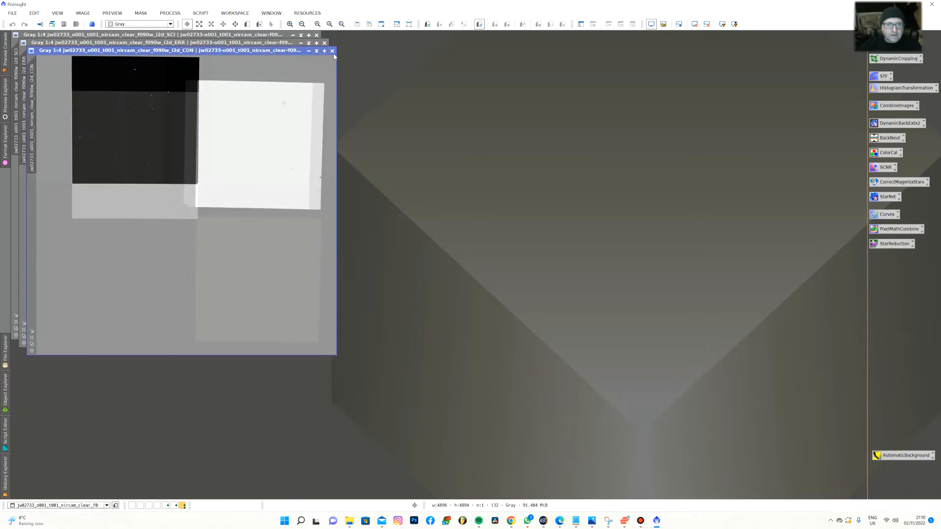
left_click(332, 51)
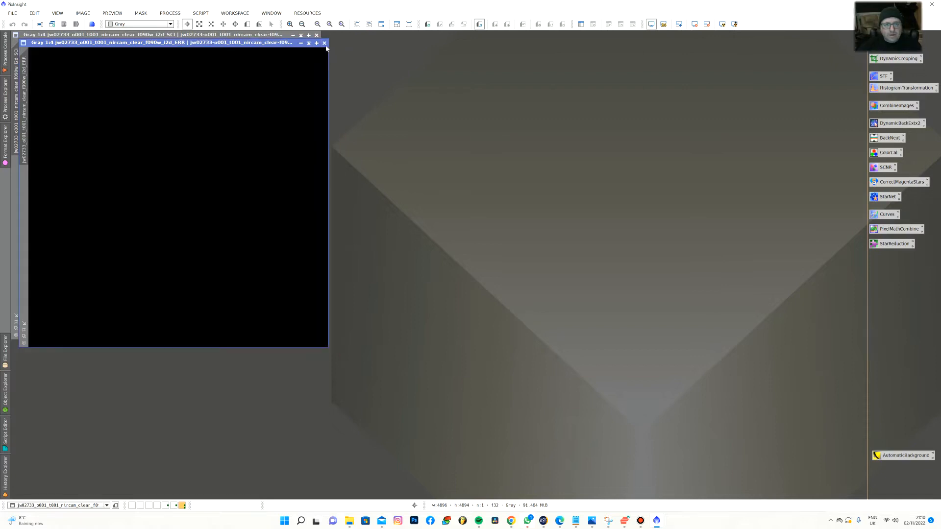
left_click(325, 43)
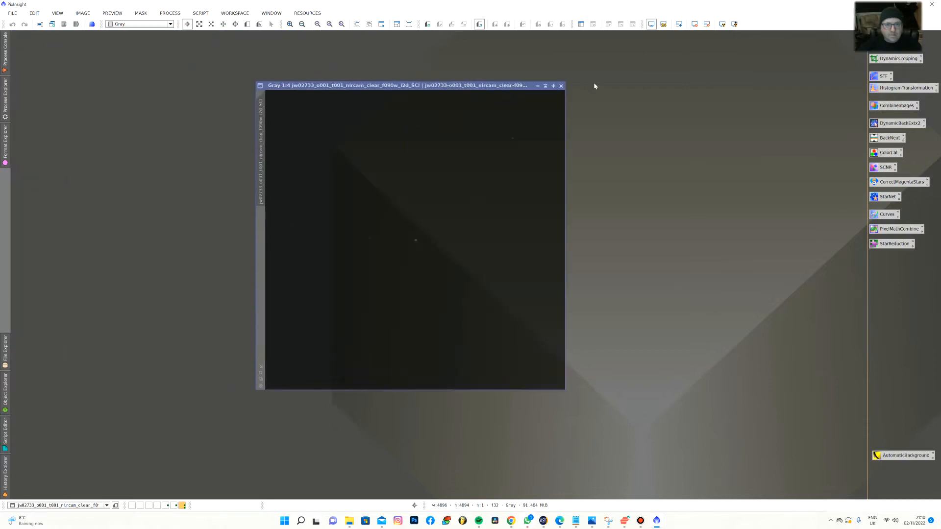
left_click(722, 24)
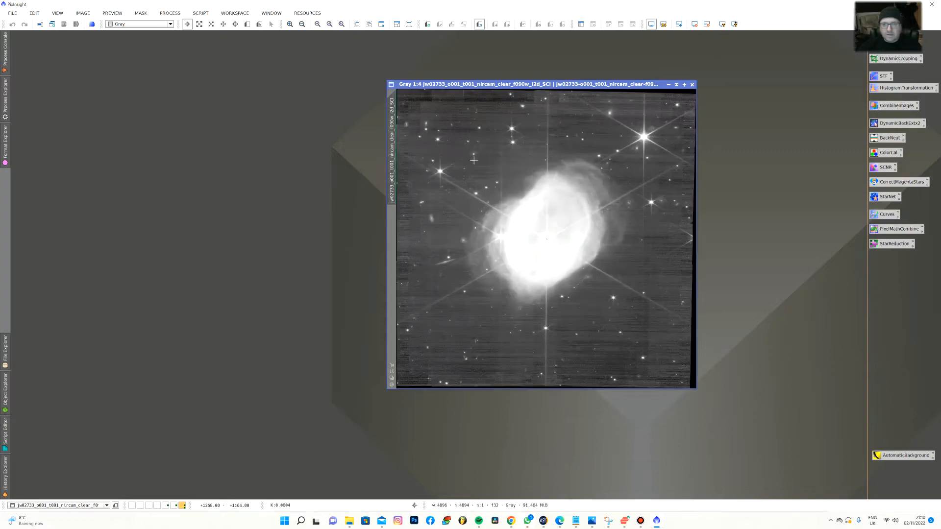
Set the SCI image's identifier to f090w and park its window, collapsed to the title bar, out of the way
mouse_move(394, 155)
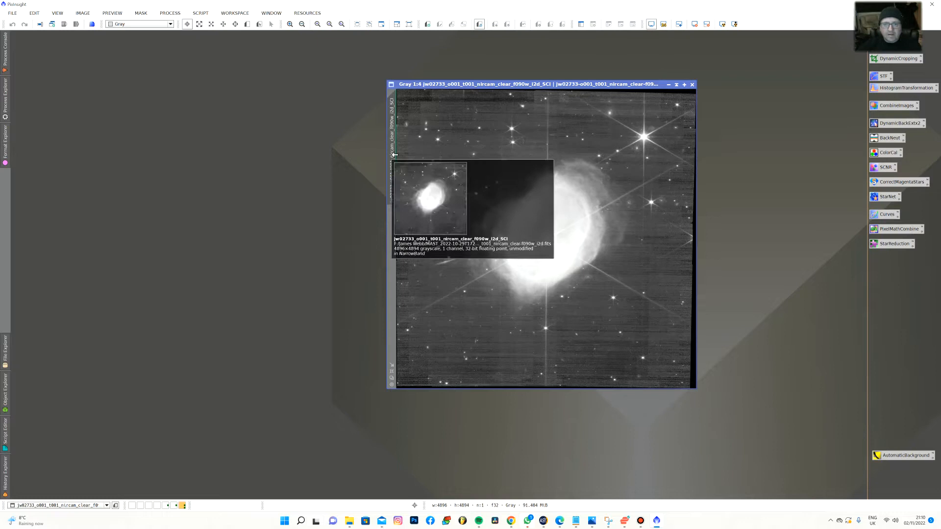
double_click(394, 155)
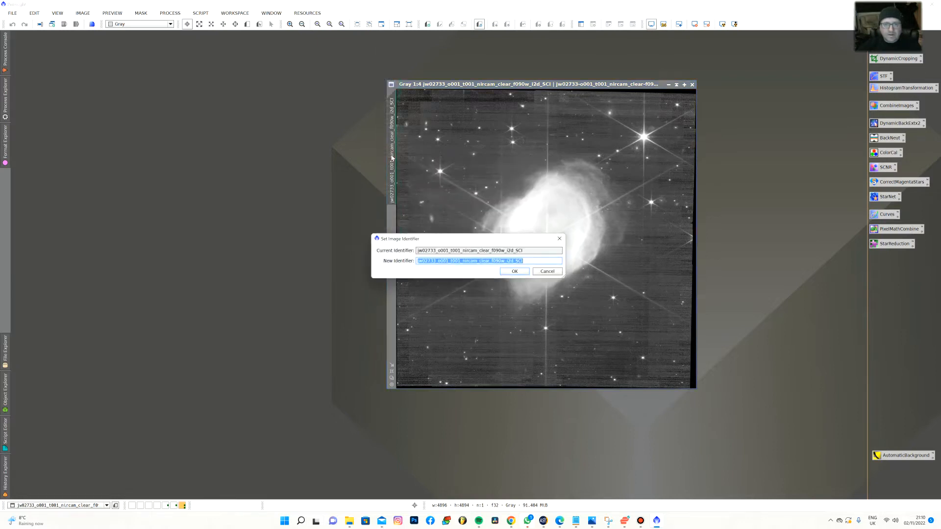
left_click_drag(492, 260, 279, 253)
key("BackSpace")
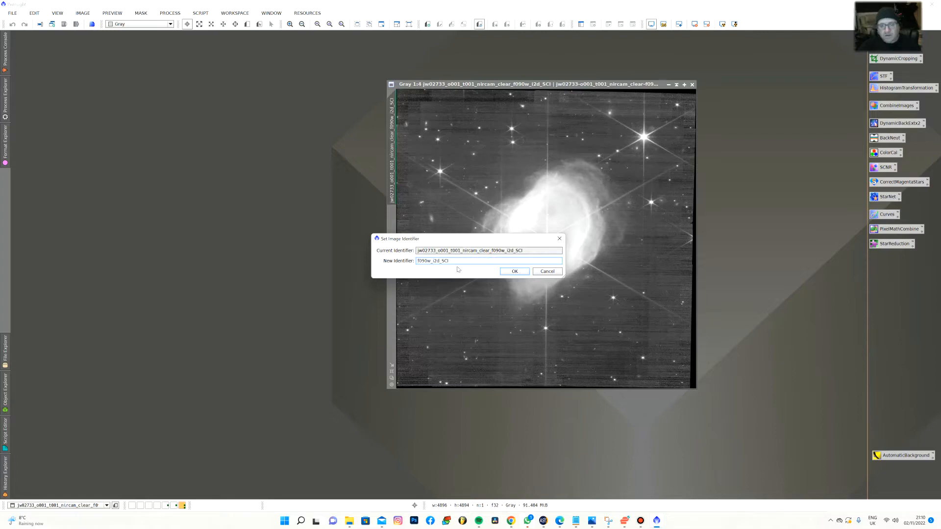
key("shift+End")
key("Delete")
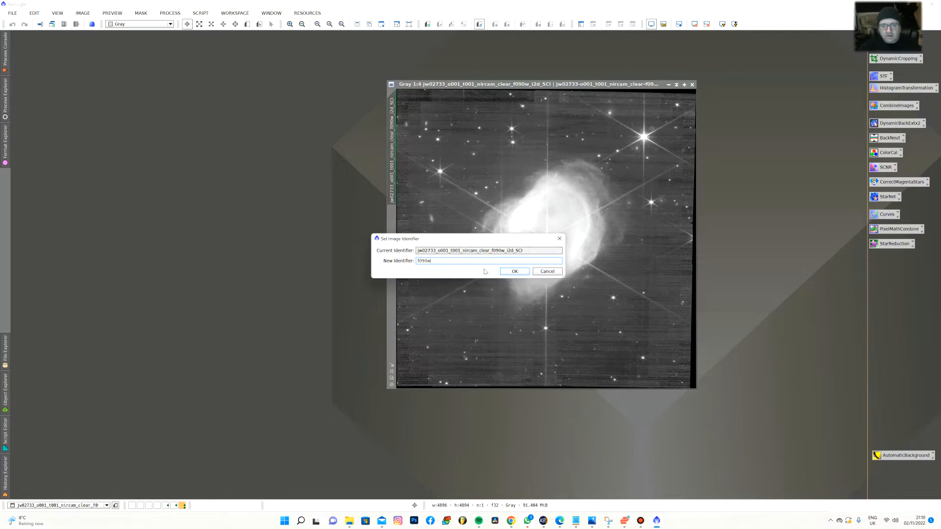
left_click(515, 272)
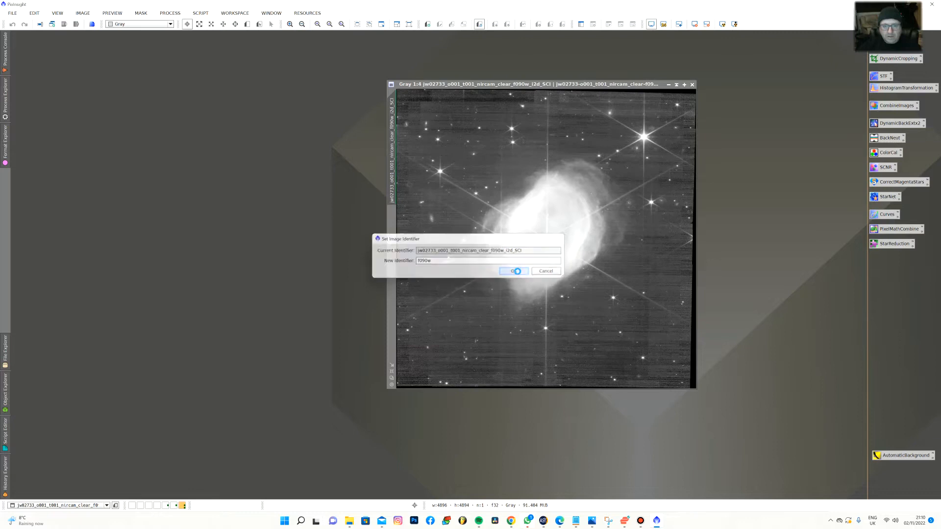
left_click(676, 84)
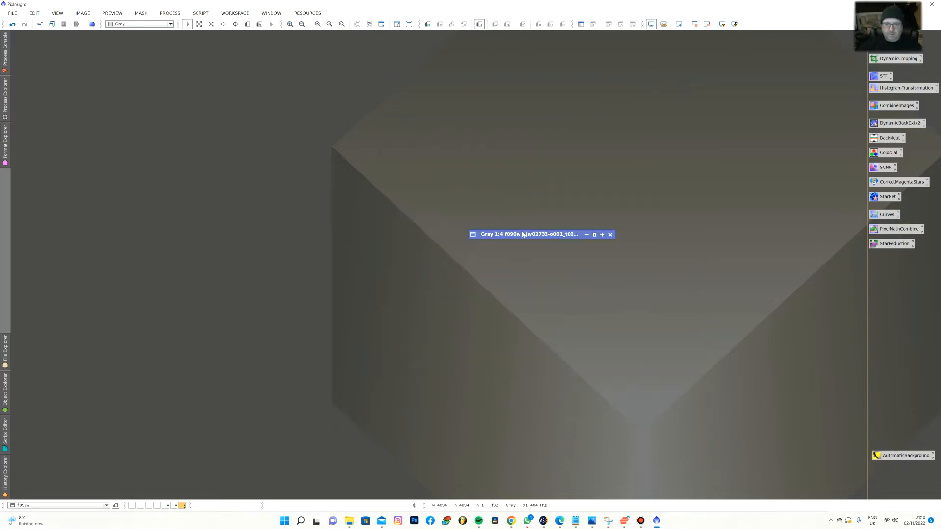
left_click_drag(523, 234, 656, 64)
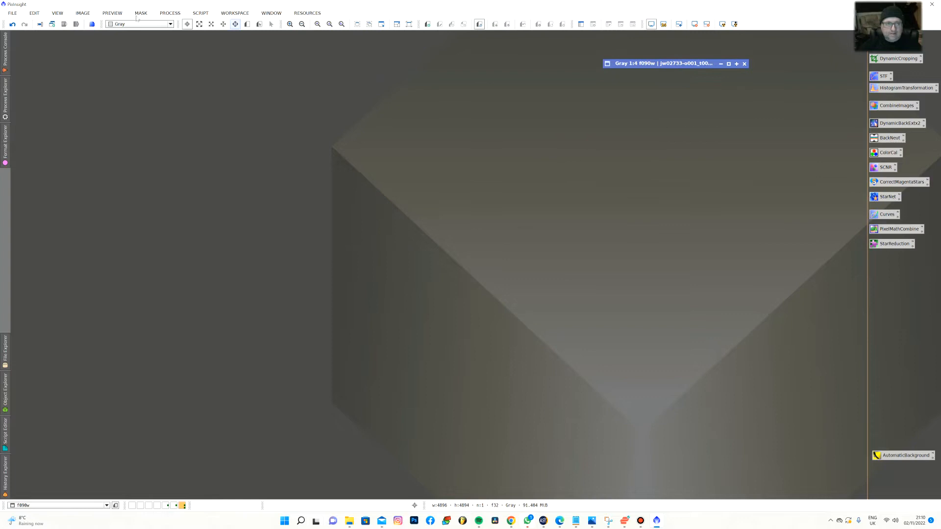
Open the jw02733-o001_t001_nircam_clear-f187n_i2d.fits file from its folder under JWST
left_click(13, 13)
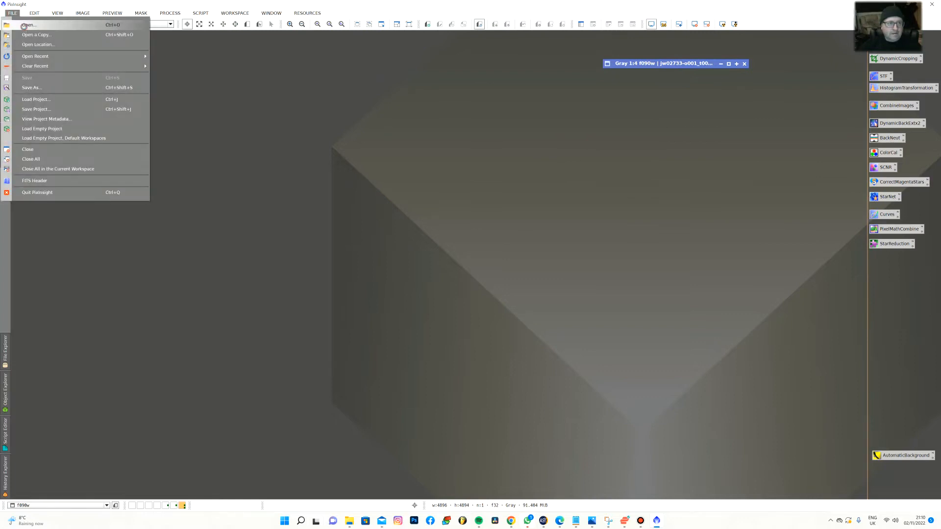
left_click(24, 26)
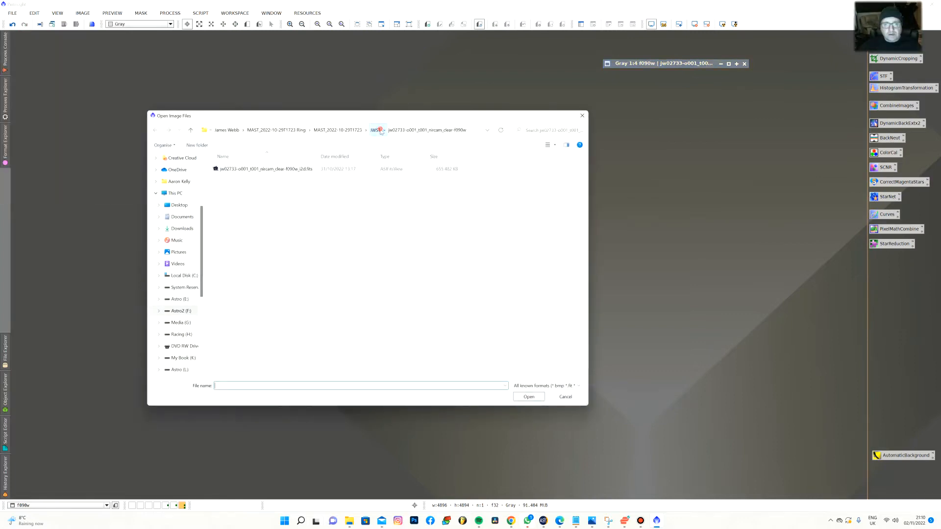
left_click(376, 130)
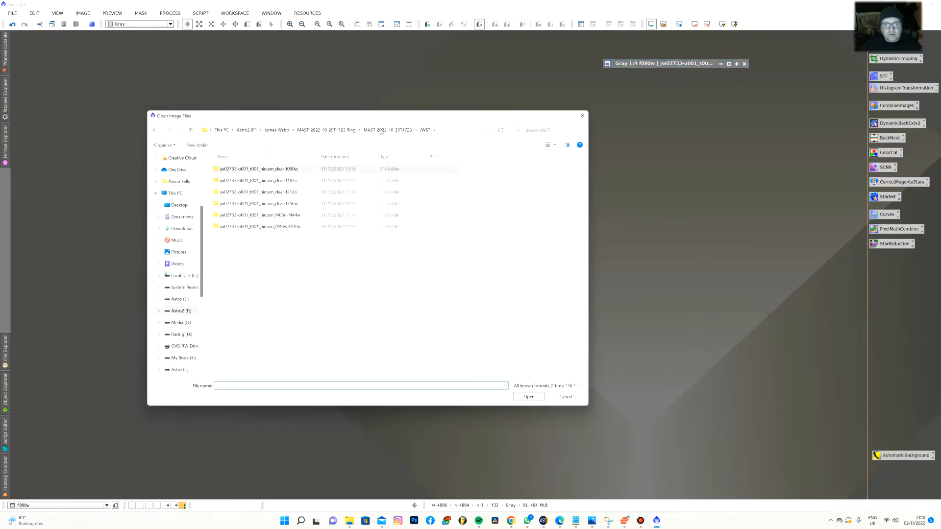
double_click(222, 181)
left_click(224, 168)
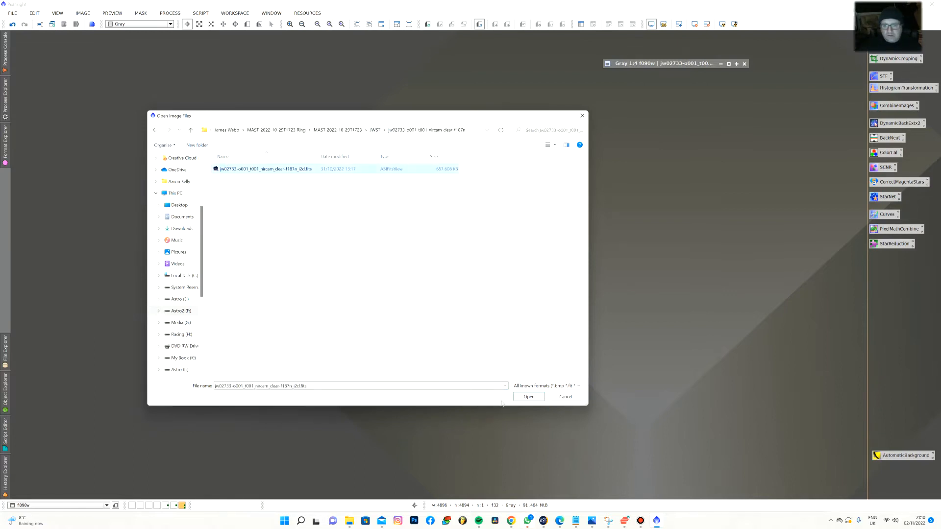
left_click(528, 397)
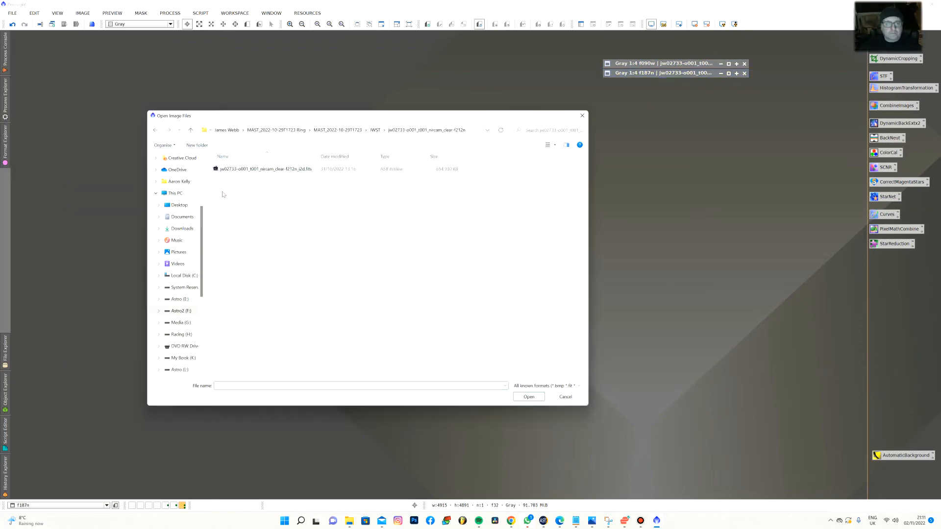
Open the remaining JWST files and name their collapsed images f212n, f356w, f405n_f444w and f444w_f470n
double_click(294, 169)
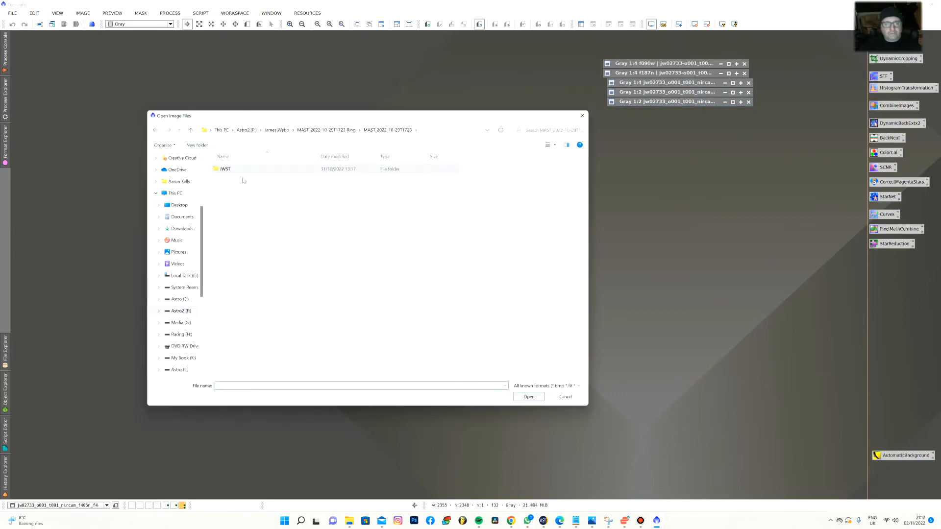
double_click(658, 102)
left_click(24, 27)
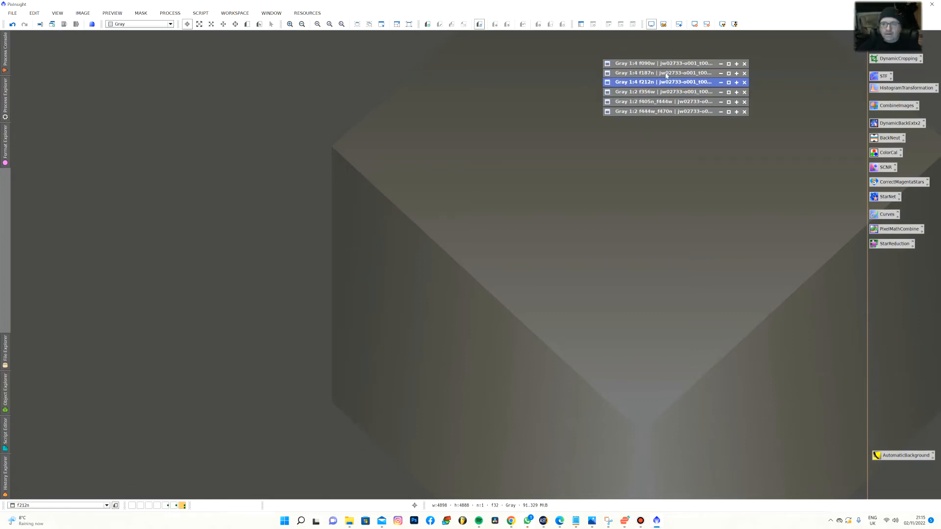
Expand the collapsed f444w_f470n image and place it below the other collapsed image windows
double_click(646, 112)
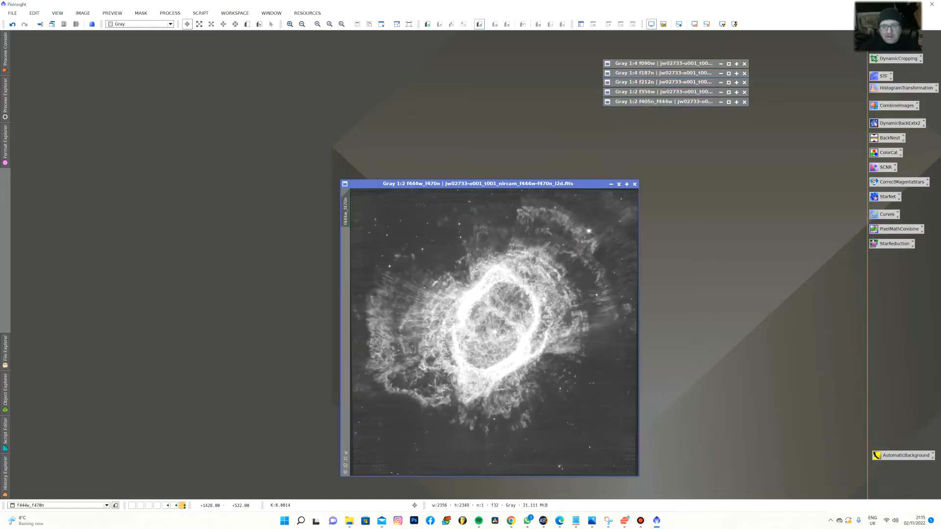
left_click_drag(448, 186, 646, 148)
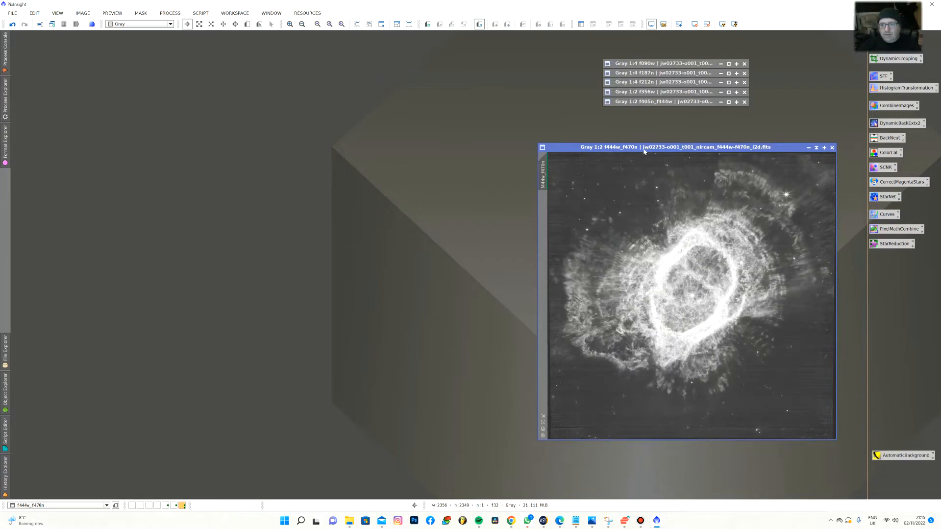
Start DynamicCrop on the f444w_f470n image and draw a crop frame of about 2272 × 2292 px that trims off the dark edges
left_click_drag(661, 152, 169, 84)
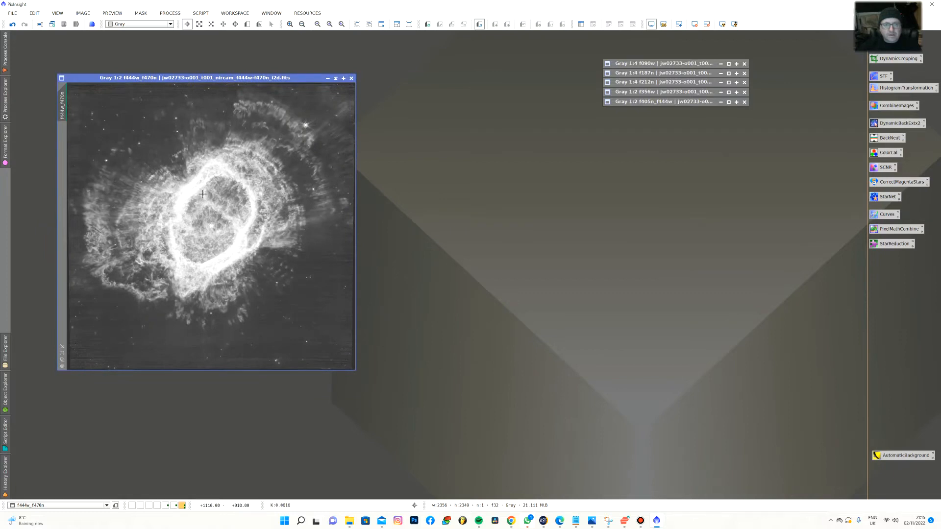
scroll(203, 194, "down", 1)
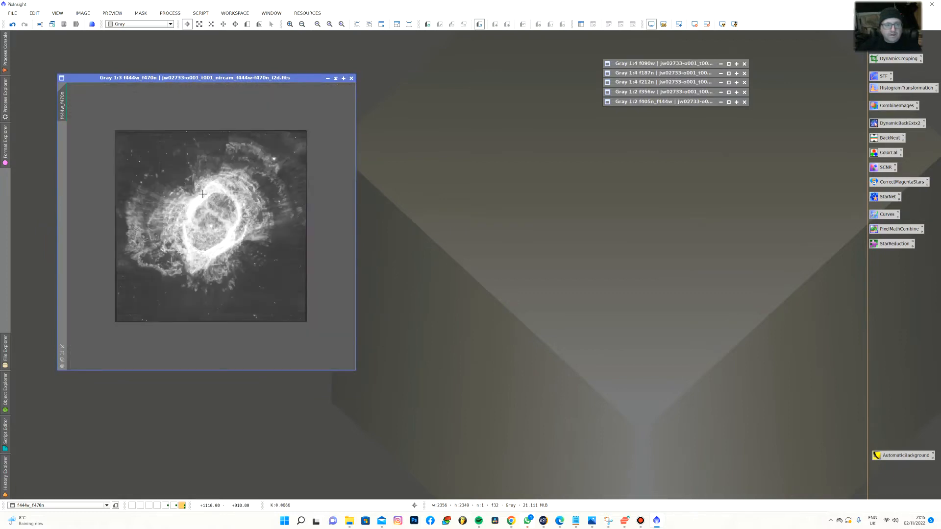
double_click(897, 59)
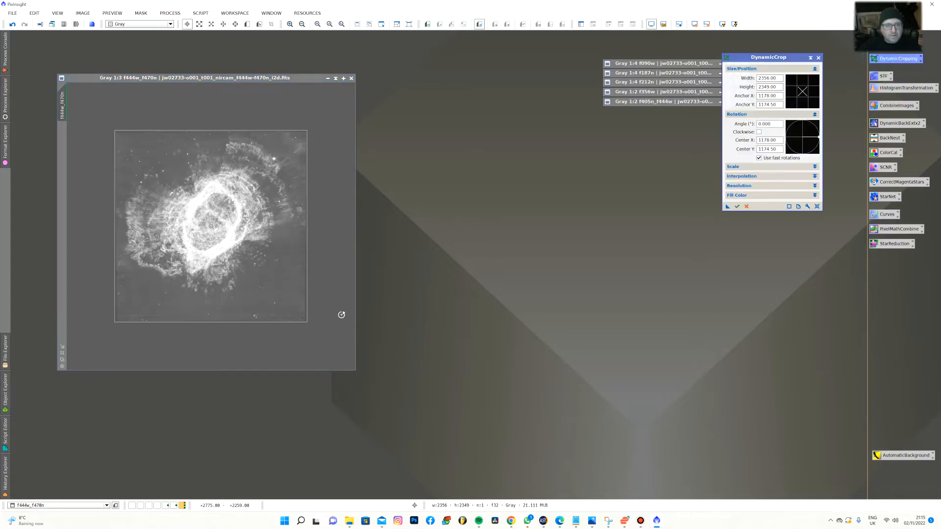
left_click_drag(308, 323, 303, 319)
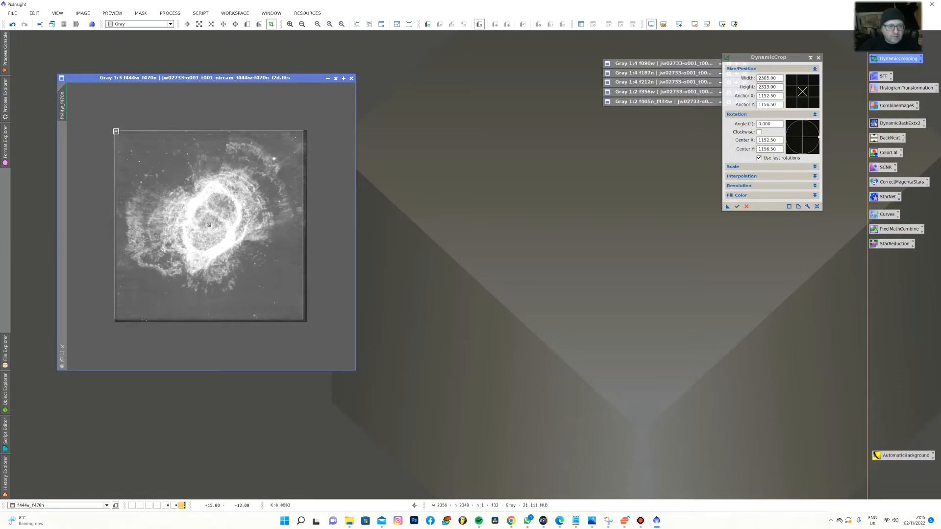
left_click_drag(115, 131, 117, 132)
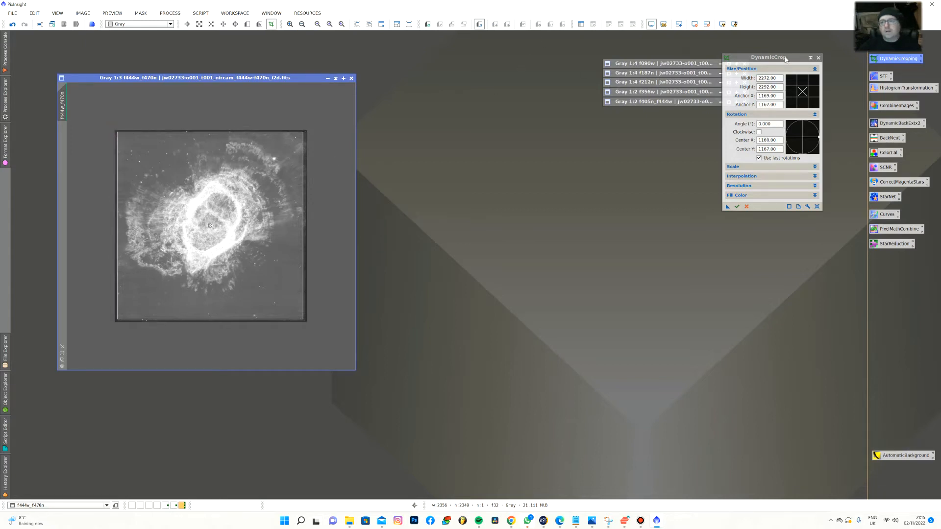
left_click_drag(817, 55, 466, 45)
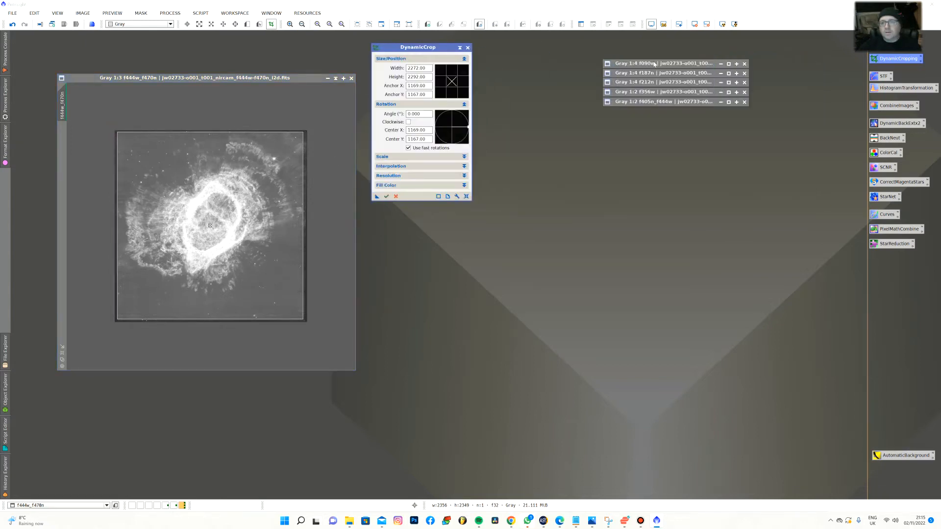
Expand the f405n_f444w image, apply the DynamicCrop frame to it, accepting deletion of its astrometric solution, and collapse it again
double_click(664, 102)
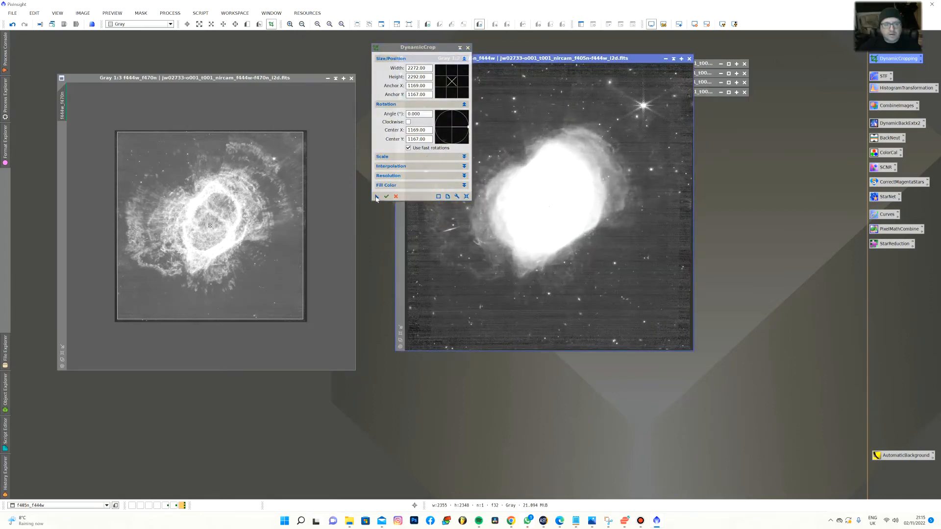
left_click_drag(376, 196, 542, 252)
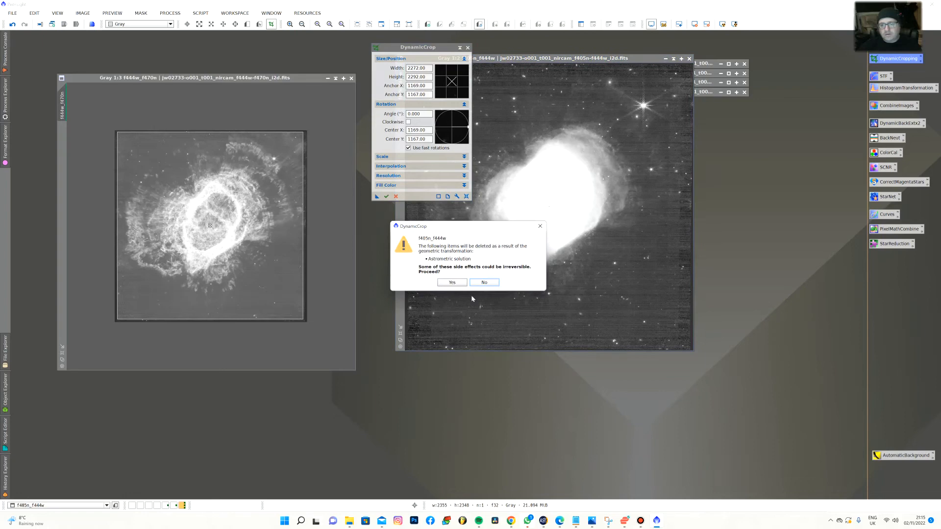
left_click(452, 283)
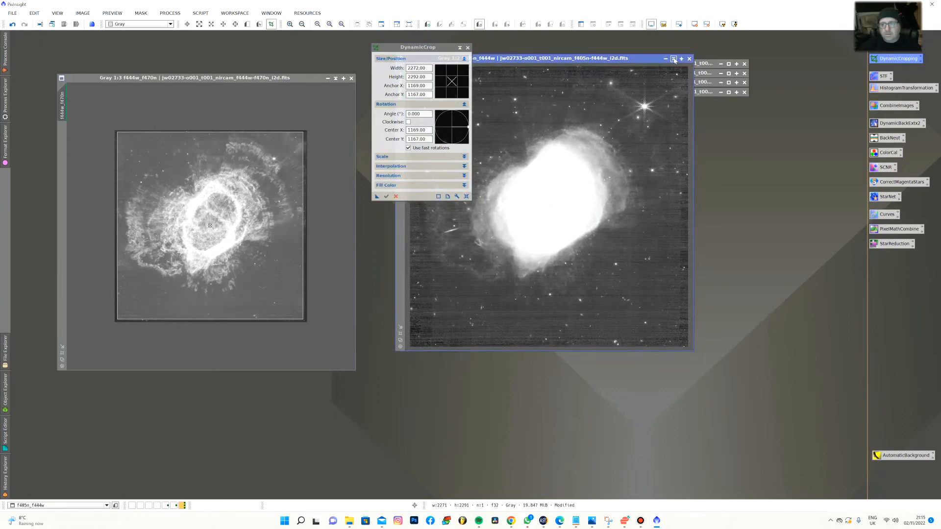
left_click(673, 58)
Apply the DynamicCrop frame to the f356w image, accepting deletion of its astrometric solution, and collapse its window again
double_click(679, 95)
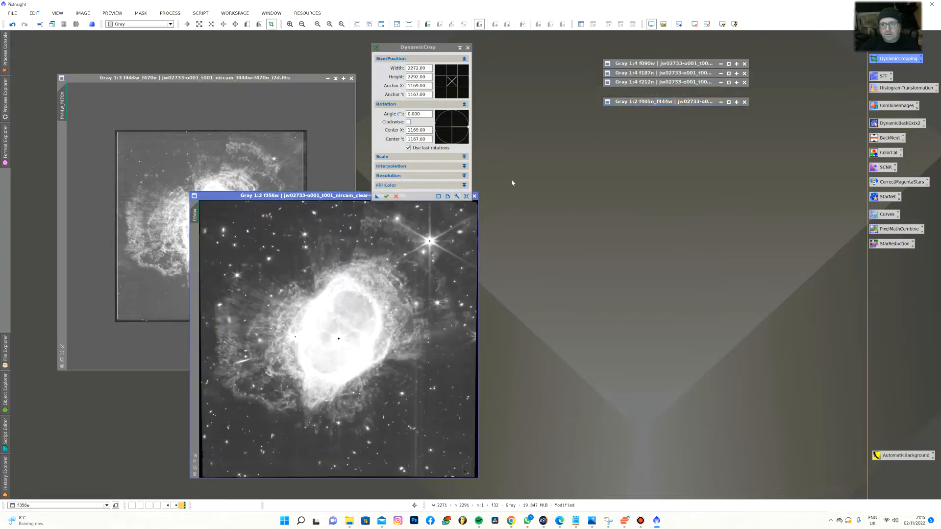
left_click_drag(377, 197, 390, 267)
left_click(451, 283)
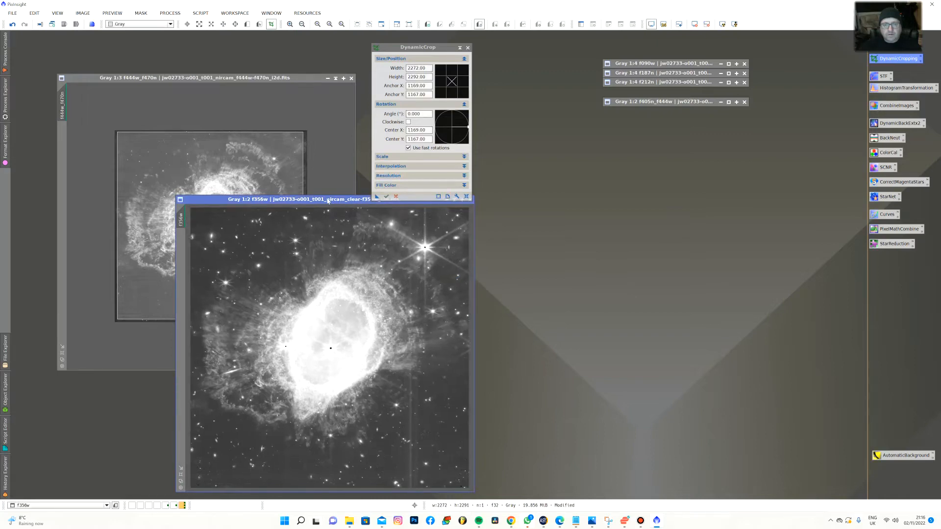
left_click_drag(328, 201, 591, 208)
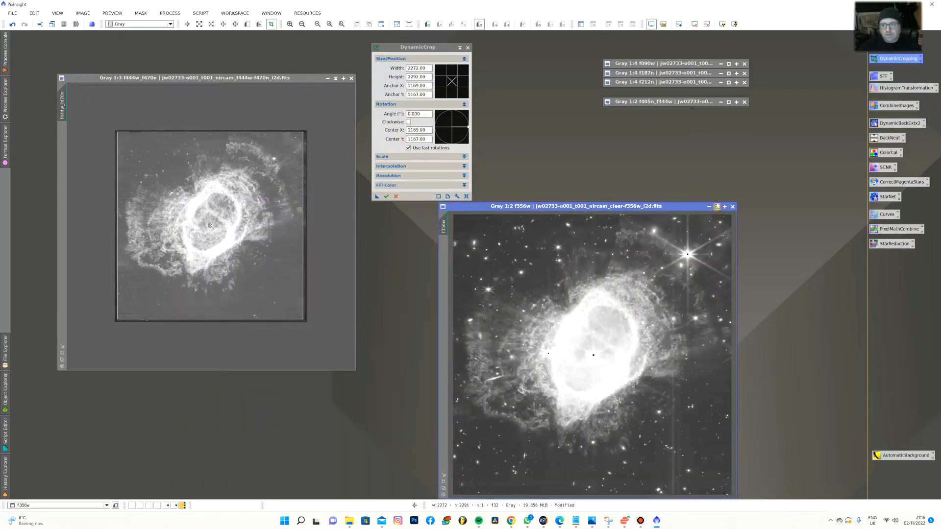
left_click(717, 207)
Apply the DynamicCrop frame to the f212n image, accepting deletion of its astrometric solution, and collapse its window again
left_click(729, 83)
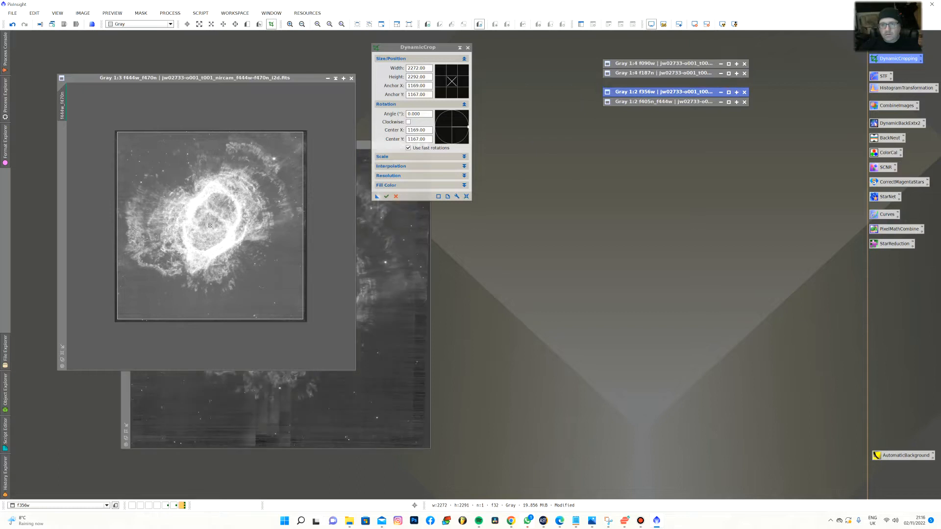
left_click_drag(377, 196, 367, 262)
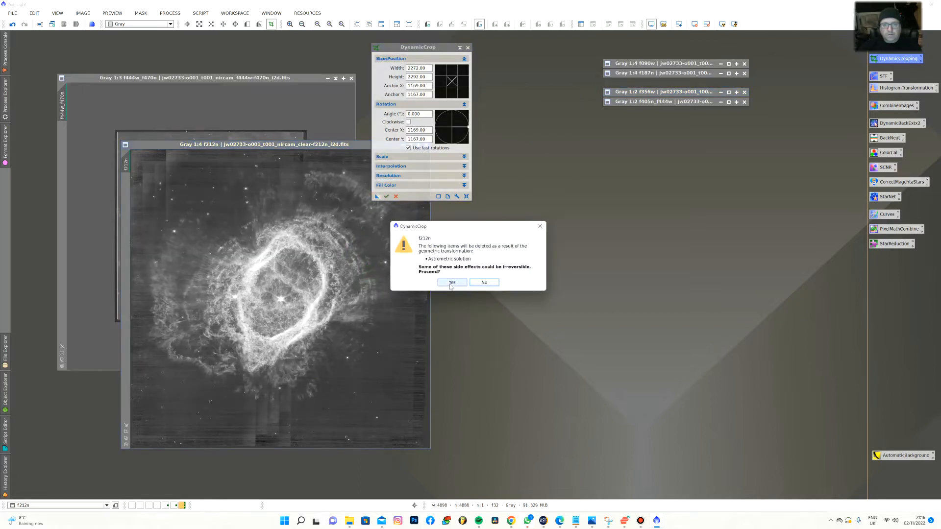
left_click(451, 284)
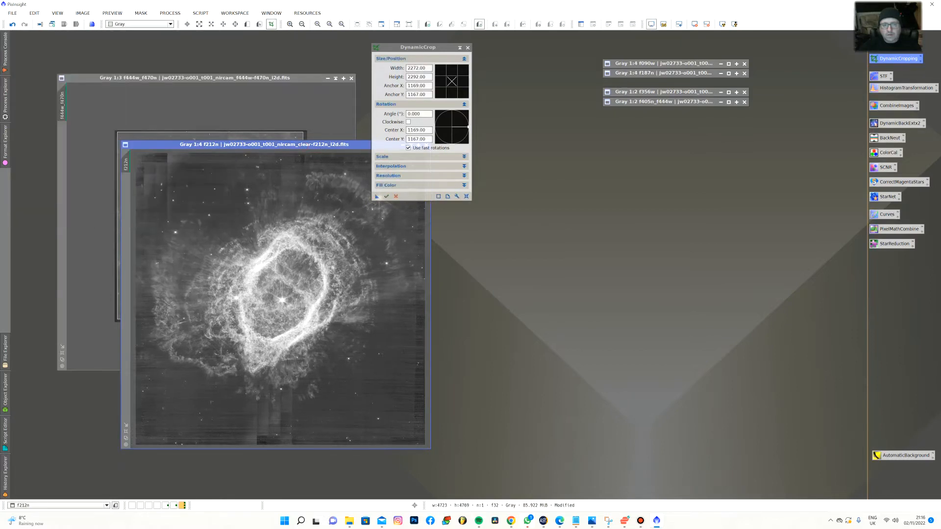
left_click_drag(254, 145, 628, 163)
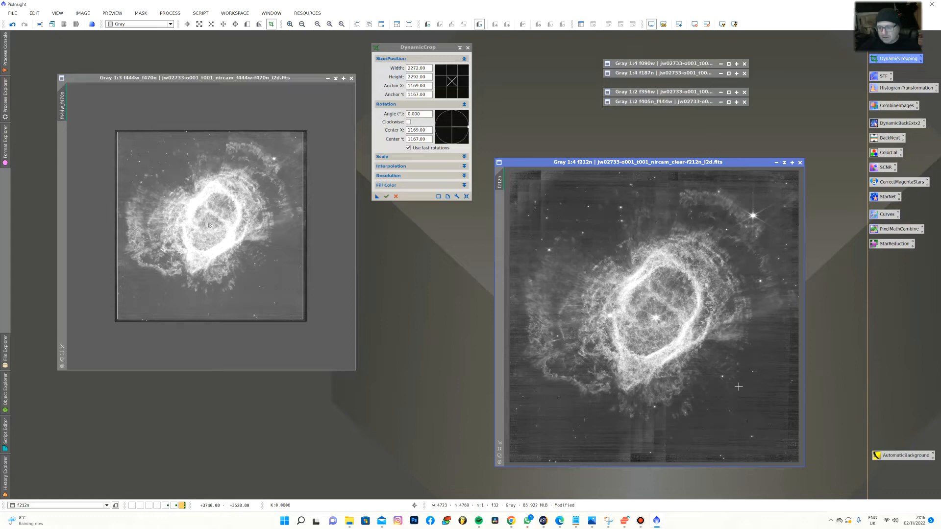
left_click(776, 163)
Apply the DynamicCrop frame to the f187n image, accepting deletion of its astrometric solution, and collapse its window again
double_click(671, 74)
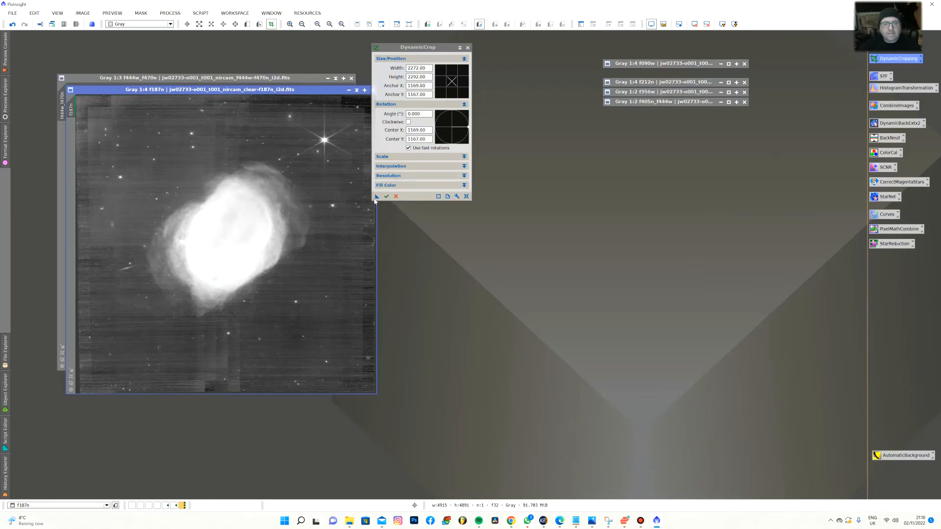
left_click_drag(376, 198, 325, 207)
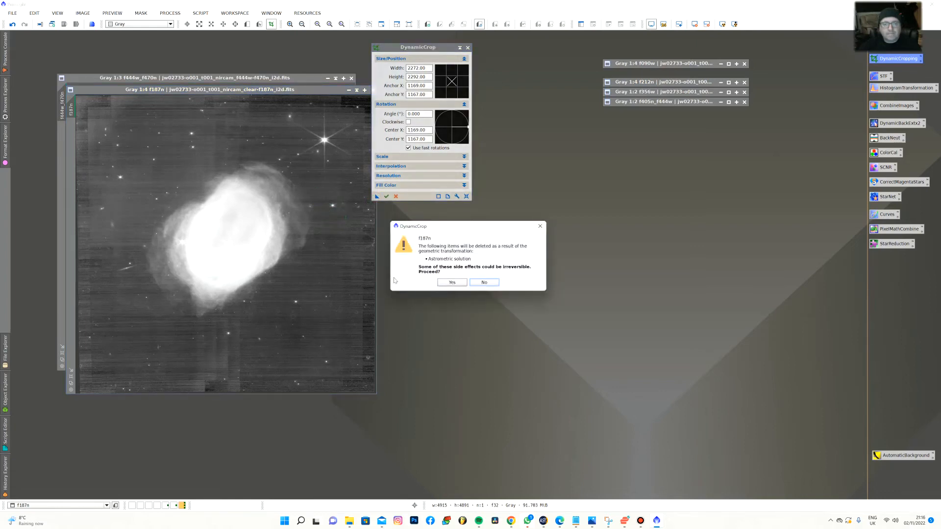
left_click(452, 283)
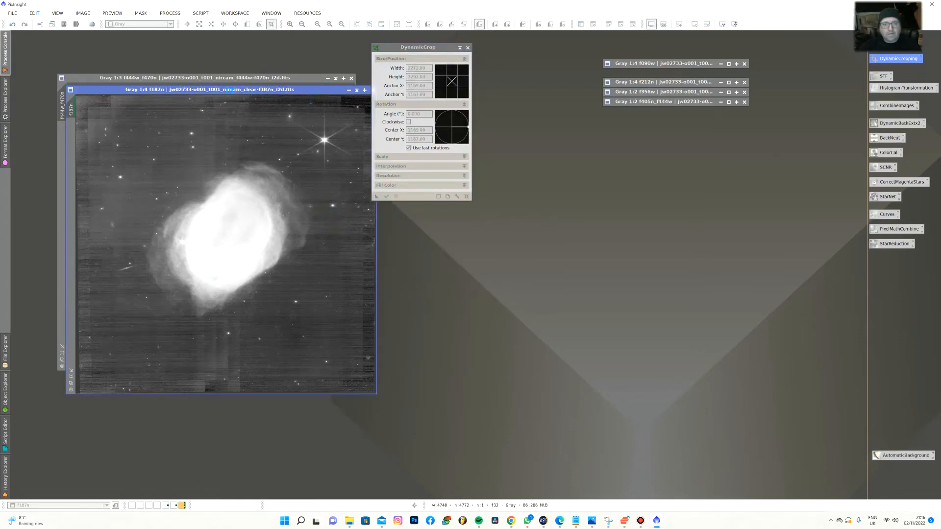
left_click_drag(245, 92, 676, 110)
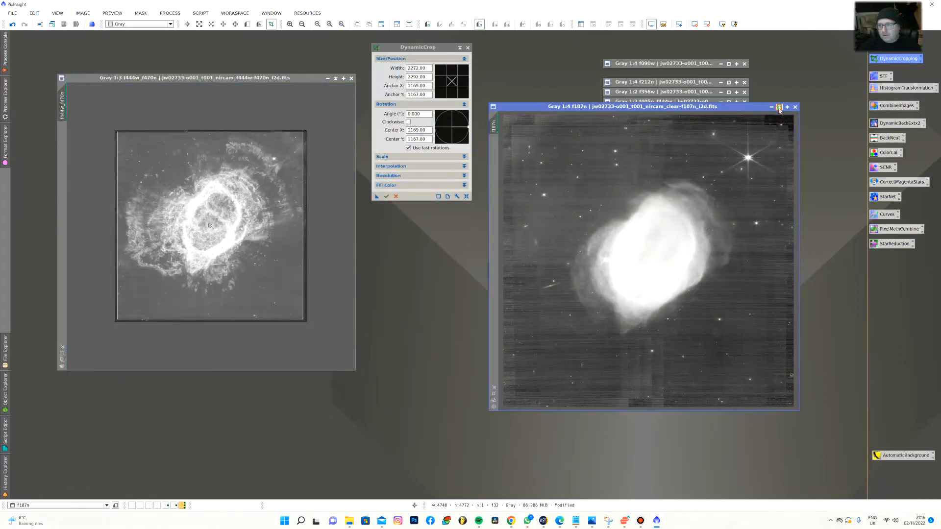
left_click(779, 107)
Expand the f090w image and apply the DynamicCrop frame to it, accepting deletion of its astrometric solution
double_click(679, 64)
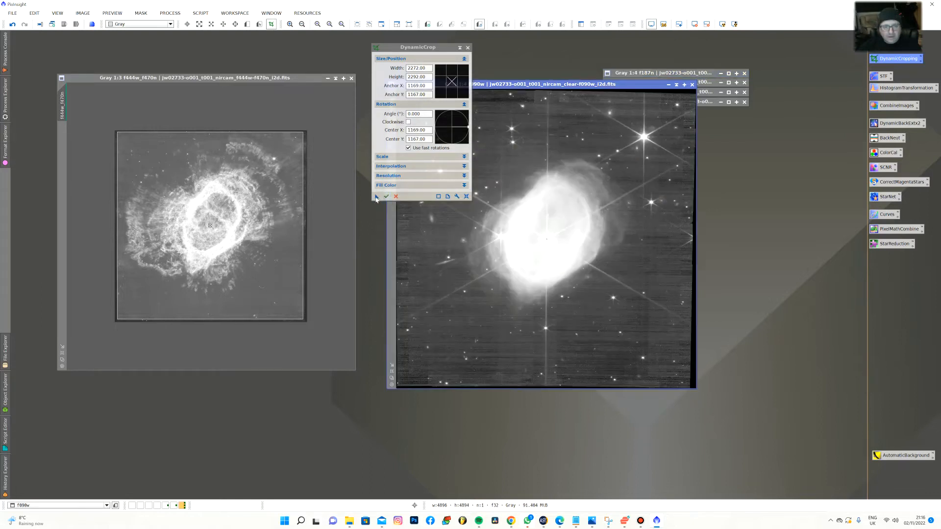
left_click_drag(377, 197, 575, 266)
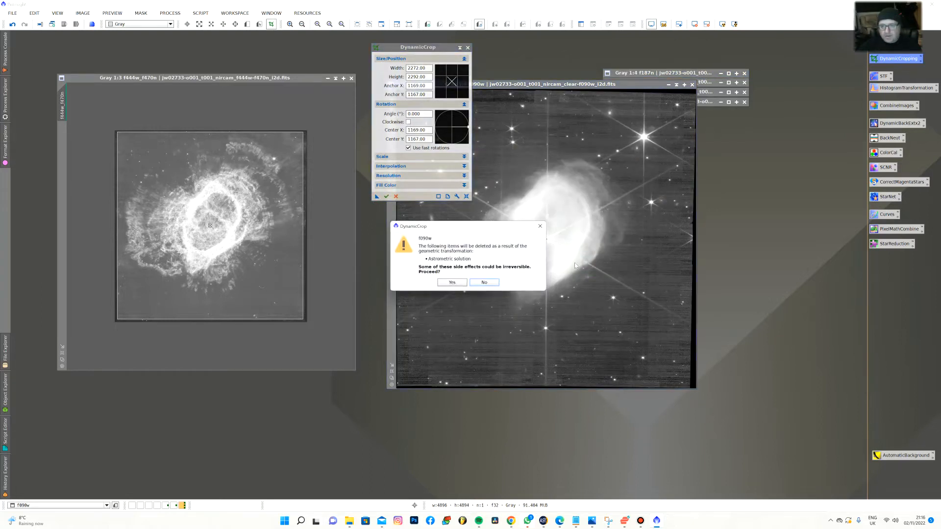
left_click(458, 281)
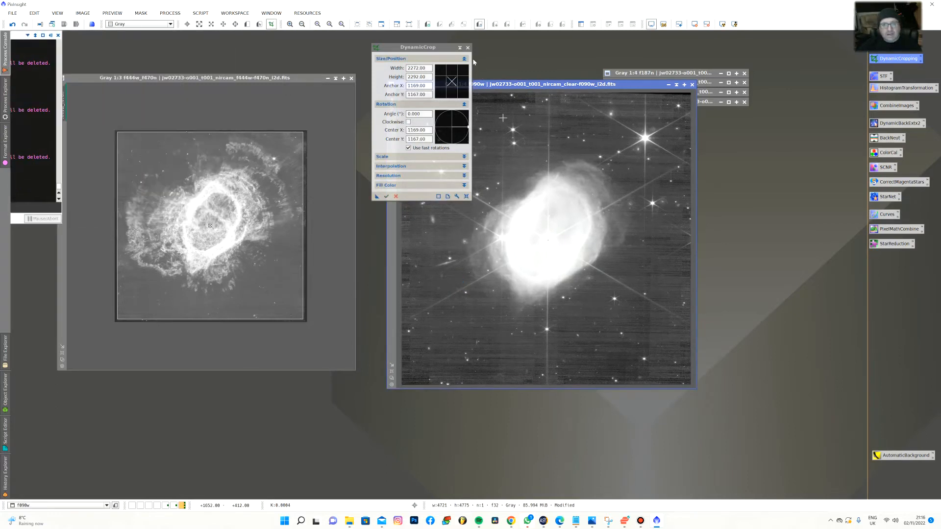
left_click(460, 48)
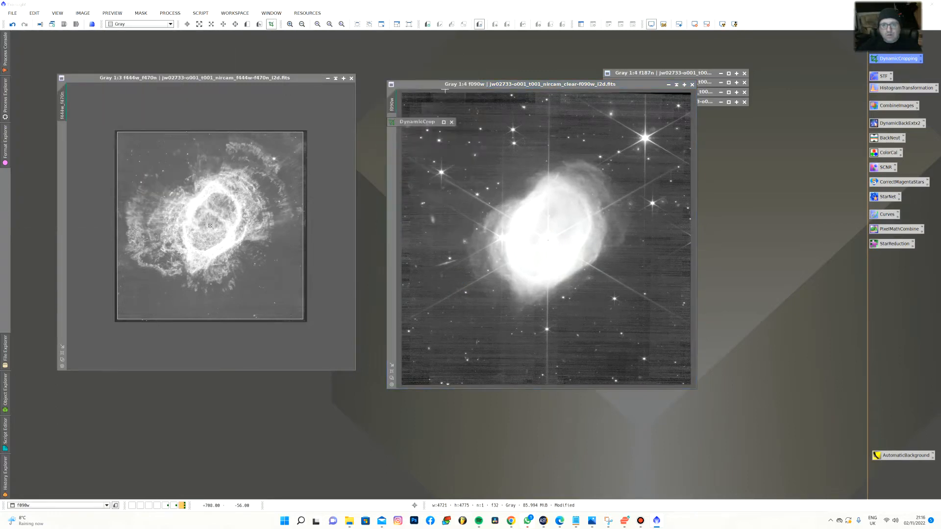
left_click(443, 122)
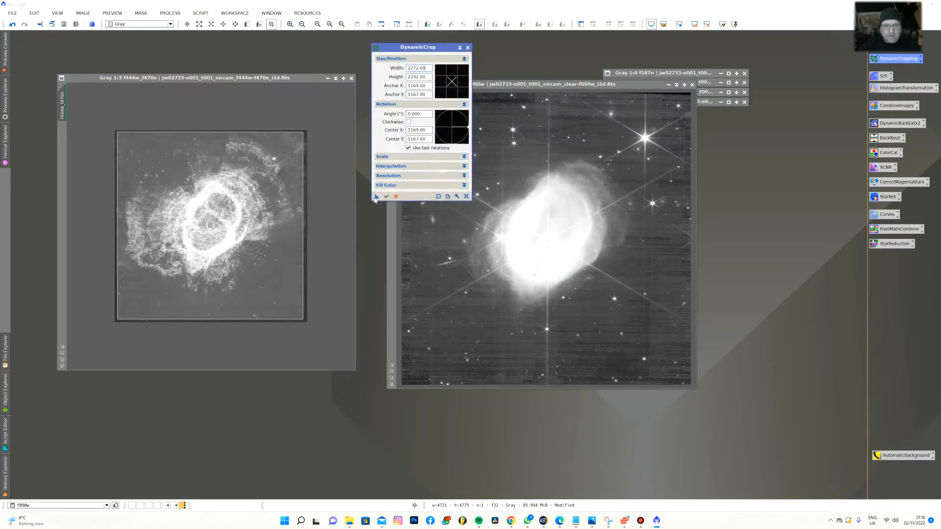
Execute the crop on the f444w_f470n image itself, accepting deletion of its astrometric solution, and collapse the f090w window
left_click(286, 77)
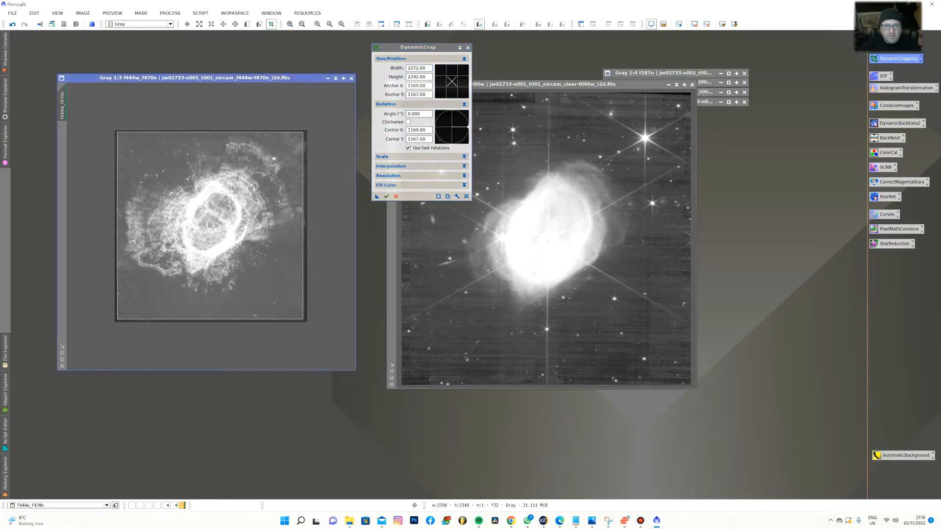
left_click(387, 197)
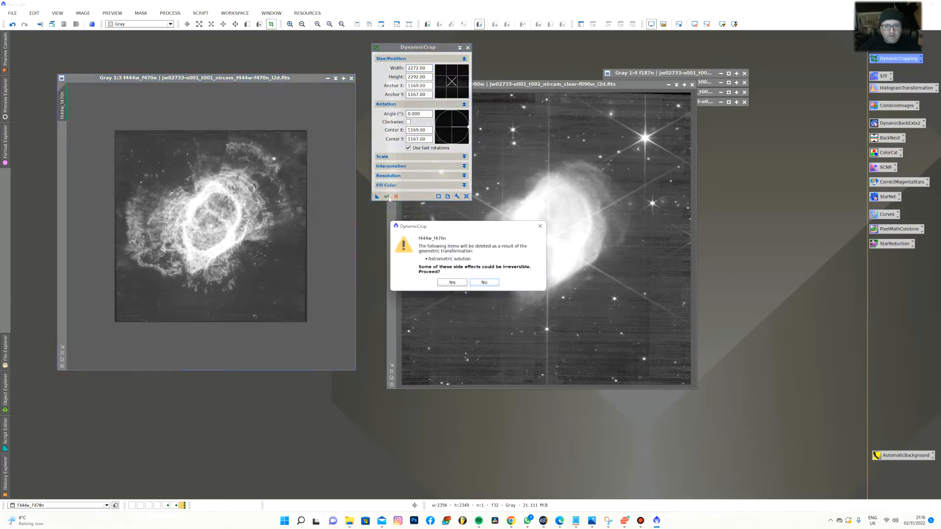
left_click(457, 284)
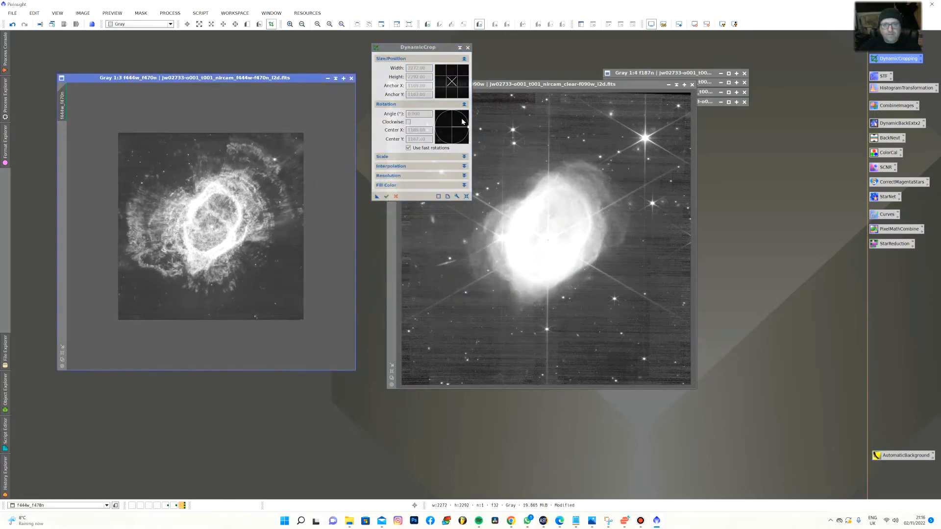
left_click(467, 48)
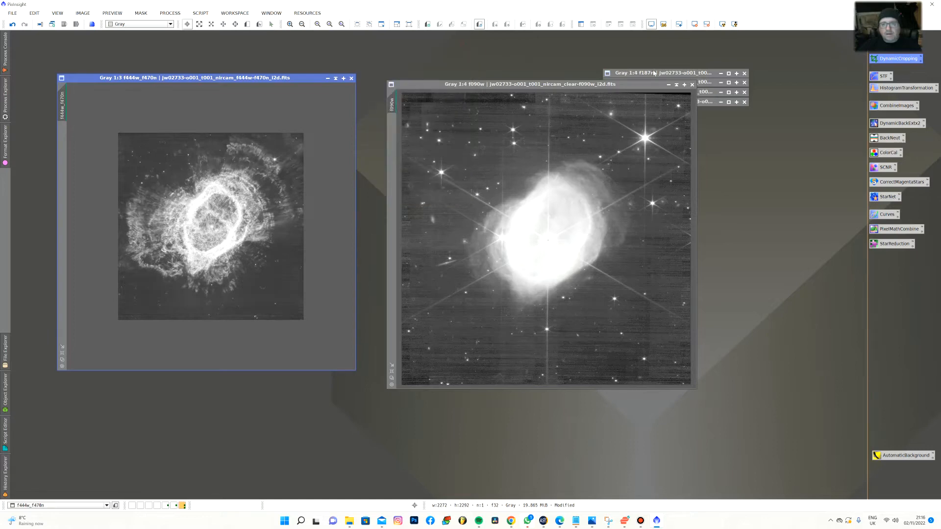
left_click(684, 85)
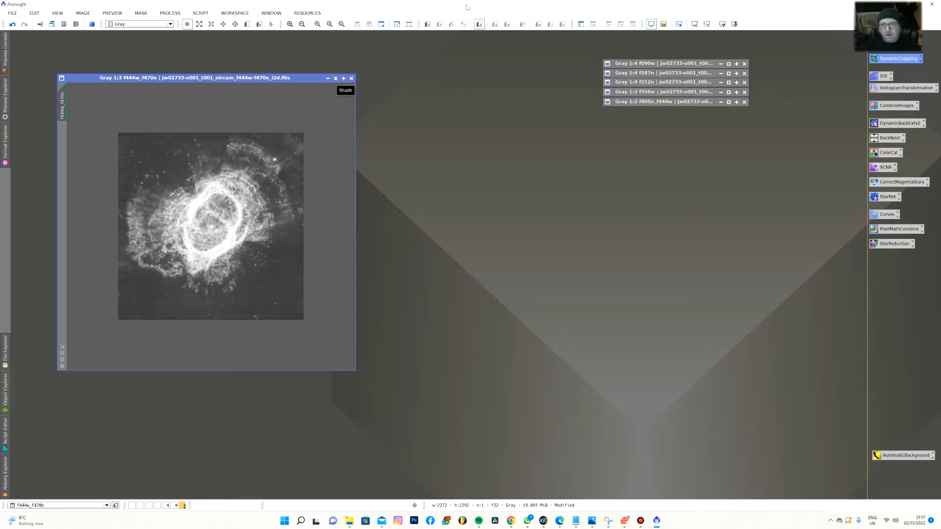
Open the StarAlignment process and place its window beside the f444w_f470n image
left_click(169, 13)
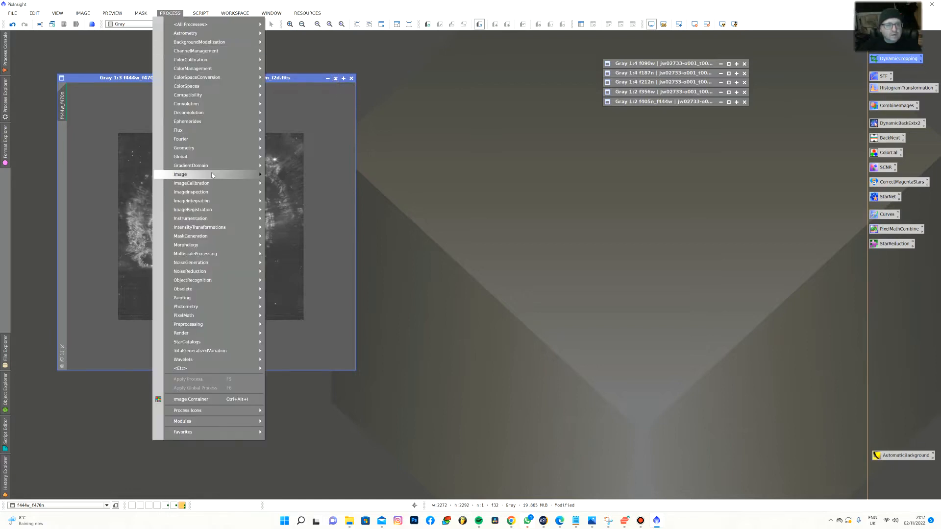
mouse_move(213, 146)
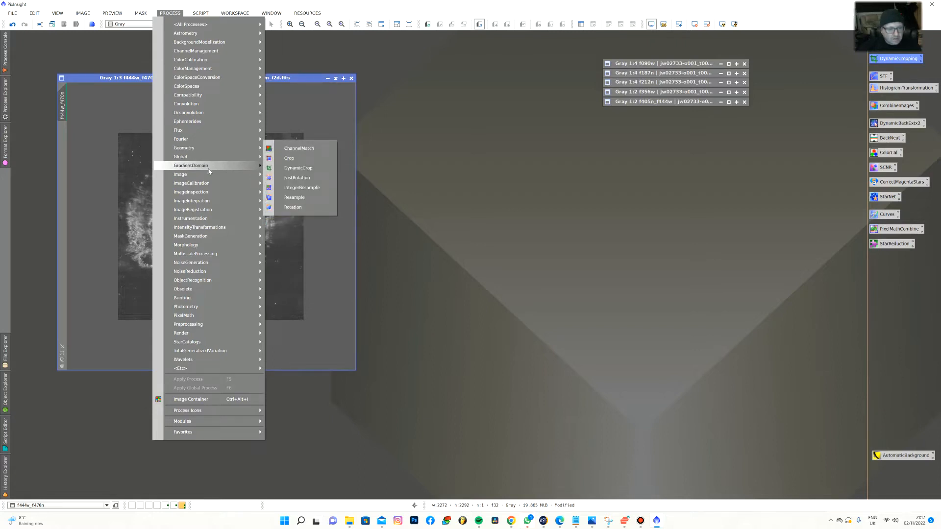
mouse_move(212, 211)
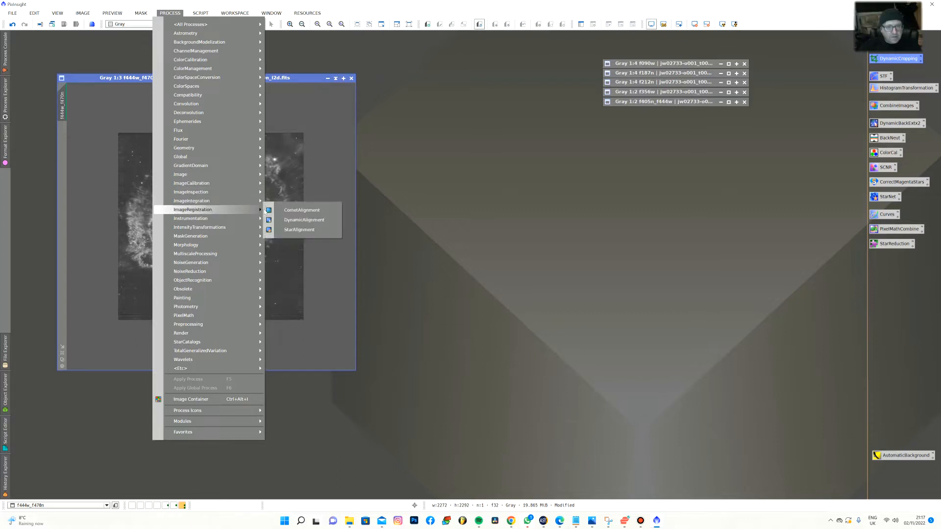
left_click(292, 228)
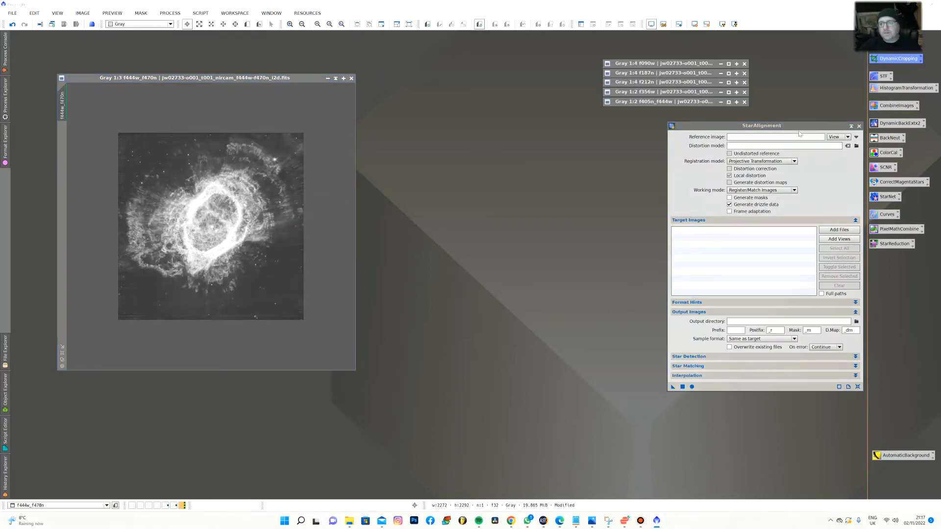
left_click_drag(803, 130, 479, 169)
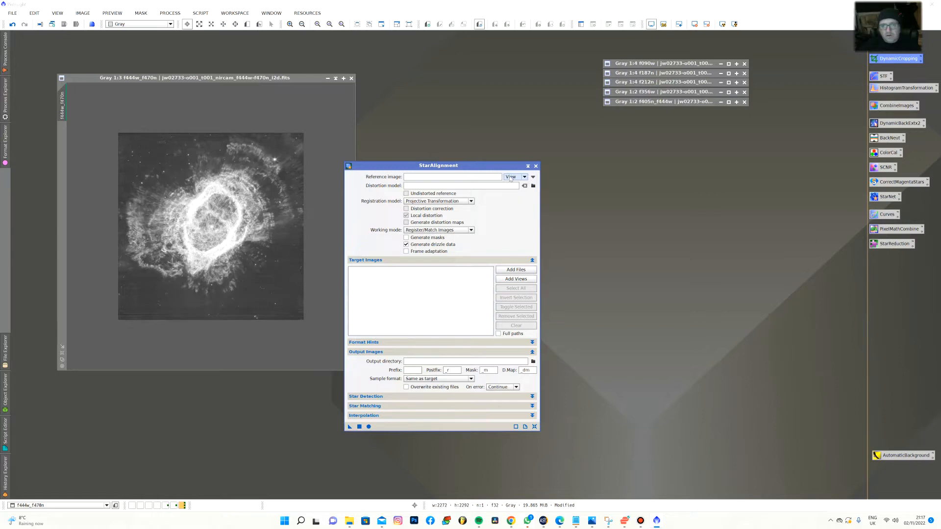
Set the f444w_f470n view as the StarAlignment reference image
left_click(510, 177)
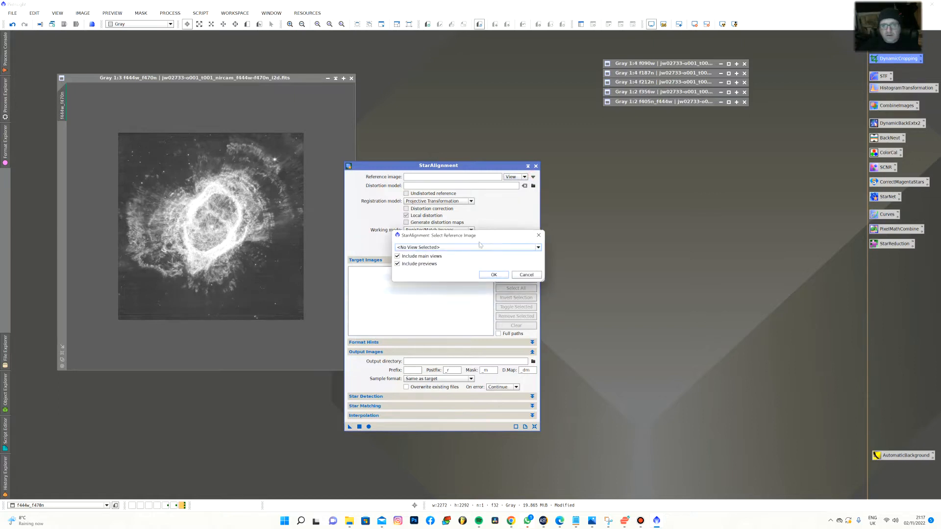
left_click(479, 247)
left_click(424, 289)
left_click(495, 275)
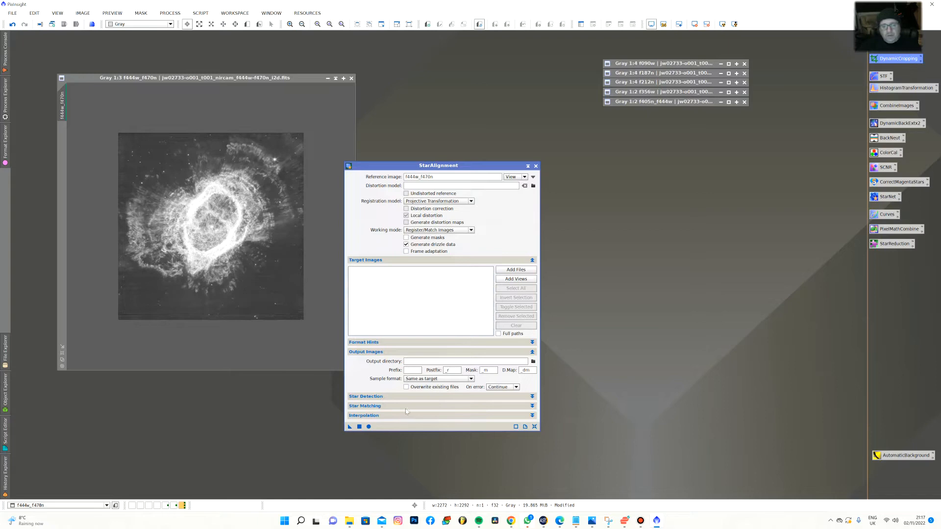
Disable Restrict to previews in the star matching settings of StarAlignment, moving the process window up so all its settings fit on screen
left_click(381, 406)
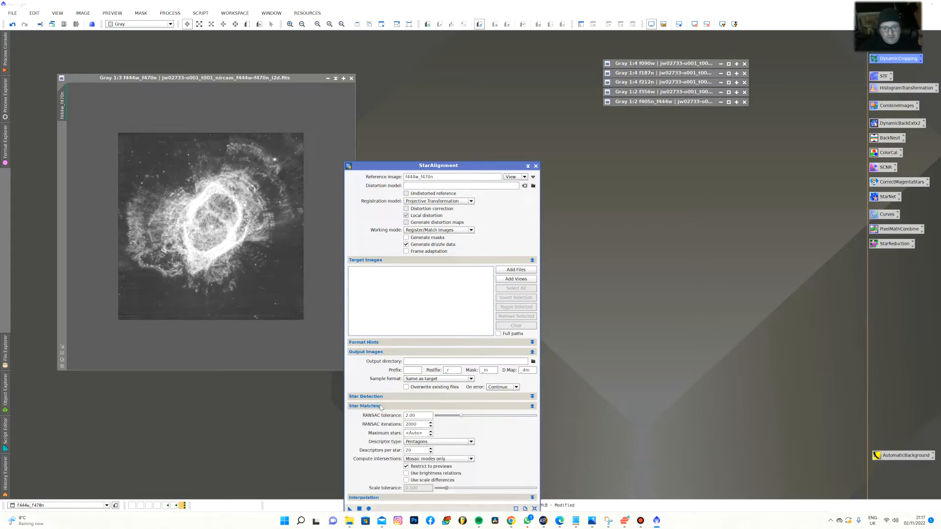
left_click_drag(473, 166, 489, 44)
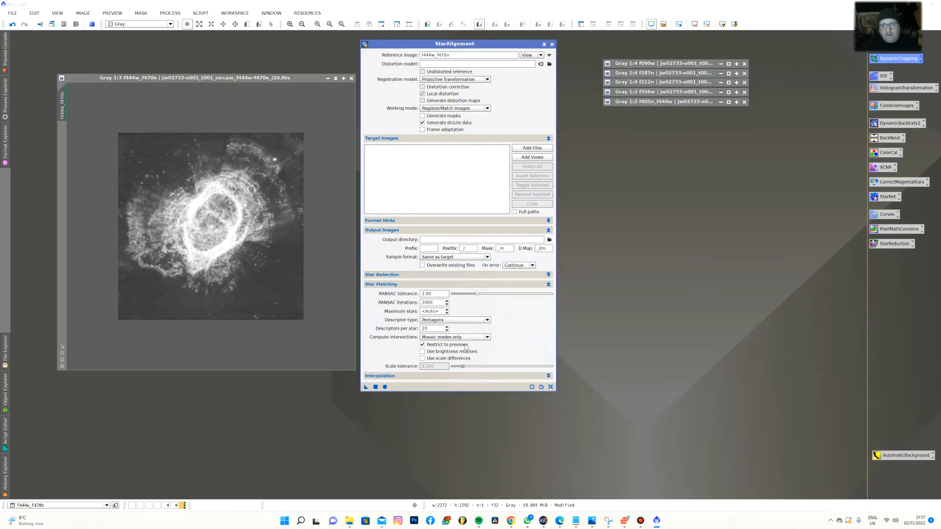
mouse_move(466, 348)
left_click(391, 285)
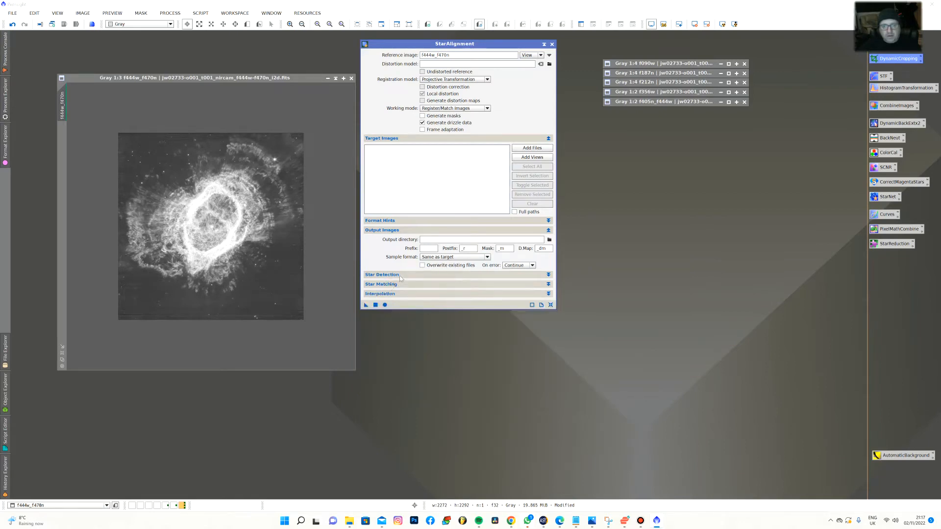
left_click(387, 275)
left_click(400, 275)
left_click(397, 295)
left_click(397, 294)
left_click(400, 285)
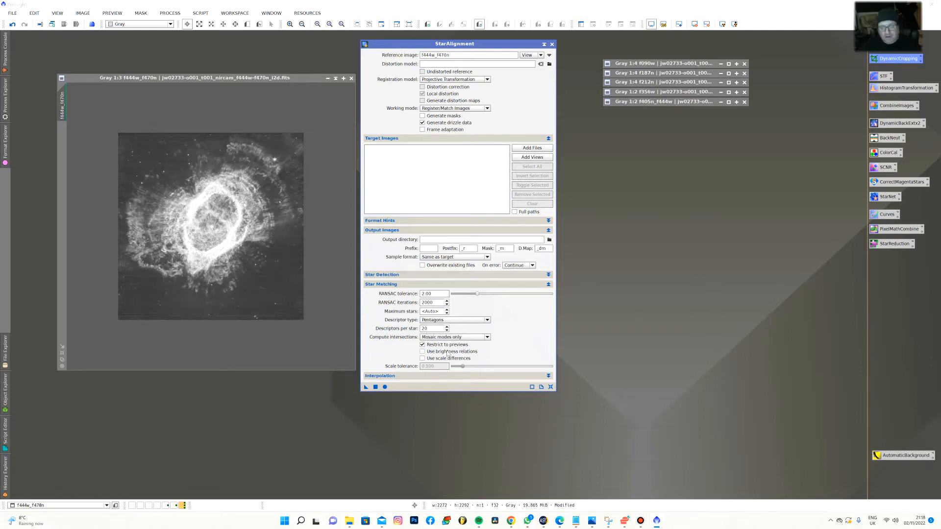
mouse_move(448, 353)
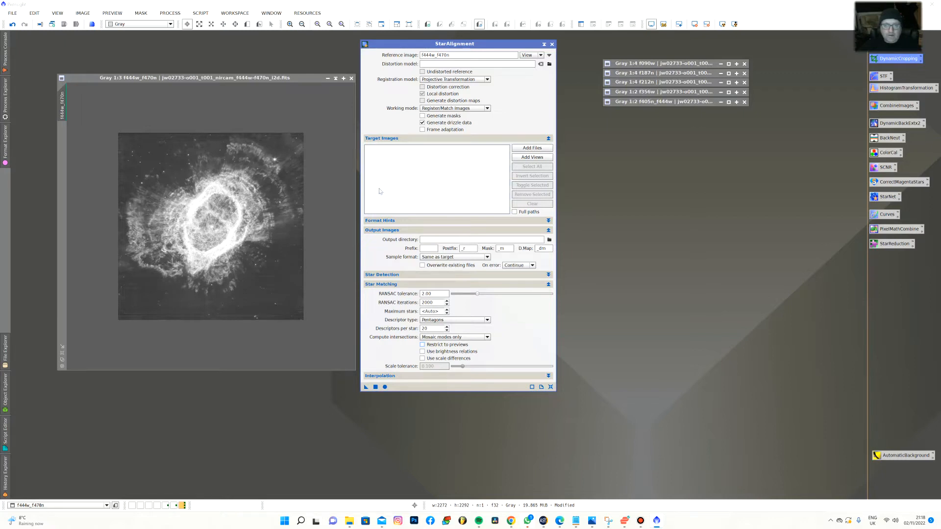
Expand the f090w image, register it with StarAlignment, and collapse both the registered result and the original, parking the result in free workspace
double_click(685, 63)
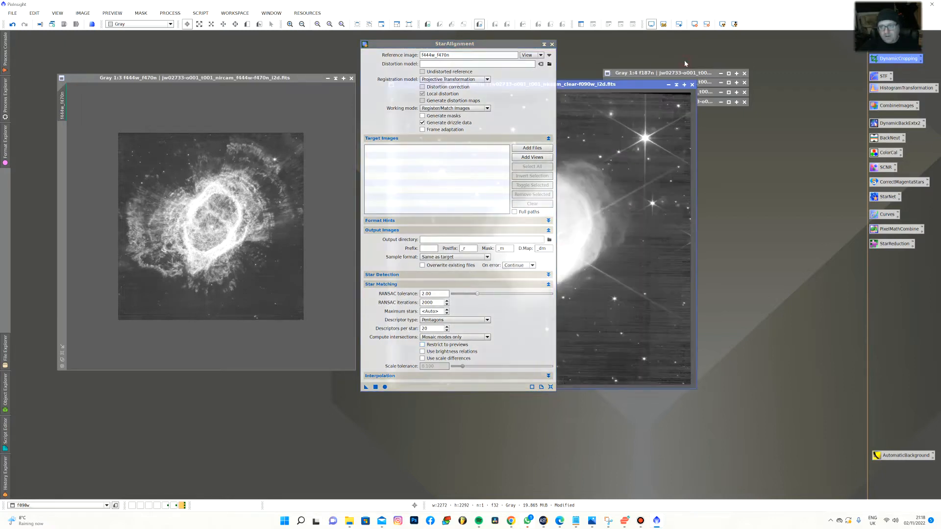
left_click(365, 387)
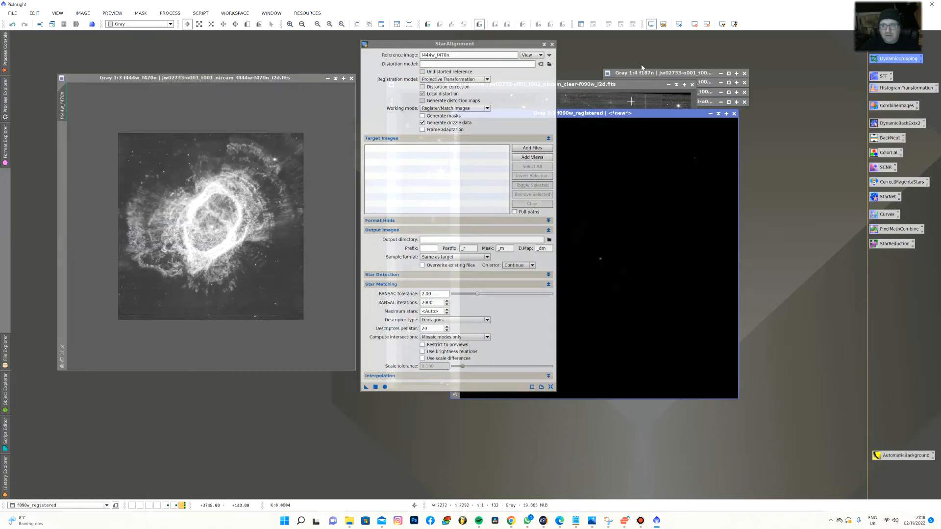
left_click_drag(657, 117, 774, 169)
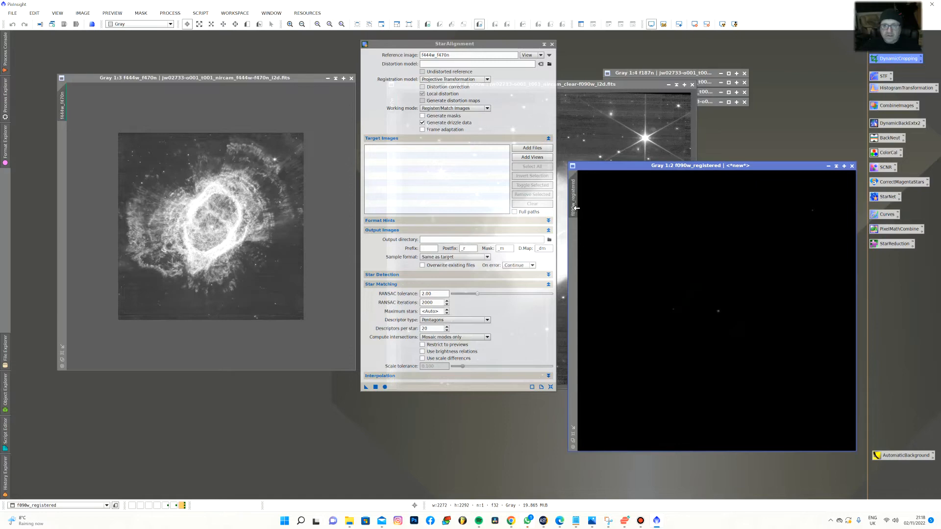
left_click(836, 166)
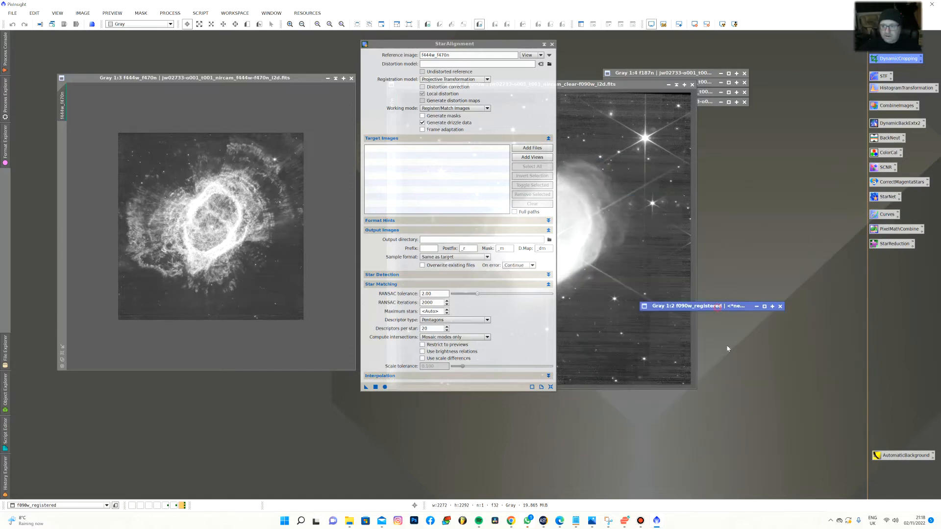
left_click_drag(711, 304, 790, 337)
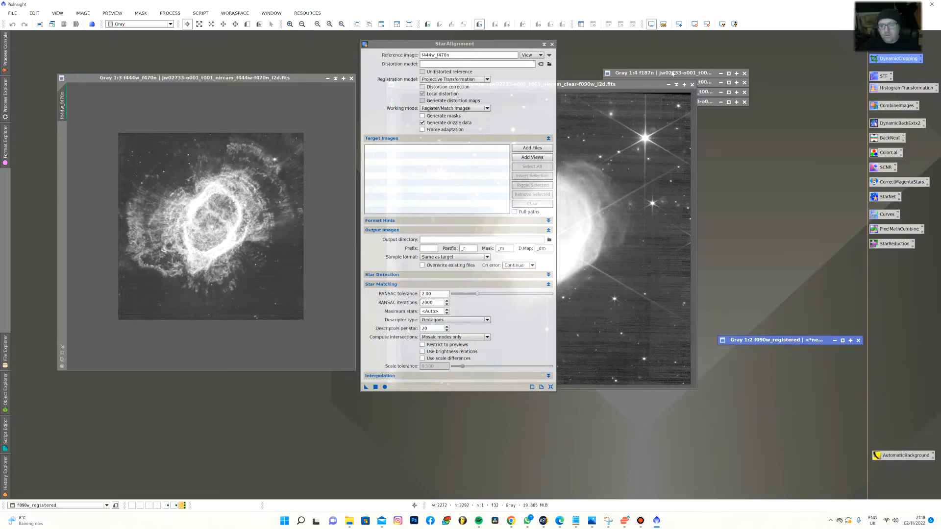
left_click(677, 85)
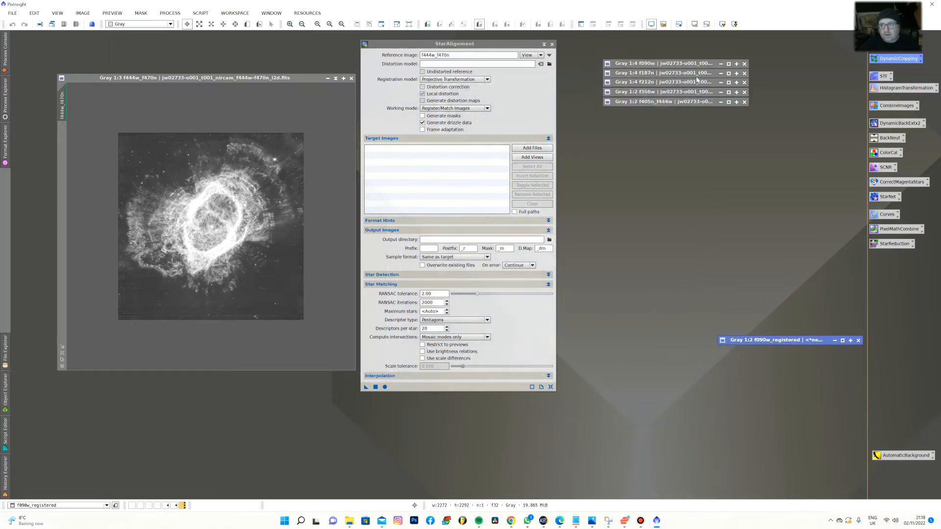
Register the f187n image with StarAlignment, park the collapsed result below f090w_registered, and collapse the original
double_click(697, 74)
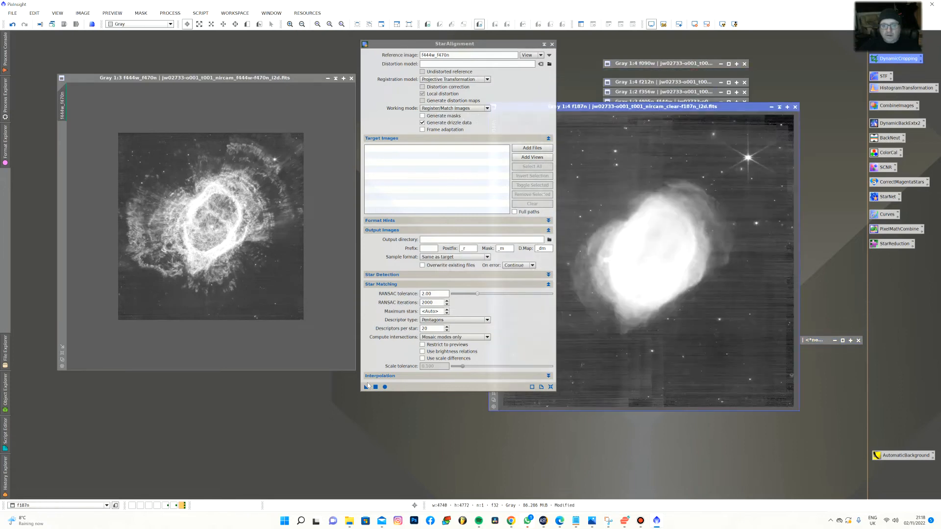
left_click(366, 387)
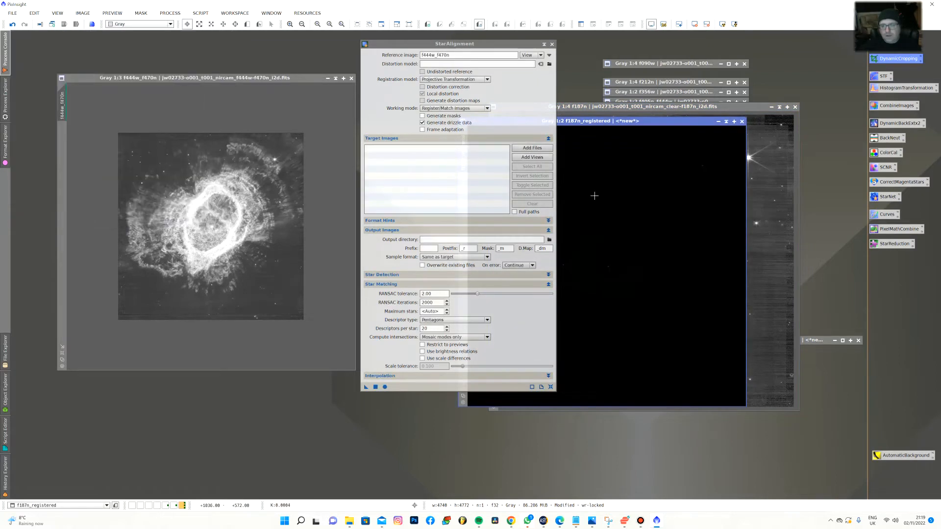
left_click(726, 121)
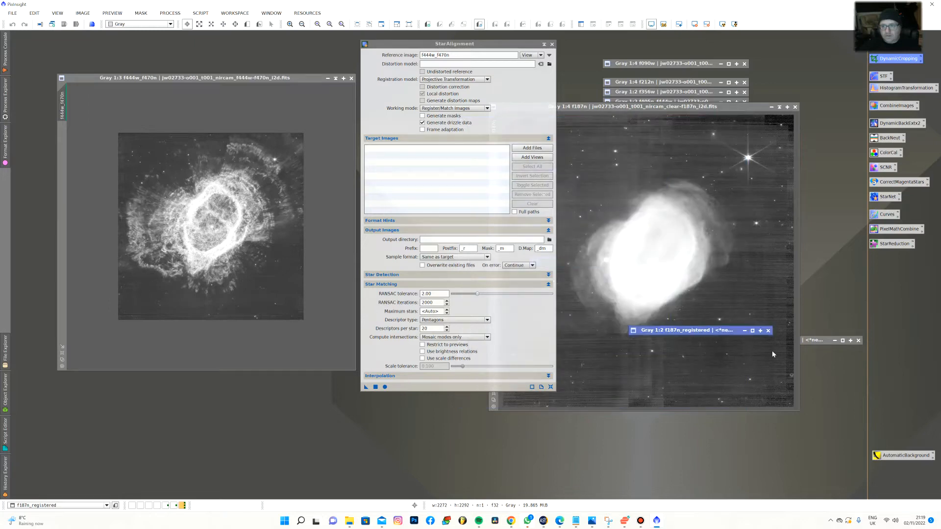
left_click_drag(773, 353, 863, 355)
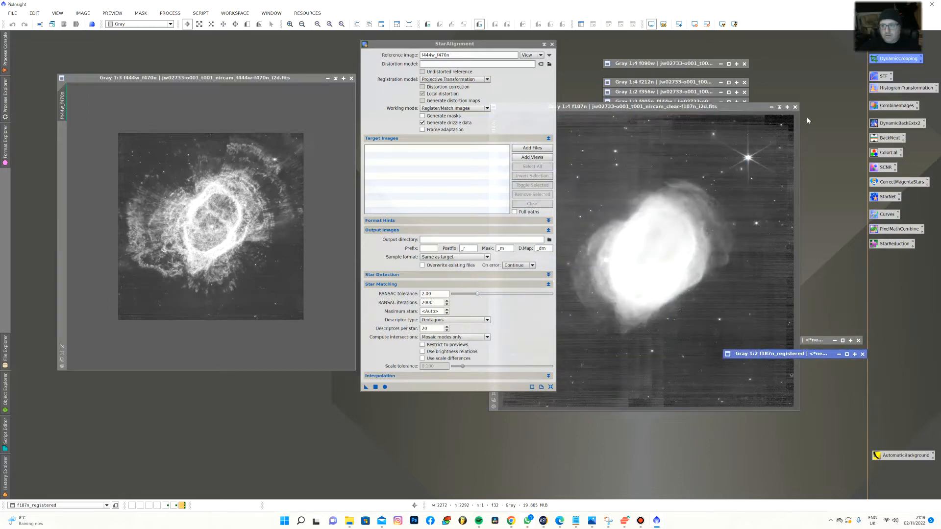
left_click(771, 107)
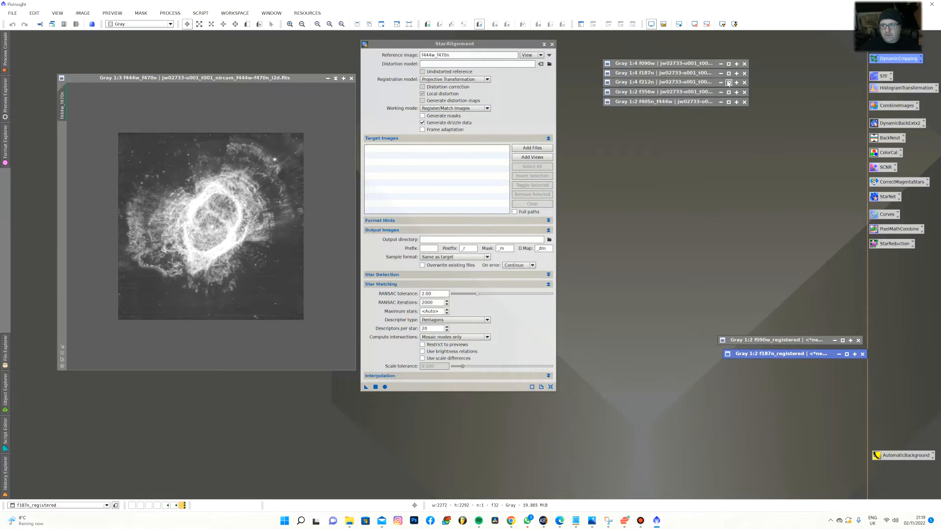
Register the f212n image with StarAlignment, park the collapsed result above f090w_registered, and collapse the original
left_click(728, 83)
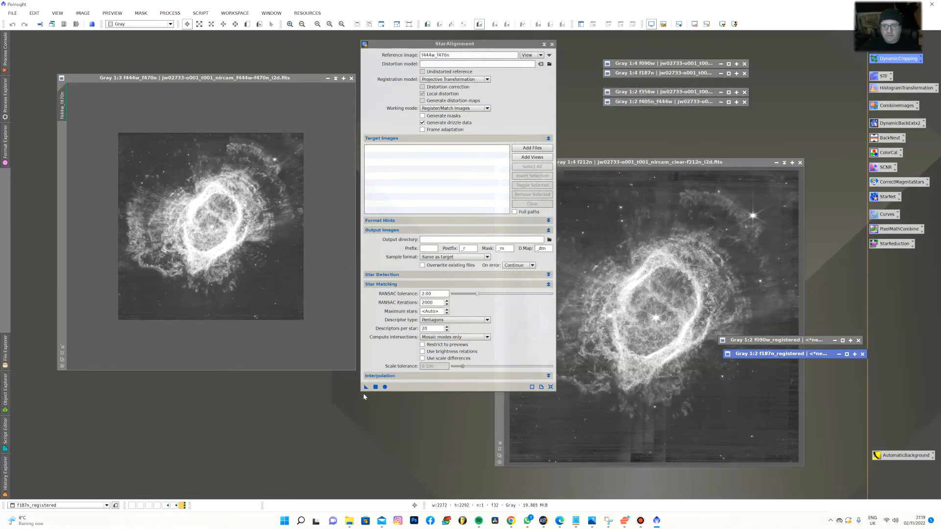
left_click(366, 387)
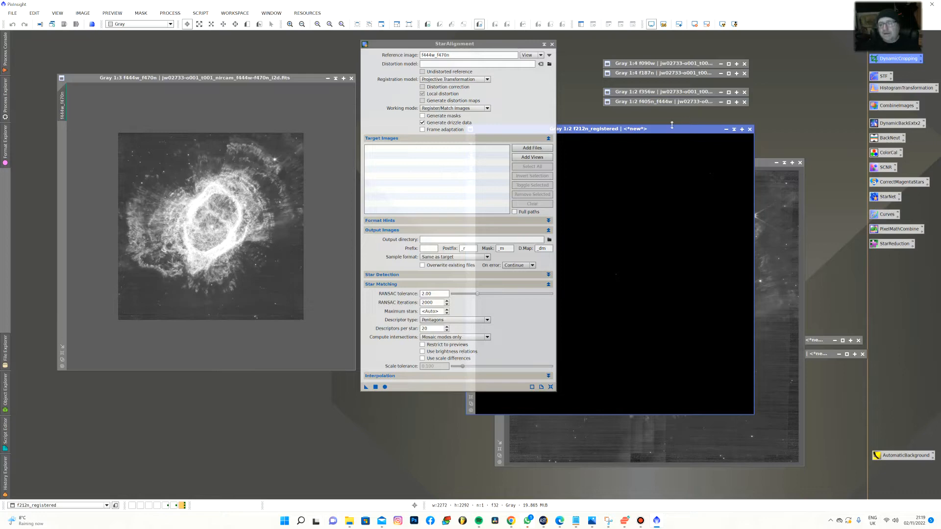
left_click_drag(672, 126, 756, 113)
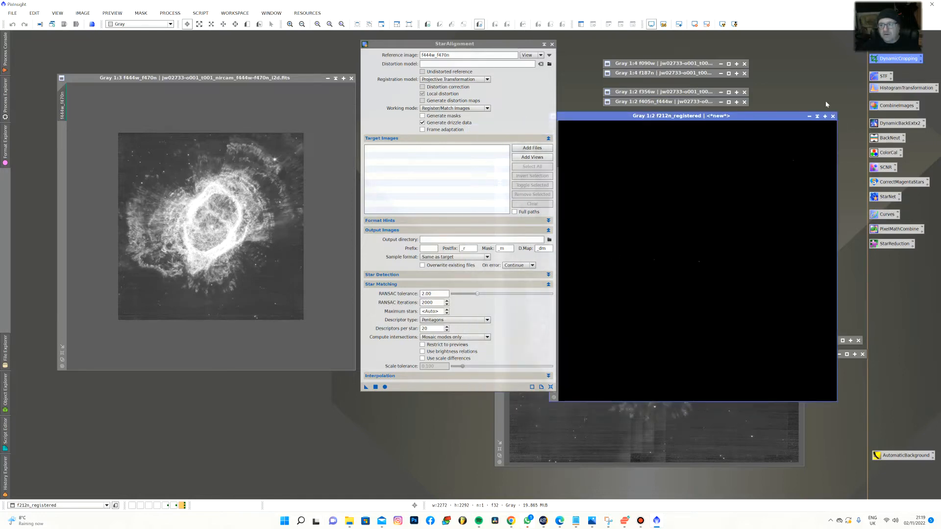
left_click(817, 117)
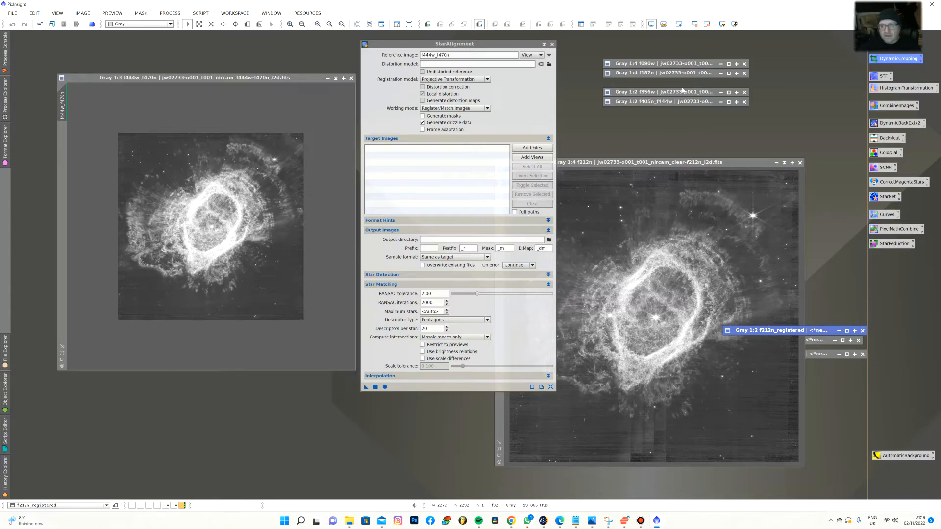
left_click(784, 163)
Register the f356w image with StarAlignment, park the collapsed result below f187n_registered, and collapse the original
double_click(699, 93)
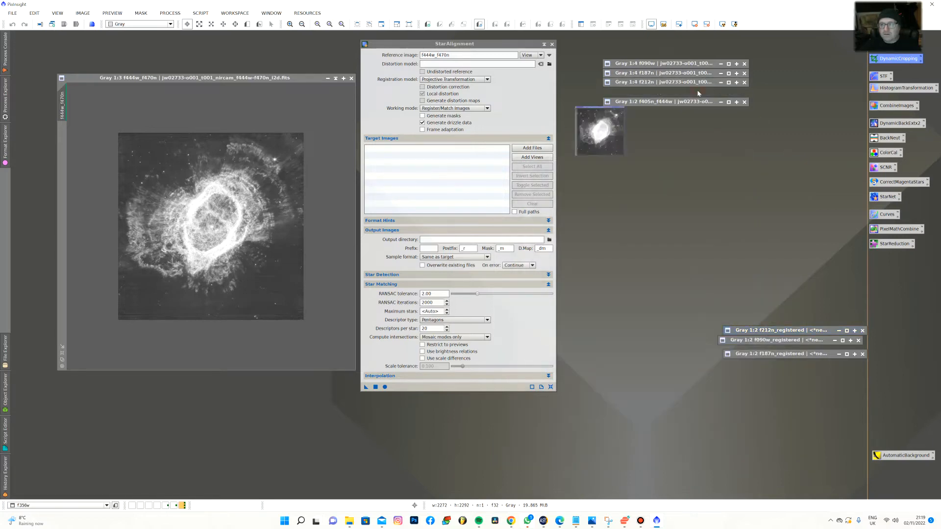
left_click(365, 387)
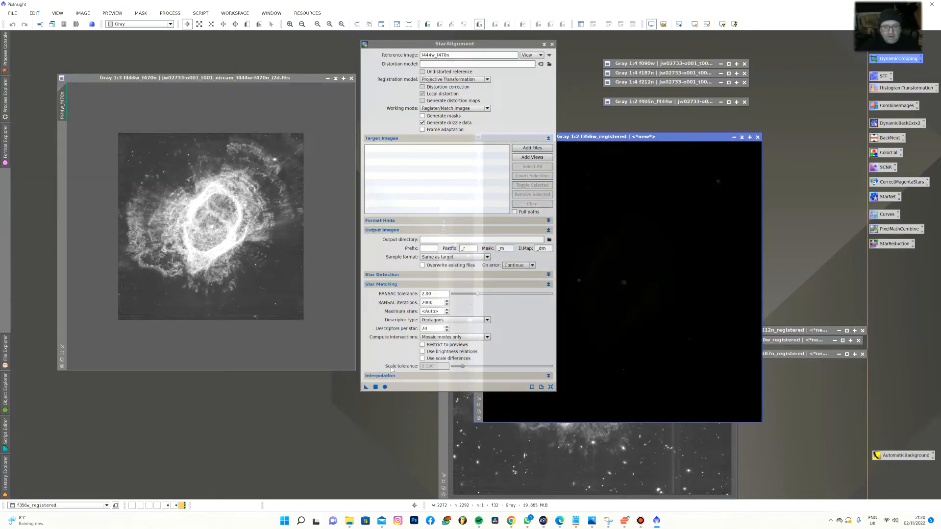
left_click(742, 137)
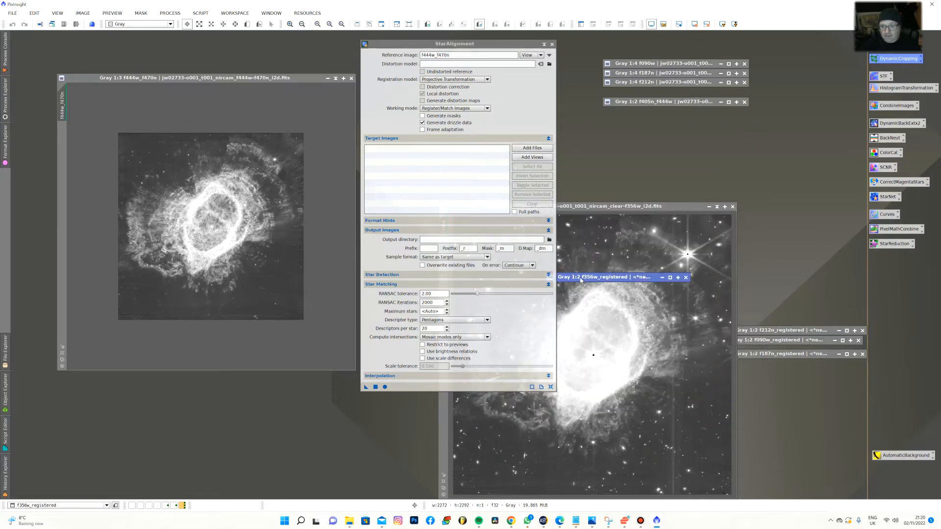
mouse_move(581, 280)
left_mouse_down()
mouse_move(740, 317)
mouse_move(752, 365)
left_mouse_up()
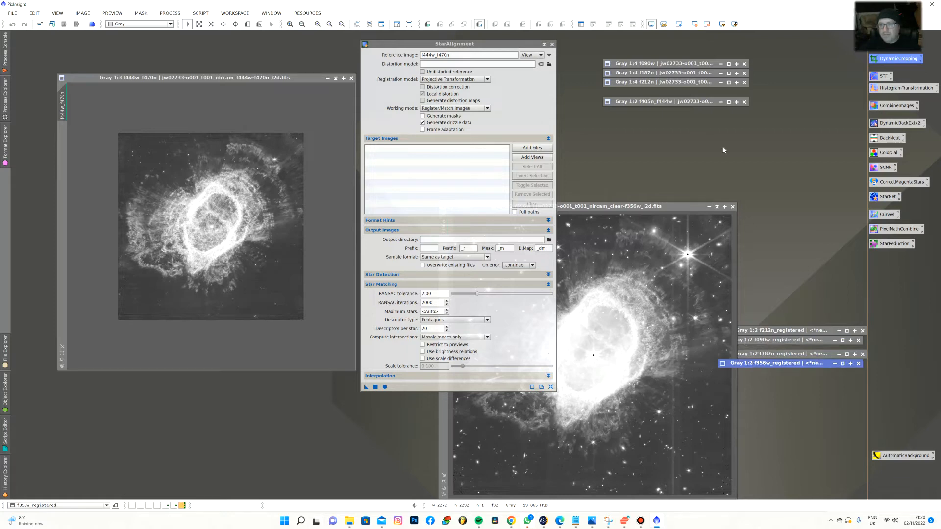
left_click(717, 207)
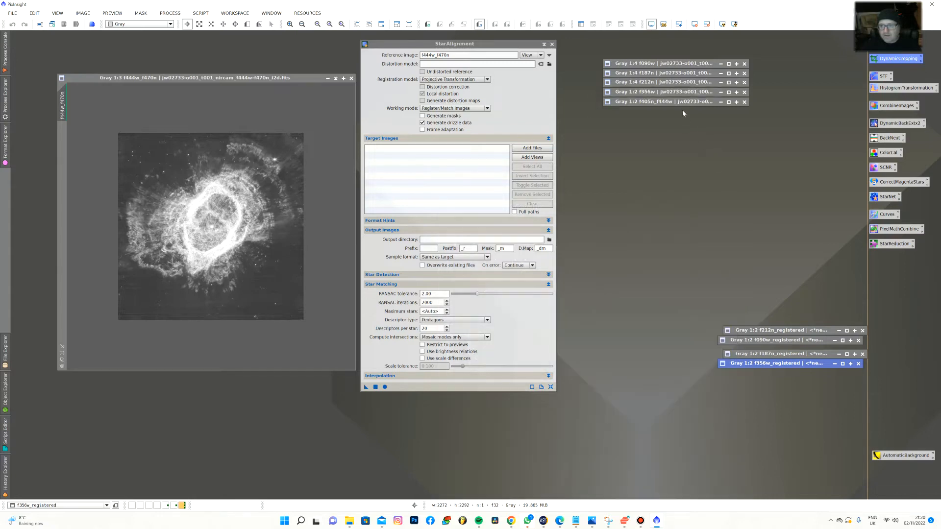
Register the f405n_f444w image with StarAlignment, collapse the original, and park the collapsed result below f356w_registered
double_click(681, 104)
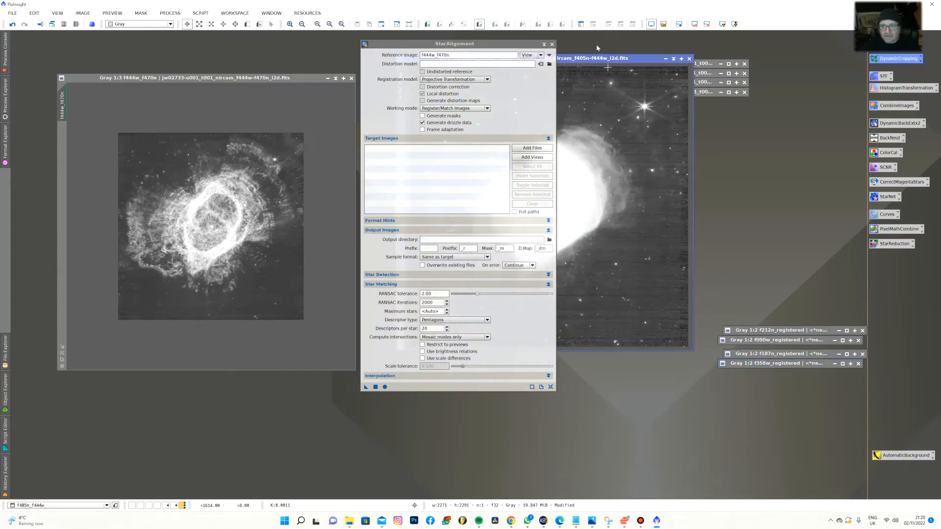
left_click_drag(586, 60, 732, 116)
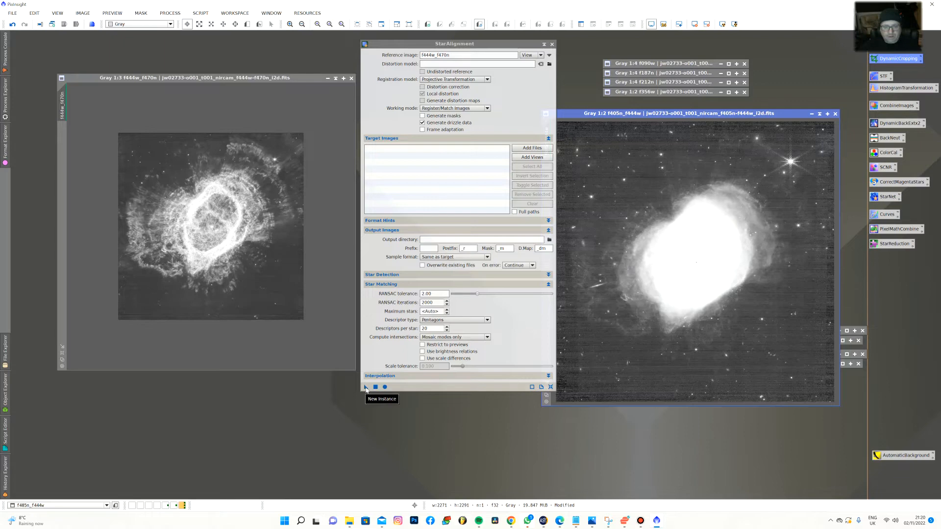
left_click_drag(366, 390, 658, 244)
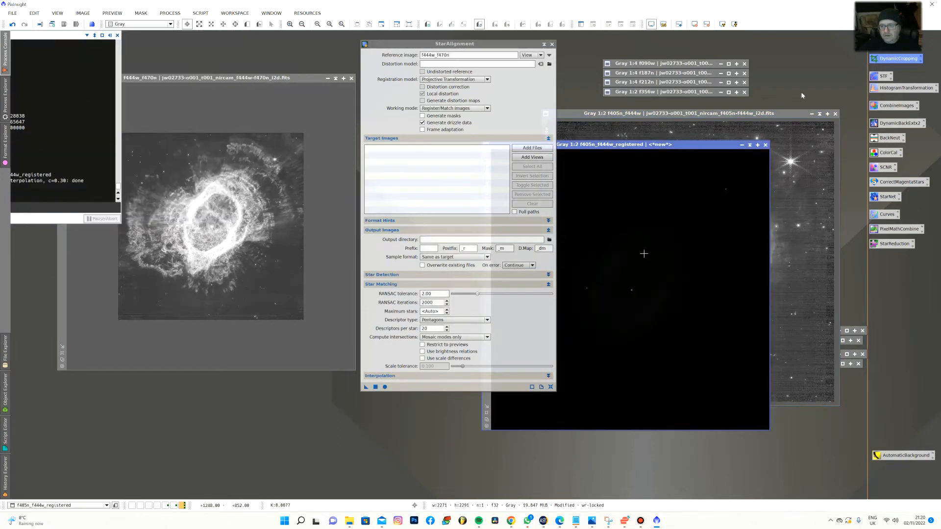
left_click(820, 115)
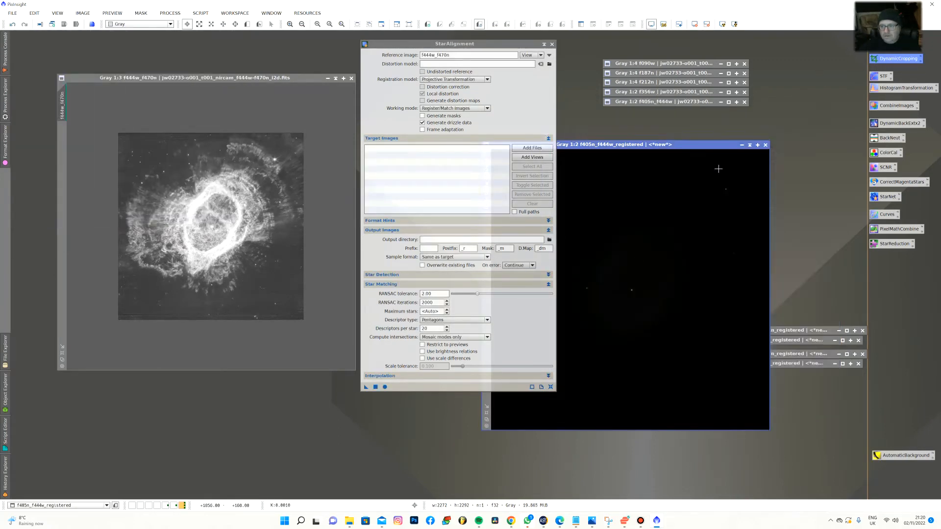
left_click(749, 146)
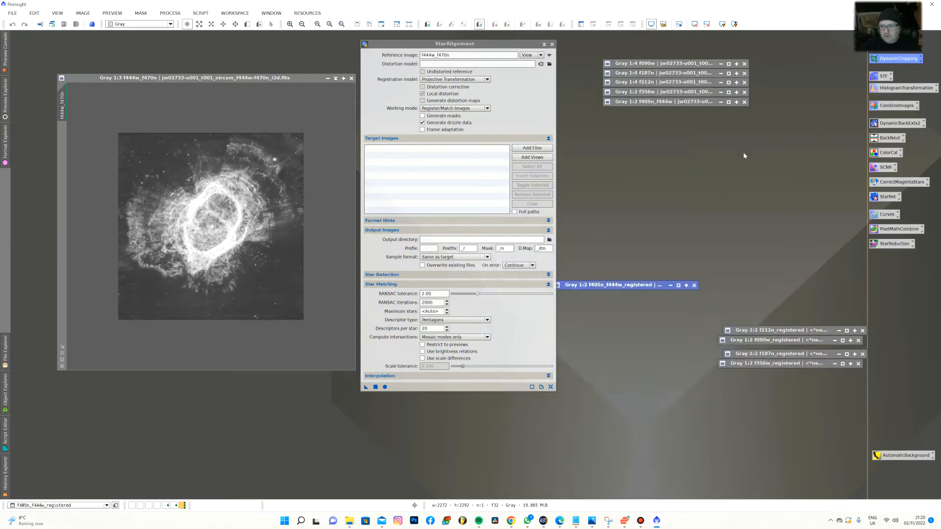
left_click_drag(624, 286, 793, 375)
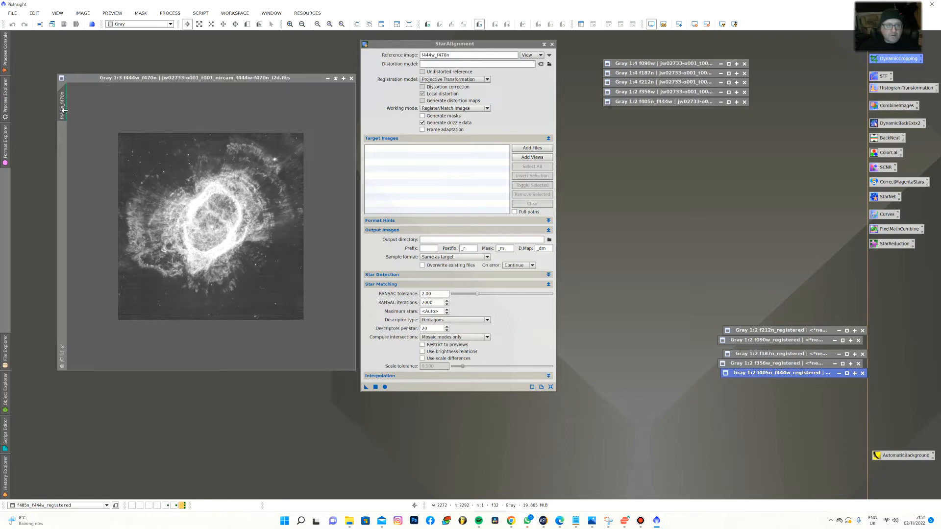
Duplicate the f444w_f470n reference image and place the clone beside the StarAlignment window
mouse_move(65, 115)
left_mouse_down()
mouse_move(328, 234)
mouse_move(691, 275)
left_mouse_up()
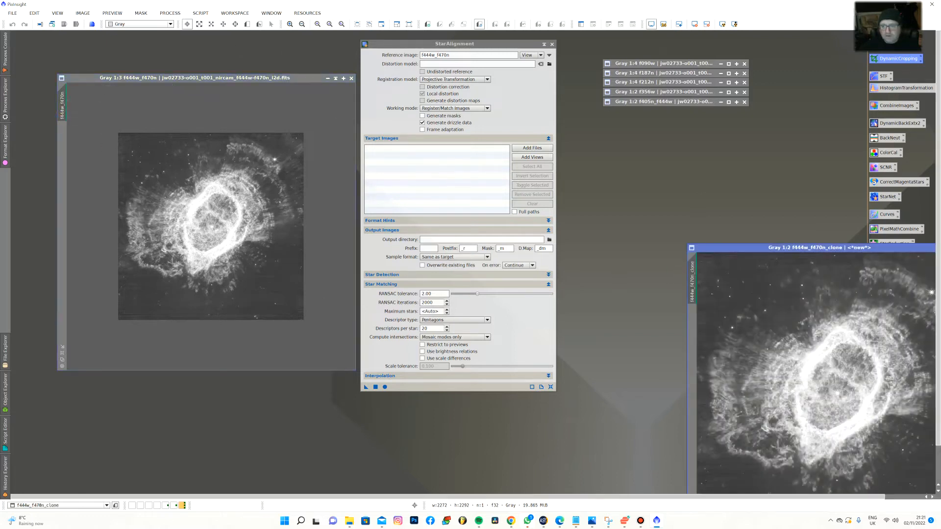
left_click_drag(732, 248, 576, 162)
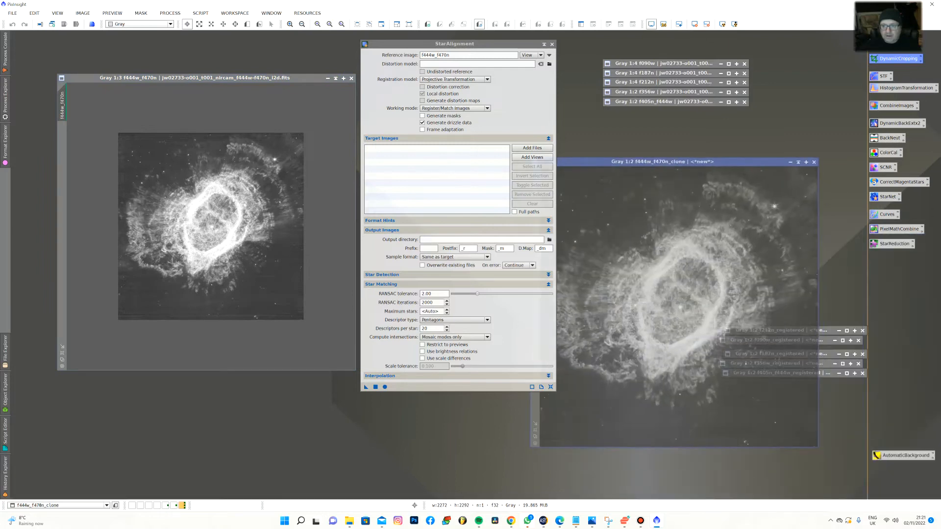
Close StarAlignment and rename the cloned reference image as f444w_f470n_registered
left_click(552, 44)
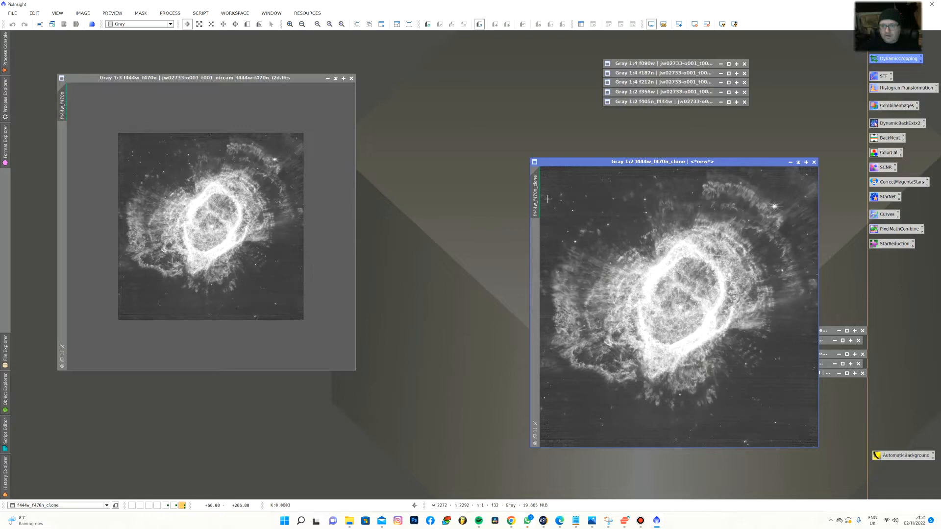
double_click(532, 201)
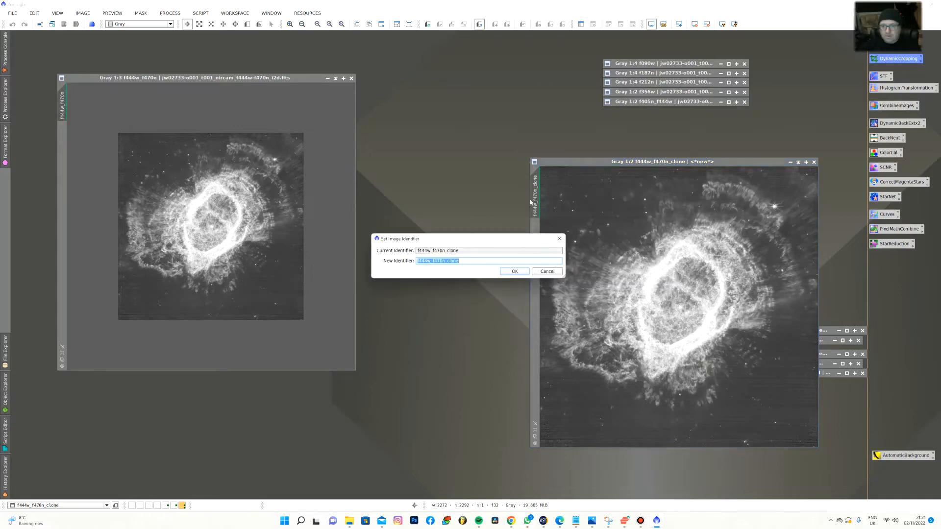
left_click_drag(448, 261, 509, 268)
type("regi")
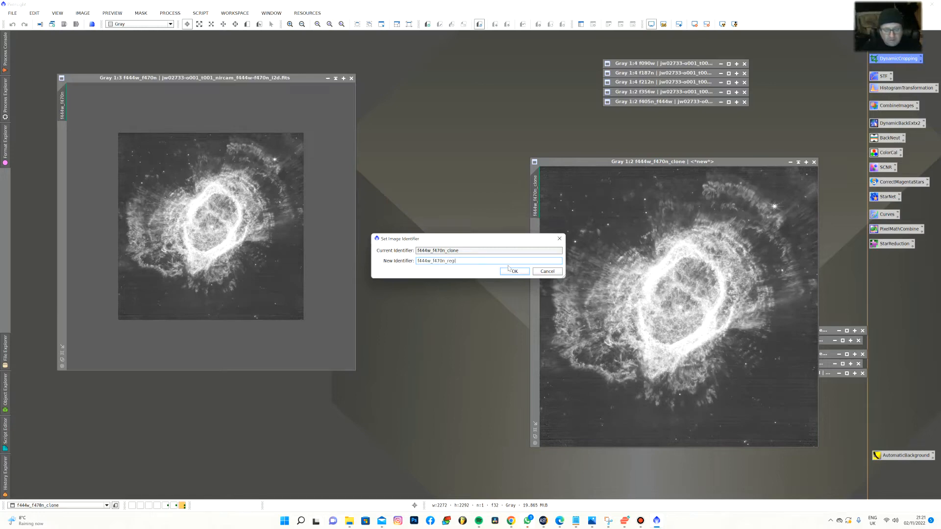
type("stered")
key("Return")
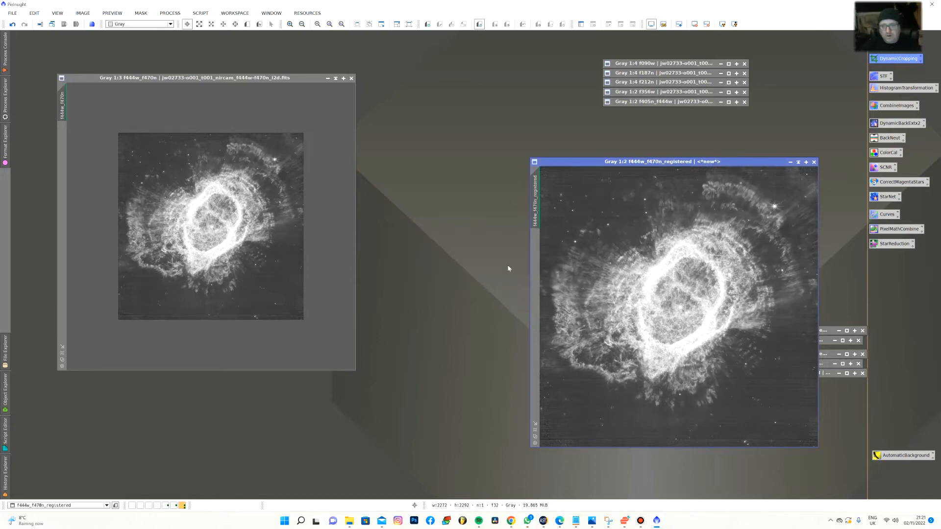
Park the collapsed f444w_f470n_registered below f405n_f444w_registered, and collapse the original f444w_f470n image
left_click(798, 162)
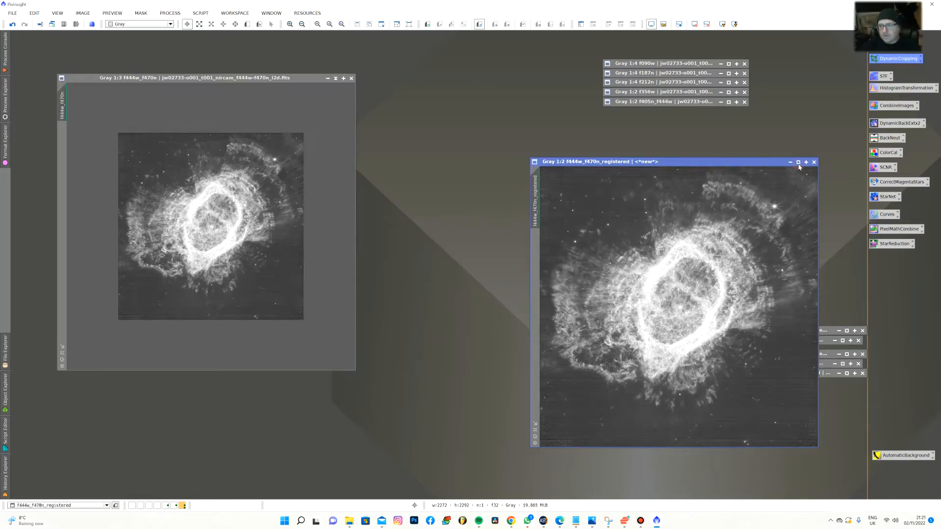
left_click_drag(623, 304, 750, 390)
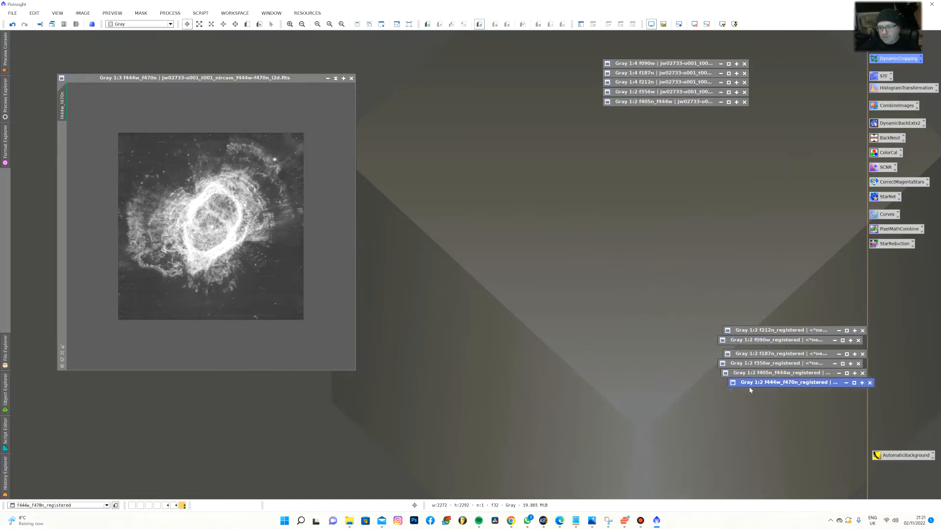
left_click(335, 78)
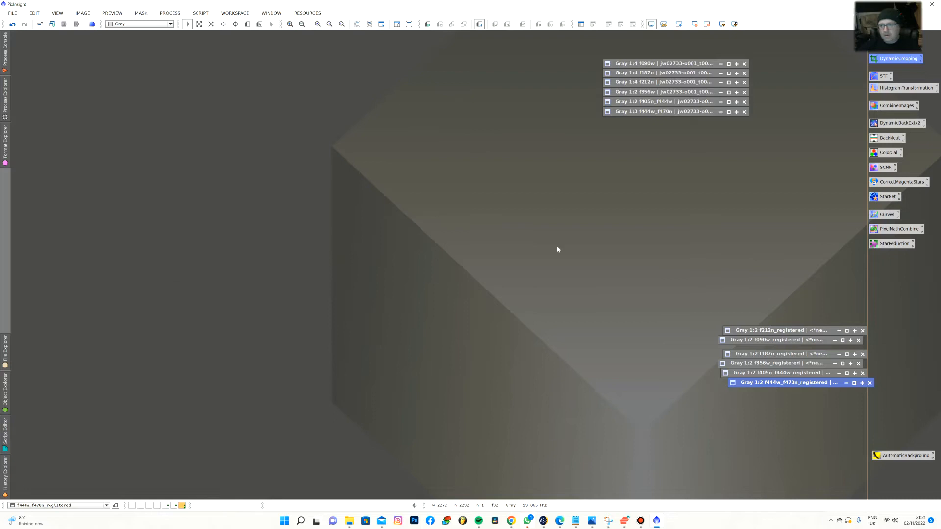
Expand f090w_registered in the free workspace and load it into HistogramTransformation with a real-time preview
left_click(791, 332)
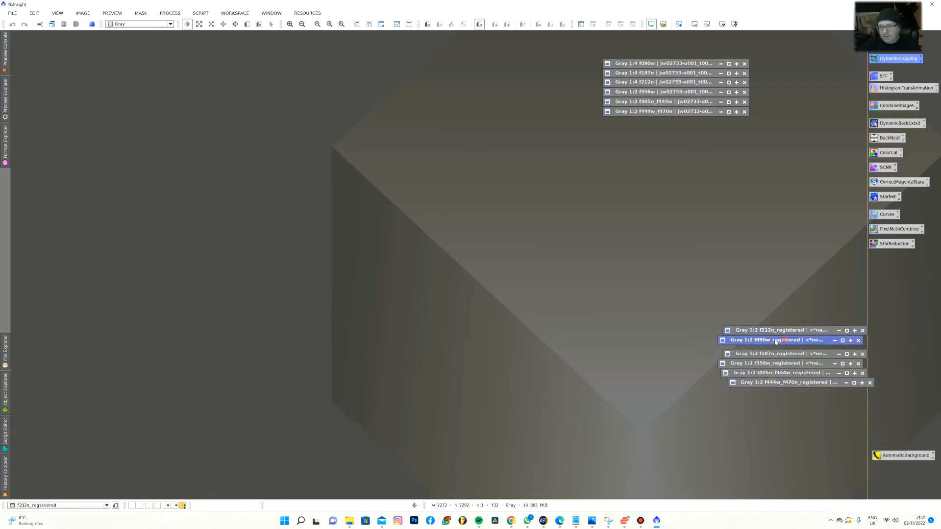
left_click_drag(779, 341, 500, 275)
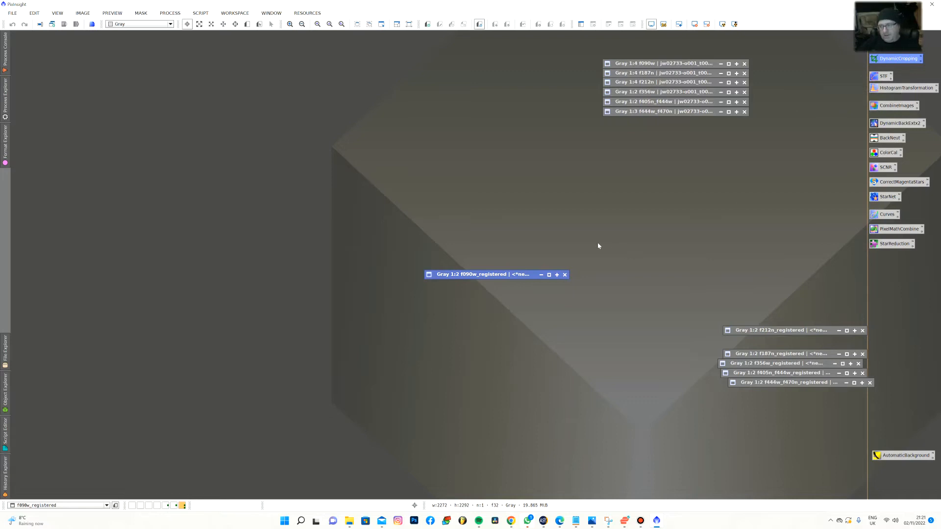
double_click(475, 275)
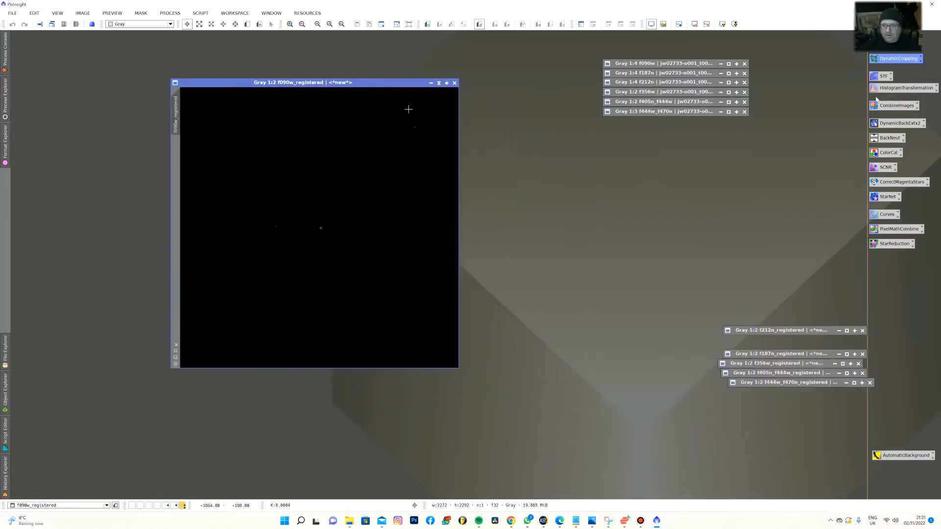
double_click(898, 88)
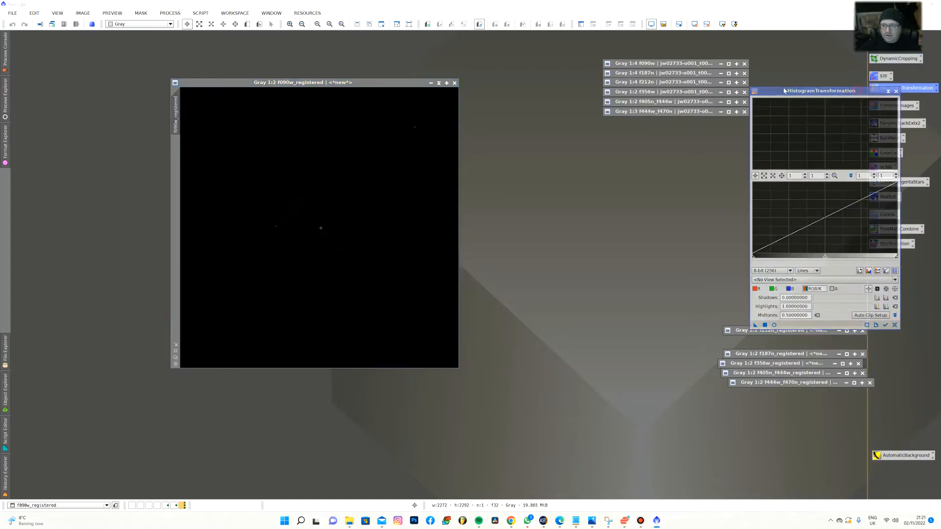
left_click_drag(853, 90, 651, 57)
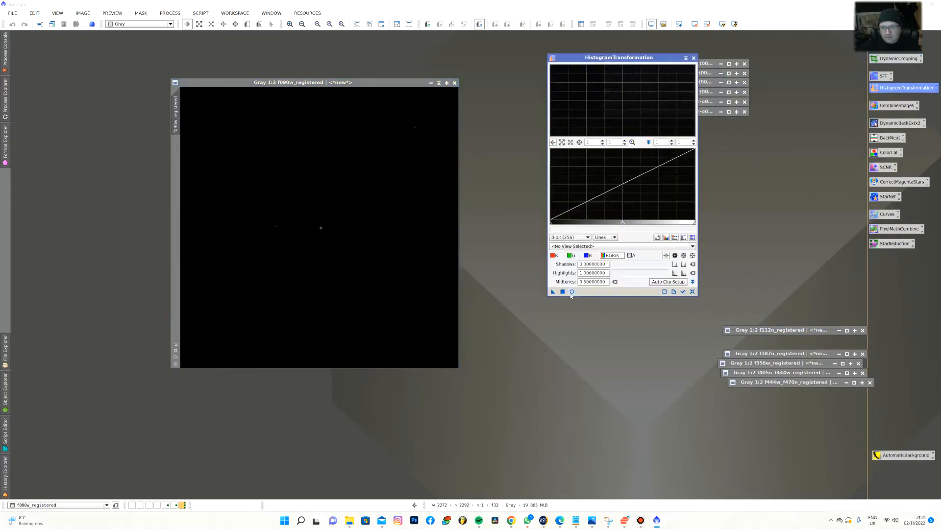
left_click(692, 246)
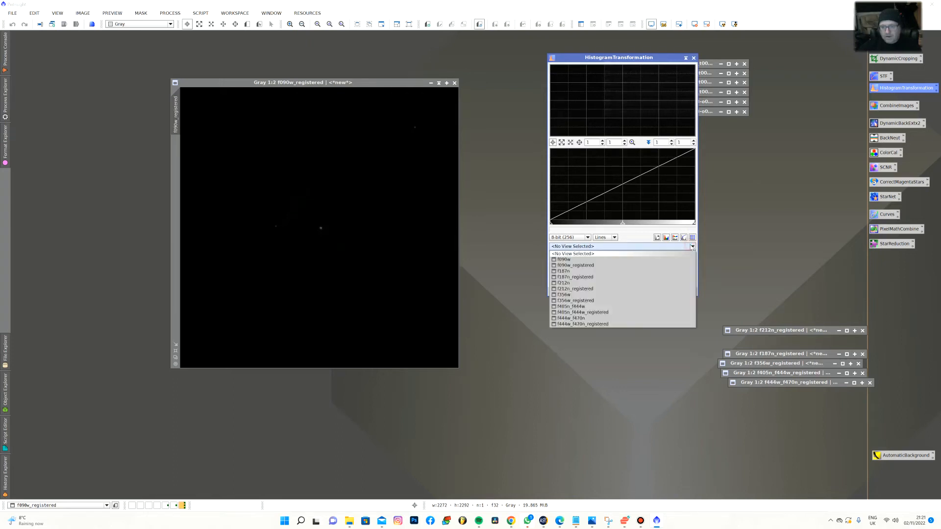
left_click(577, 265)
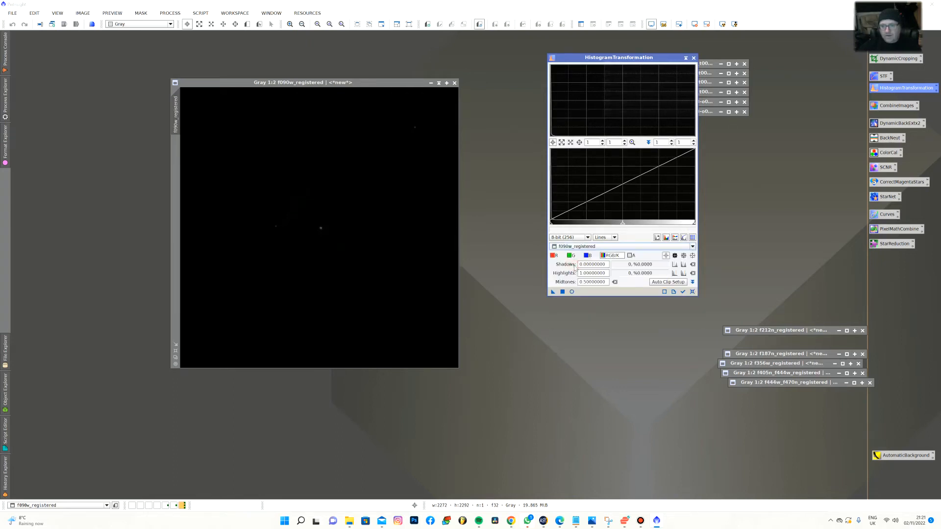
left_click(571, 292)
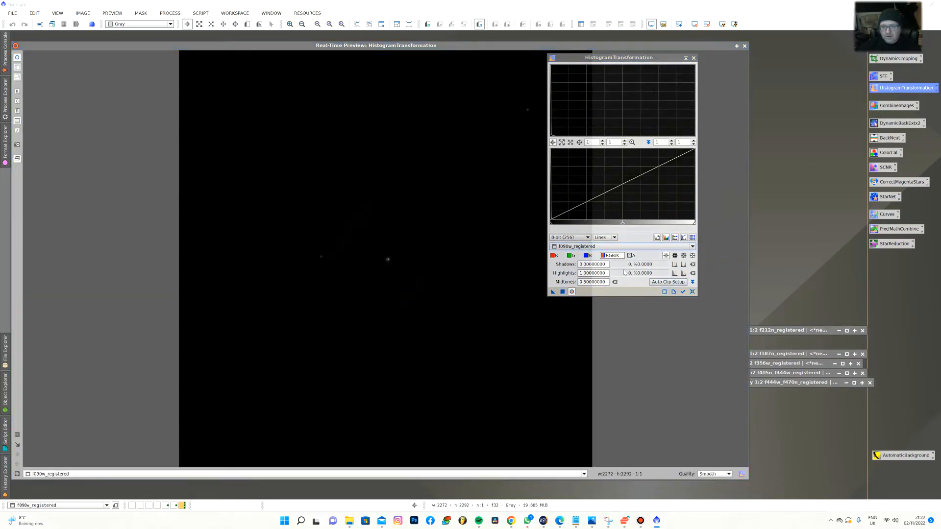
Stretch f090w_registered in two passes with midtones of about 0.0305 and 0.0355, resetting the histogram settings after each
left_click_drag(623, 224, 553, 227)
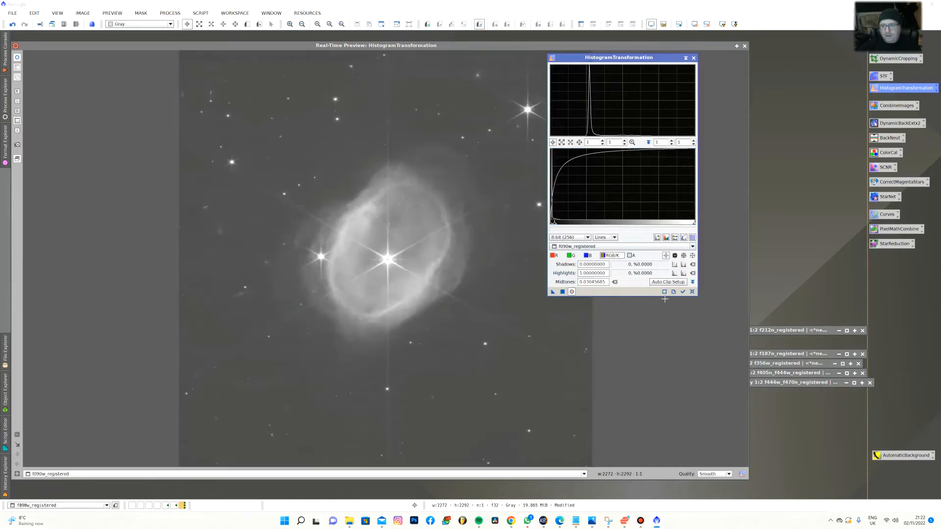
left_click(691, 292)
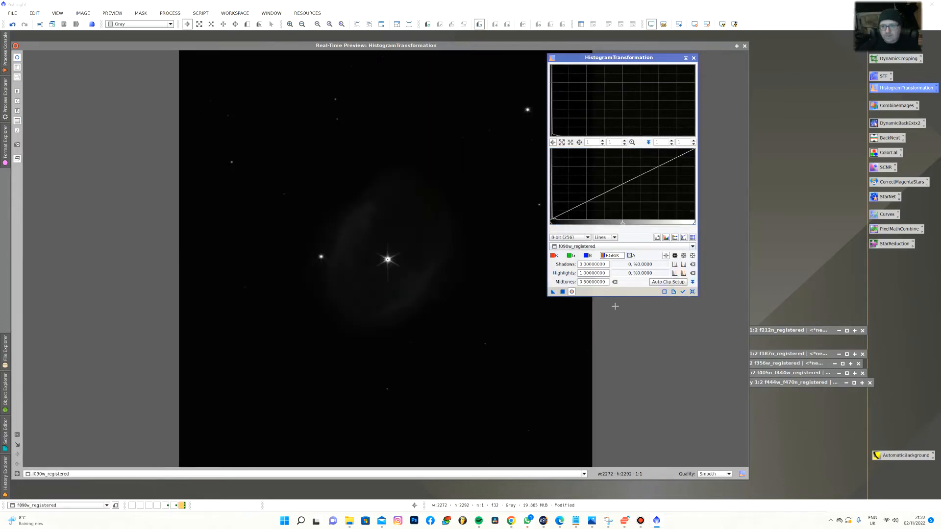
left_click_drag(622, 224, 553, 226)
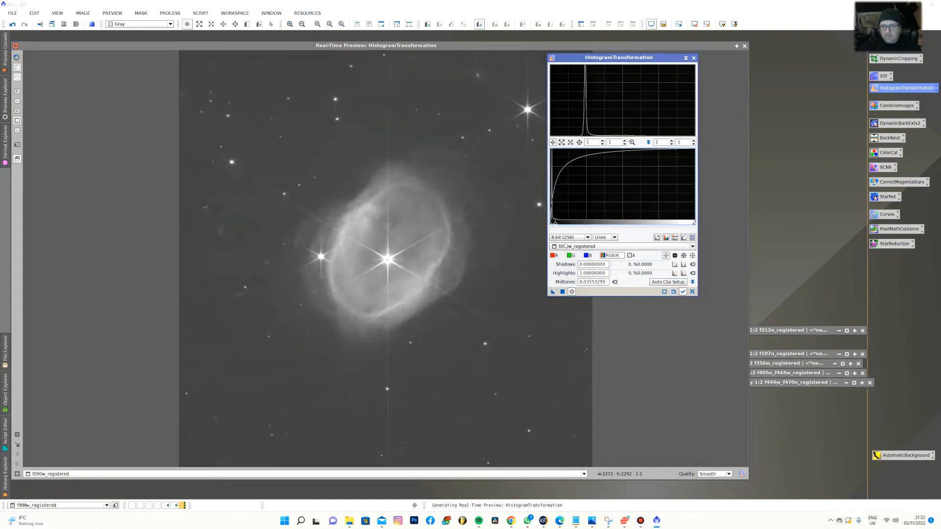
left_click(562, 291)
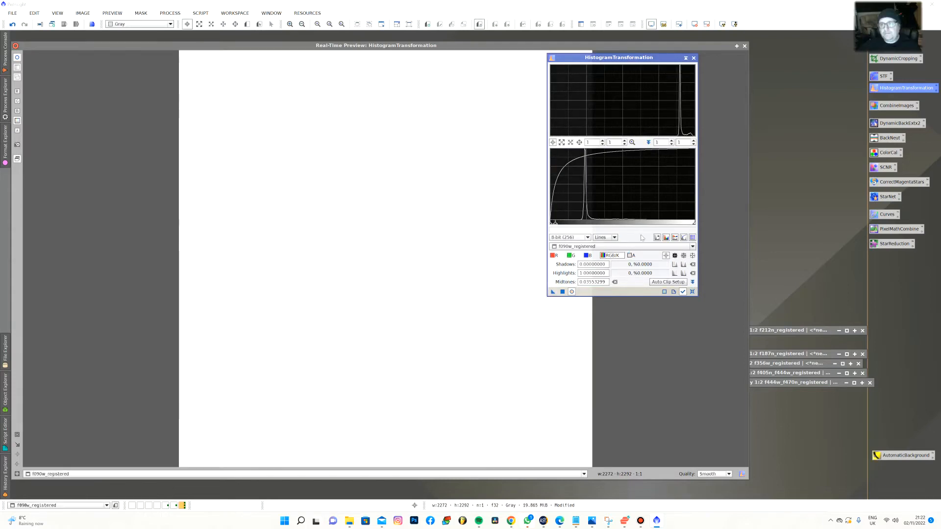
left_click(692, 292)
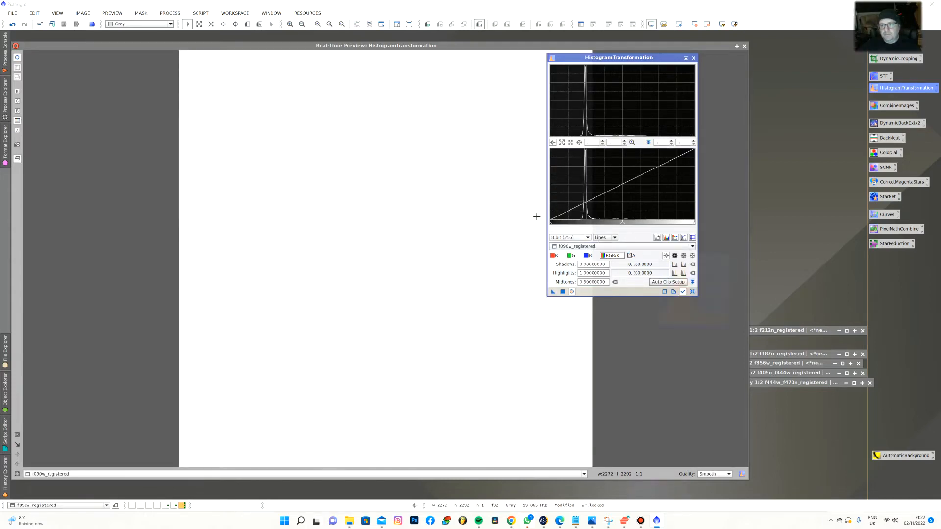
Apply shadows of about 0.196 and midtones of about 0.261 to f090w_registered, then reset and close HistogramTransformation and its preview
left_click_drag(550, 224, 578, 226)
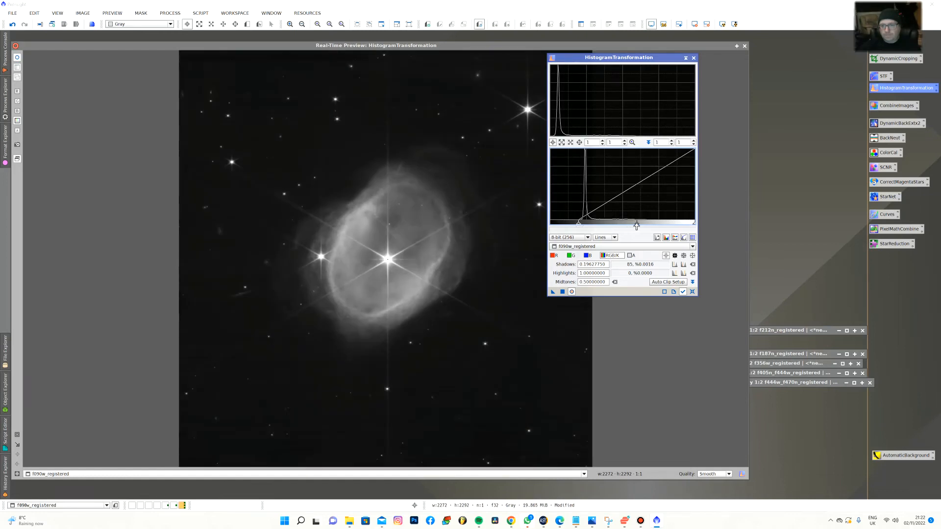
left_click_drag(636, 226, 609, 227)
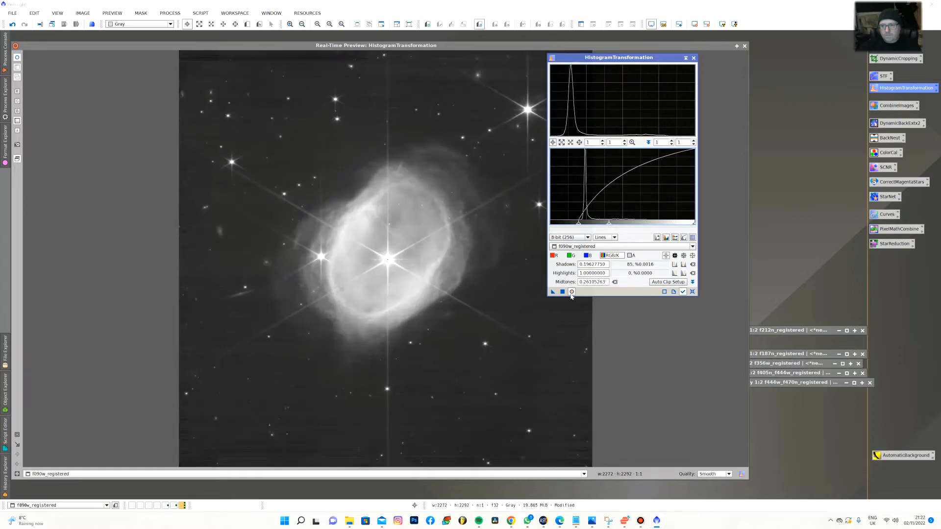
left_click(562, 292)
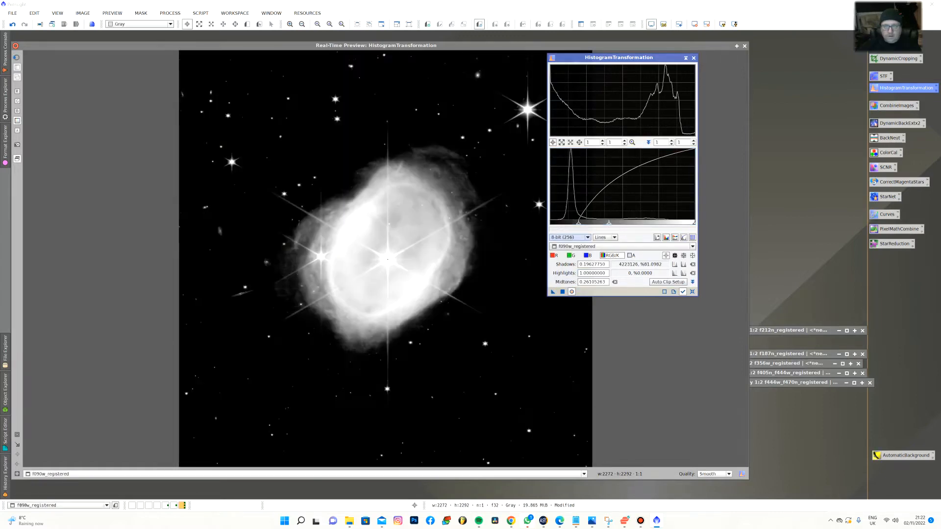
left_click(692, 292)
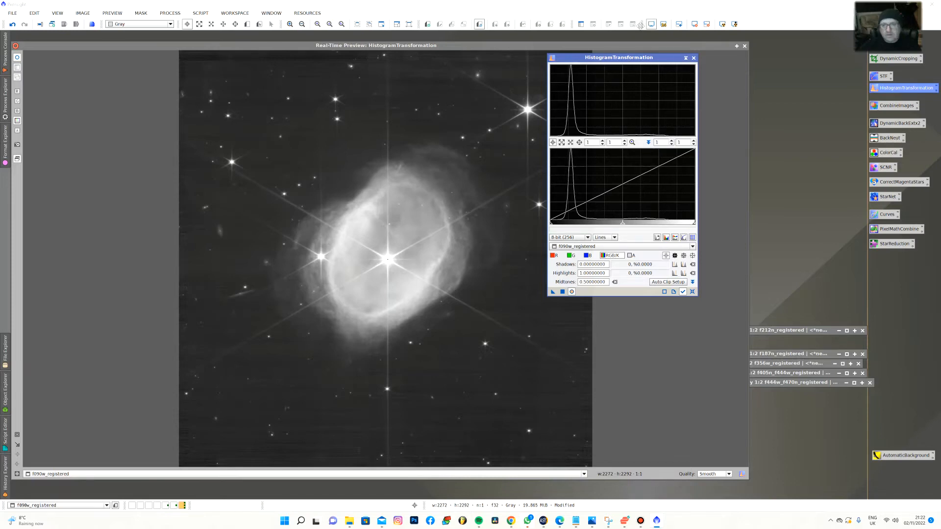
left_click(694, 59)
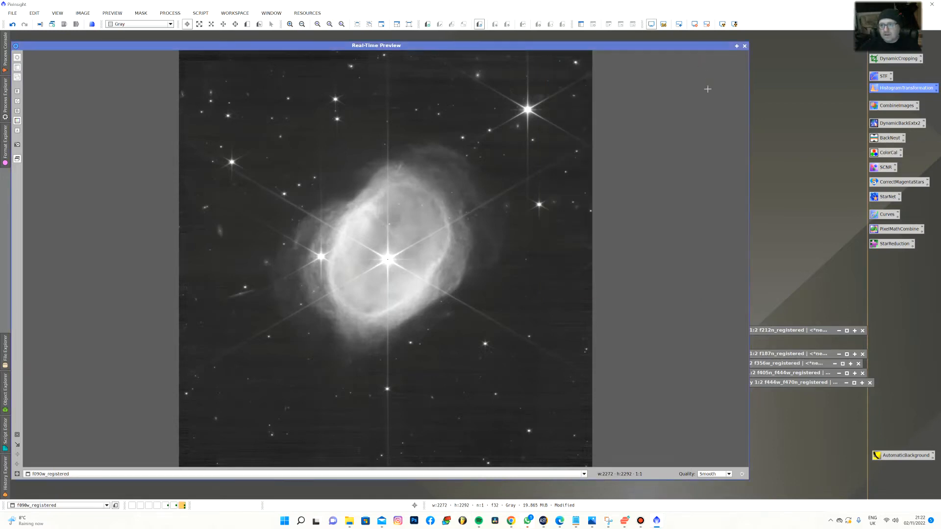
left_click(745, 46)
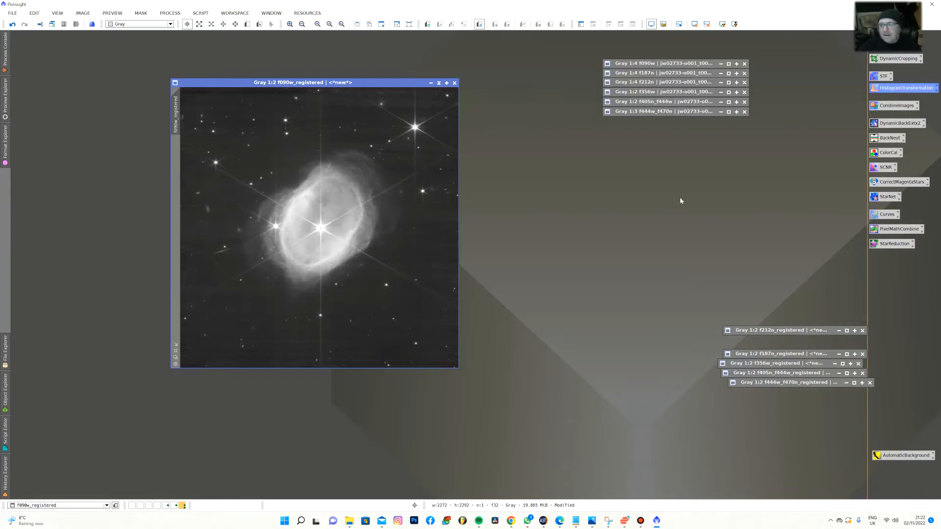
double_click(903, 90)
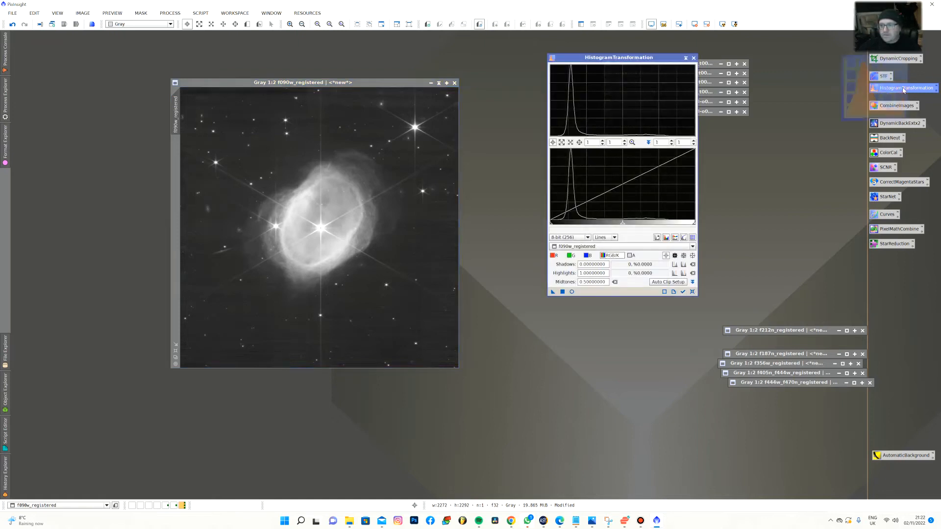
left_click(692, 248)
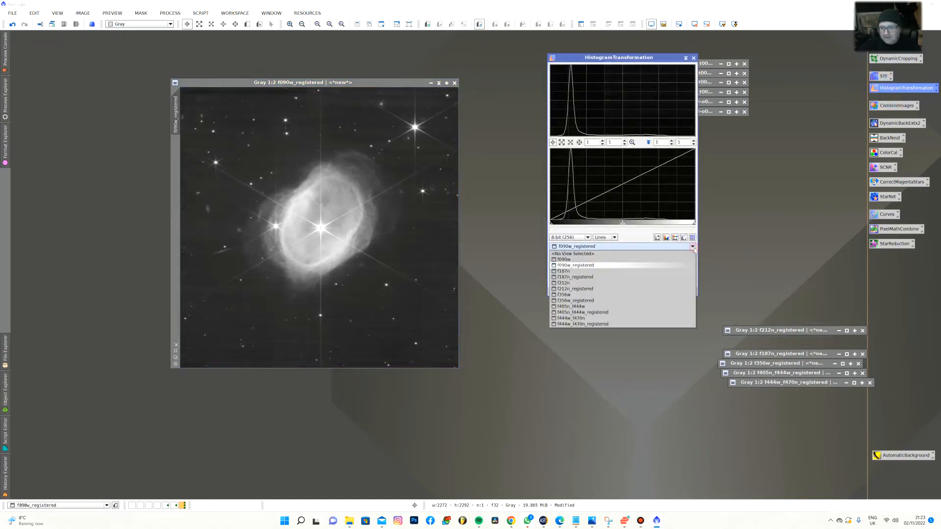
left_click(567, 278)
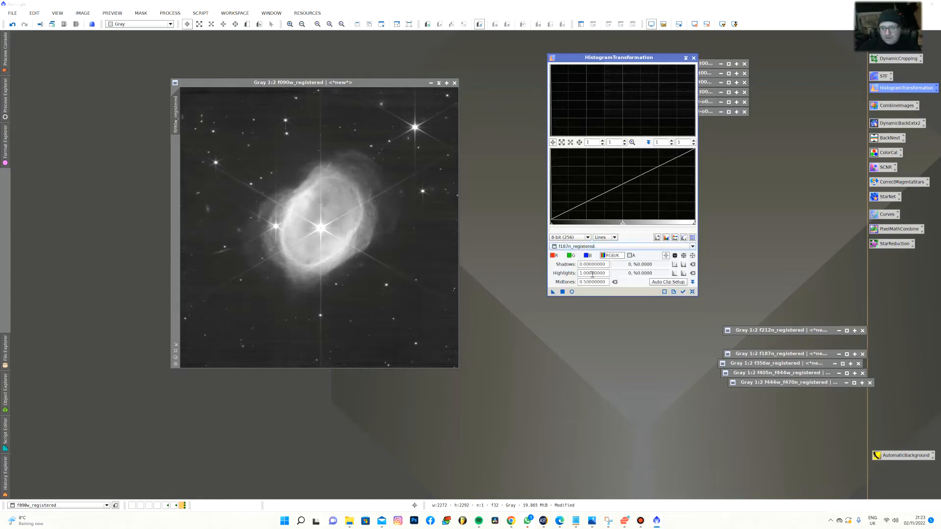
left_click(571, 292)
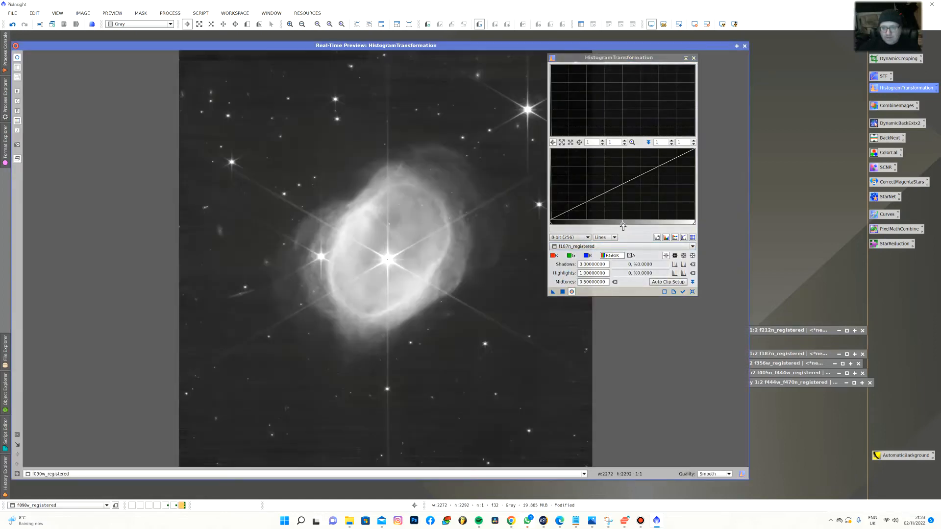
left_click_drag(623, 223, 619, 225)
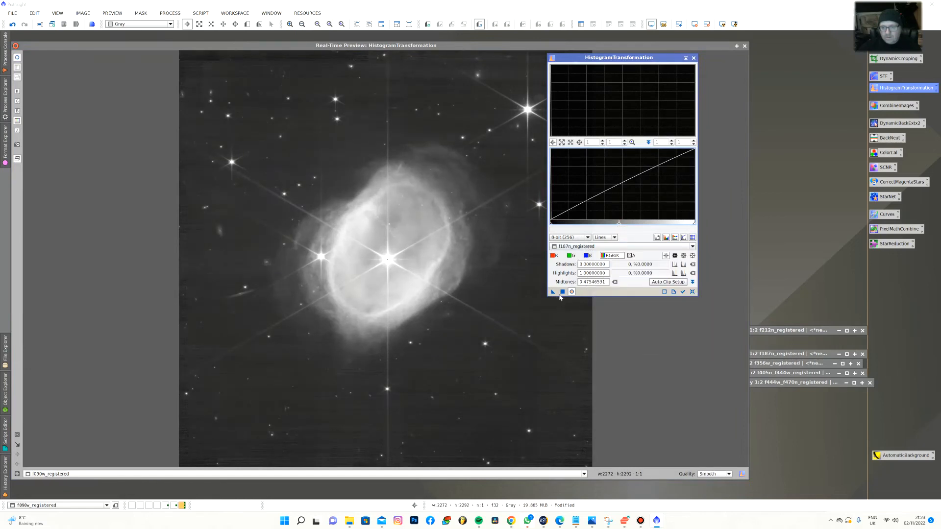
left_click(693, 292)
left_click(668, 246)
left_click(568, 288)
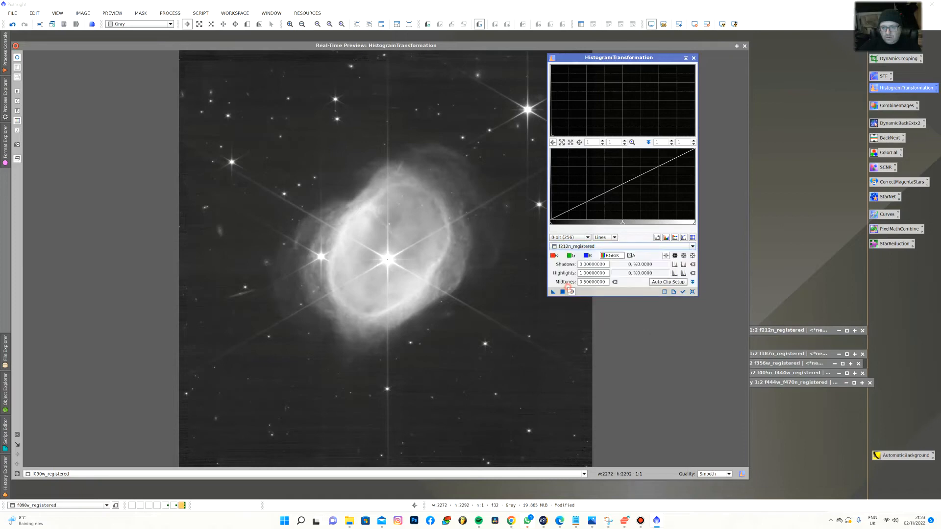
left_click(572, 292)
Park the collapsed f090w_registered in the workspace's upper-left corner and expand f212n_registered beside HistogramTransformation
left_click_drag(451, 274, 77, 63)
double_click(789, 330)
left_click_drag(373, 120, 303, 120)
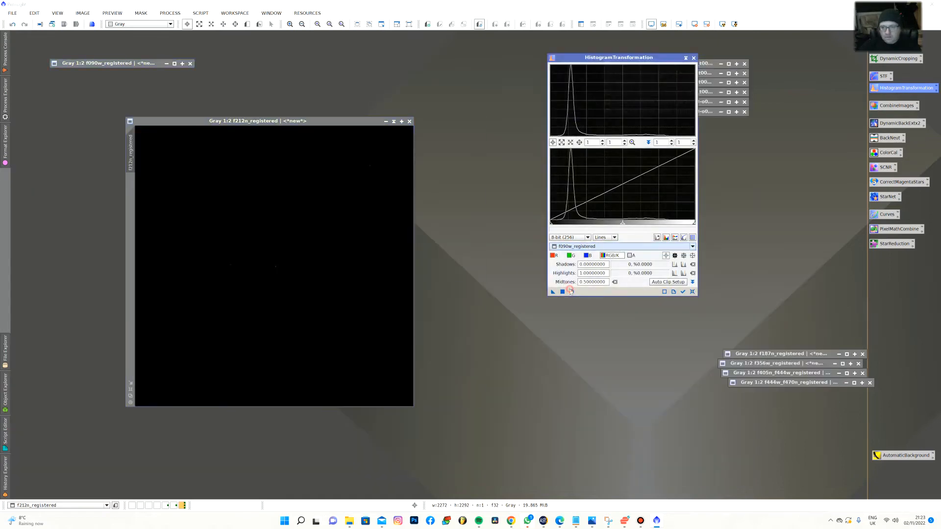
Make HistogramTransformation track the active view, apply a strong midtones stretch to f212n_registered, and close the process and preview
left_click(683, 292)
left_click(571, 292)
left_click_drag(622, 223, 556, 223)
left_click(562, 291)
left_click(691, 291)
left_click(693, 58)
left_click(744, 46)
Expand f187n_registered, stretch it in HistogramTransformation with midtones of about 0.044, and collapse the image
double_click(789, 354)
double_click(892, 89)
left_click(571, 291)
left_click_drag(622, 223, 556, 223)
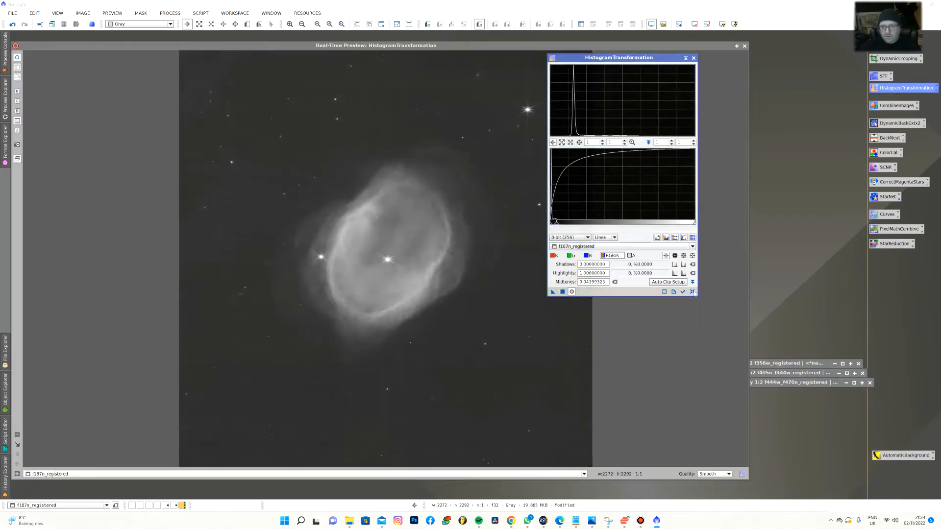
left_click(562, 291)
left_click(562, 291)
left_click(571, 291)
left_click(694, 58)
left_click(391, 122)
Expand f356w_registered, stretch it in HistogramTransformation with midtones of about 0.115, and park the collapsed image with the other stretched ones
double_click(789, 363)
double_click(906, 88)
left_click(571, 291)
left_click_drag(622, 223, 567, 223)
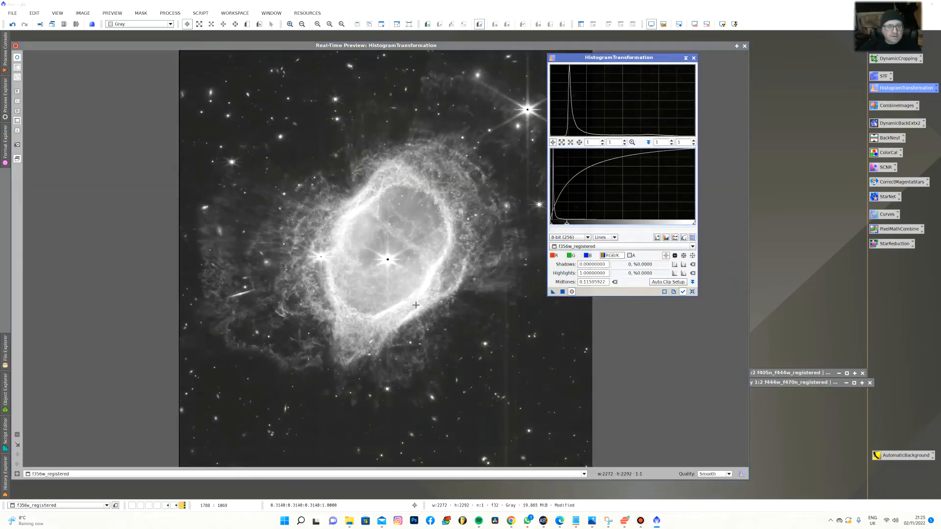
left_click(562, 292)
left_click(694, 58)
left_click_drag(779, 363, 113, 91)
Expand f405n_f444w_registered, apply a midtones stretch with HistogramTransformation using the real-time preview, and close the process
double_click(794, 373)
double_click(905, 88)
left_click(571, 292)
mouse_move(622, 222)
left_mouse_down()
mouse_move(554, 223)
mouse_move(611, 223)
left_mouse_up()
left_click(562, 291)
left_click(693, 58)
Stretch f444w_f470n_registered with HistogramTransformation, close the process, and park the collapsed image below the other stretched ones
double_click(794, 383)
double_click(905, 88)
left_click(571, 292)
left_click(562, 291)
left_click(693, 58)
double_click(391, 122)
mouse_move(791, 383)
left_mouse_down()
mouse_move(488, 322)
mouse_move(101, 131)
mouse_move(113, 112)
left_mouse_up()
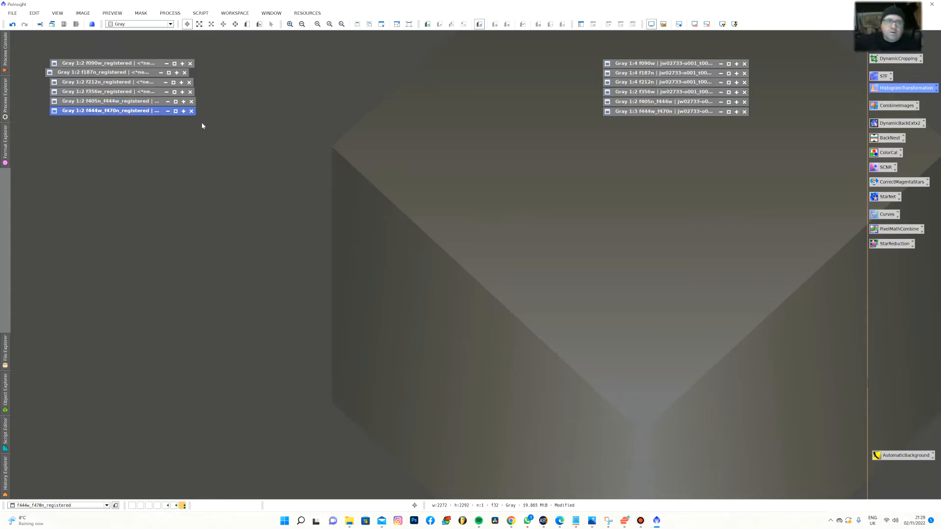
Expand f090w_registered, start saving it under a new file, and create and enter a "Processed" folder inside "MAST_2022-10-29T1723 Ring"
double_click(118, 64)
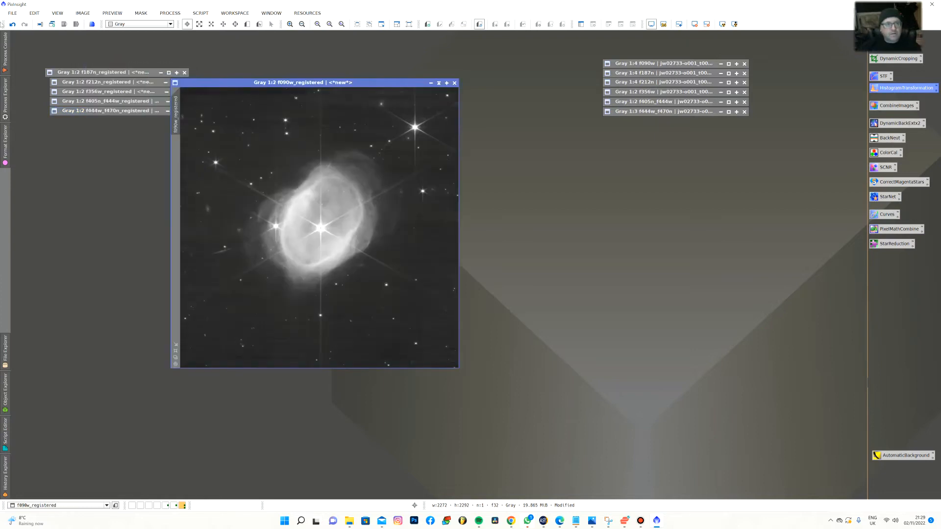
left_click(13, 12)
left_click(30, 86)
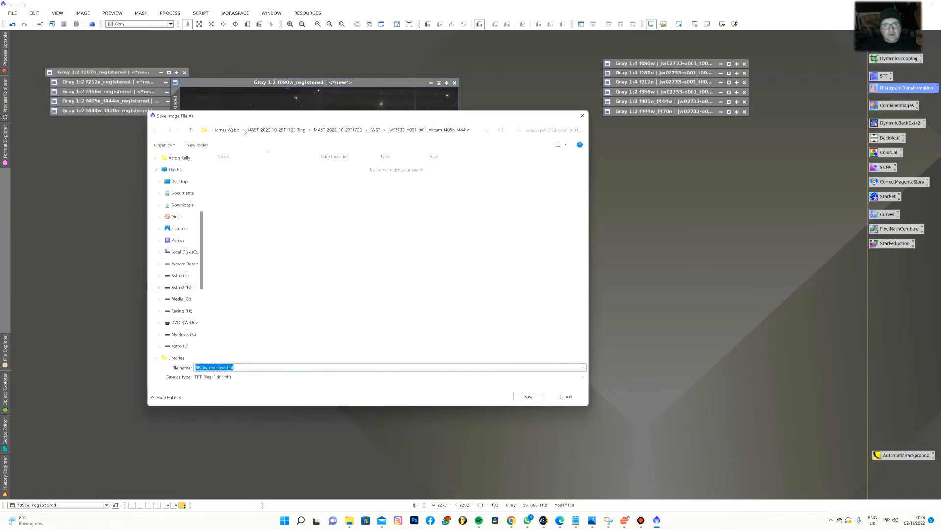
left_click(231, 131)
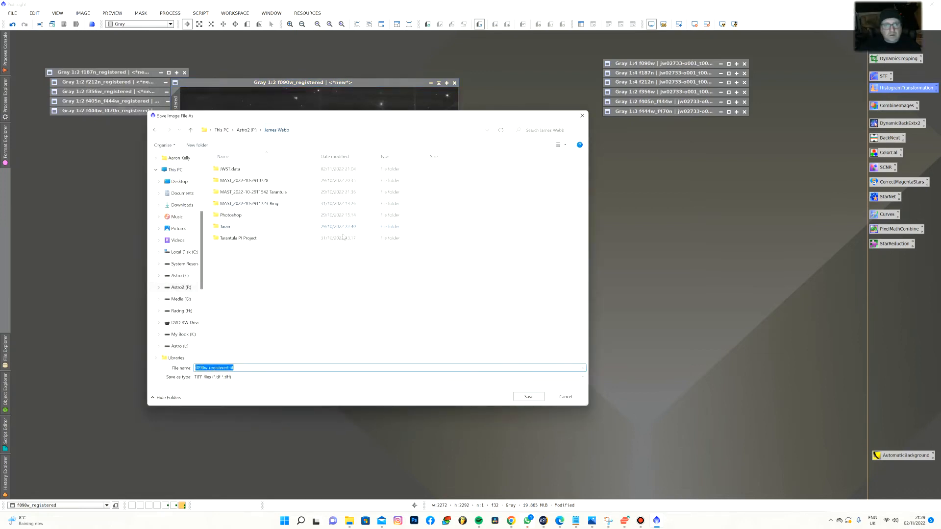
double_click(248, 204)
left_click(197, 145)
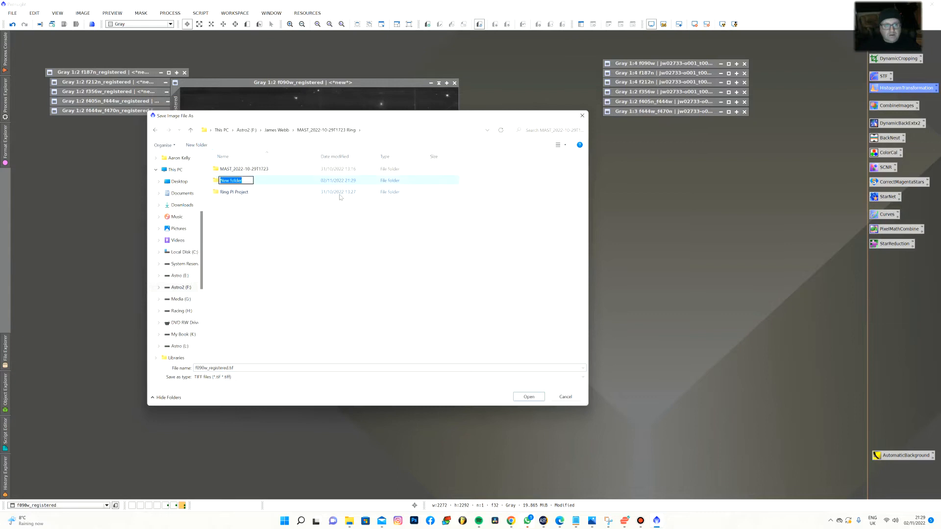
type("Processed")
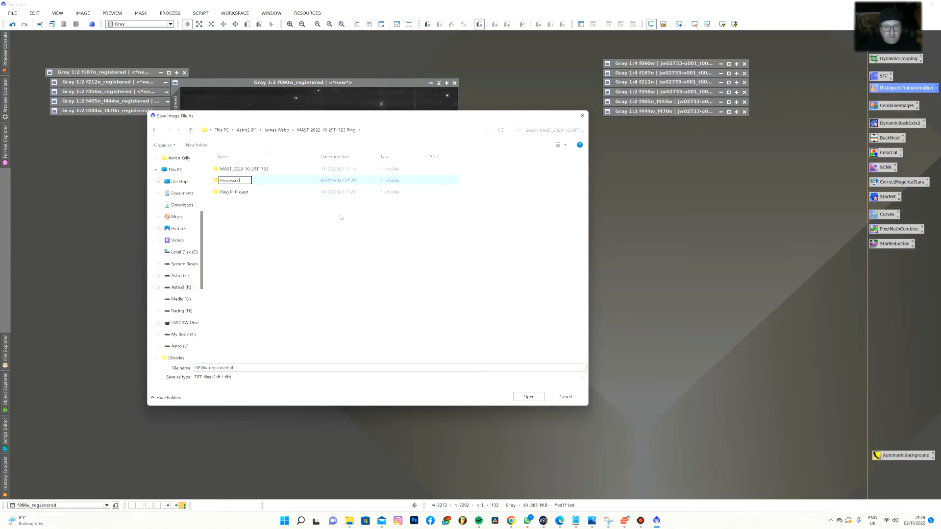
key("Return")
key("Return")
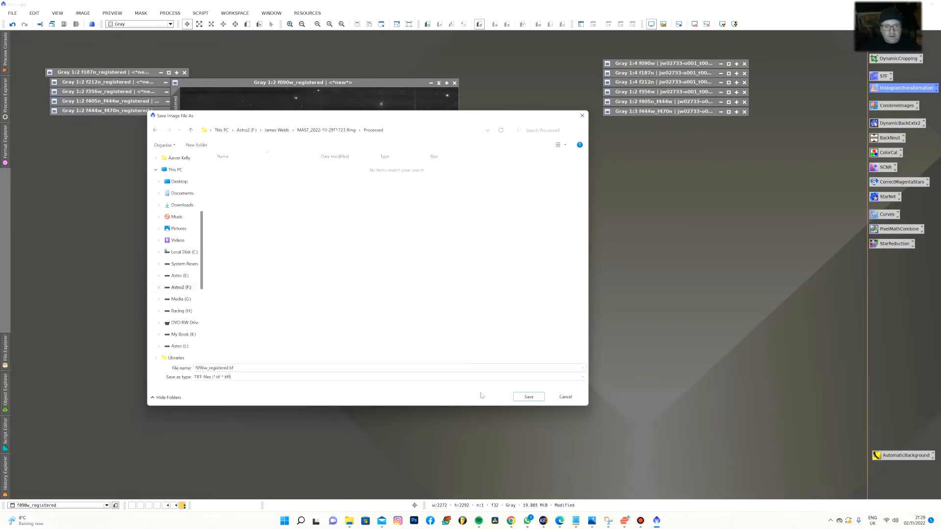
Save f090w_registered.tif as an uncompressed 16-bit unsigned integer TIFF and collapse the image
left_click(538, 399)
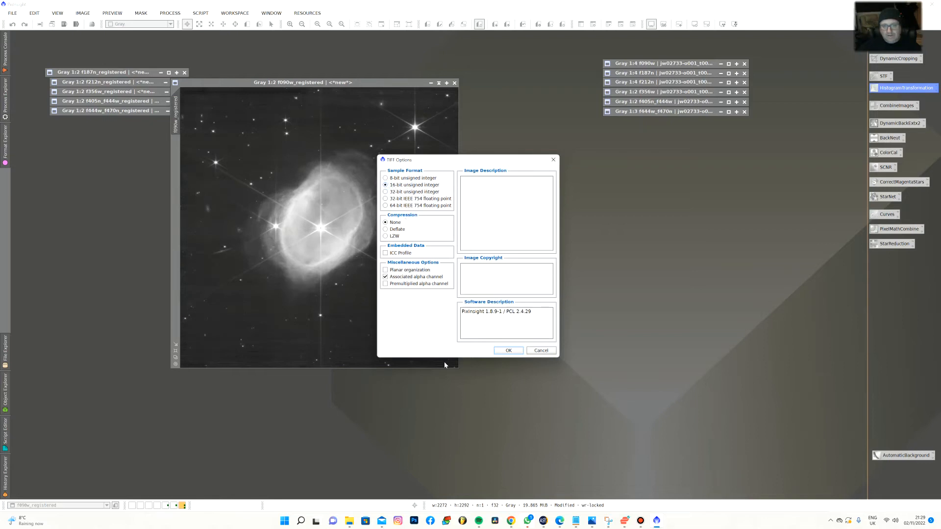
left_click(508, 350)
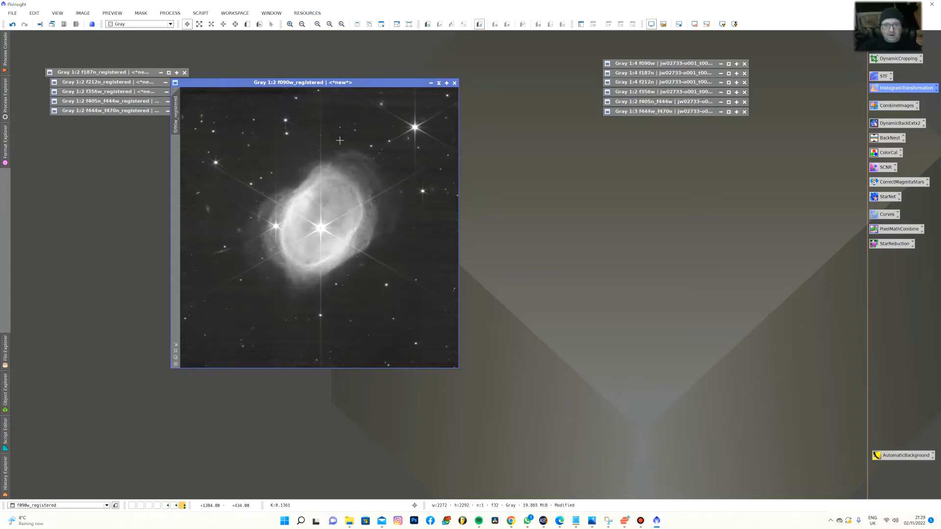
left_click(438, 83)
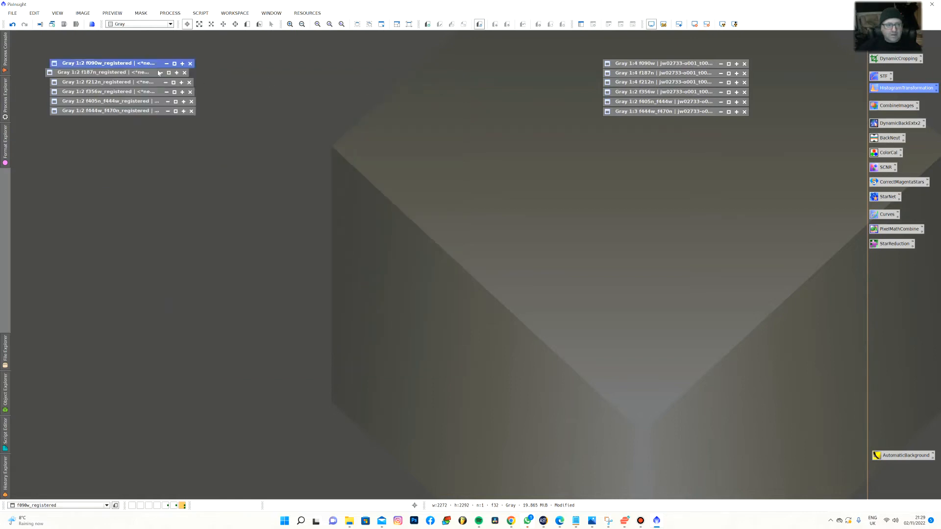
Save f187n_registered as a 16-bit unsigned integer TIFF in the Processed folder, collapse it, and expand f212n_registered
double_click(95, 73)
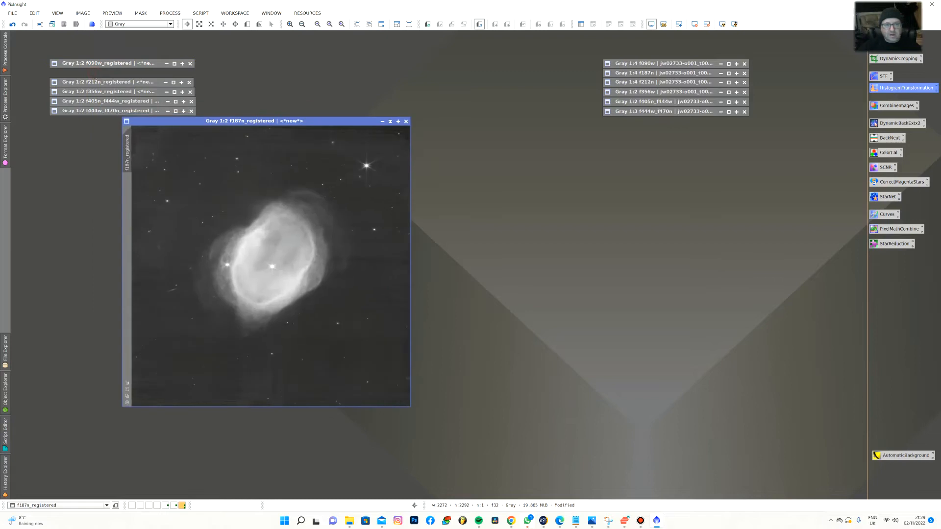
left_click(6, 13)
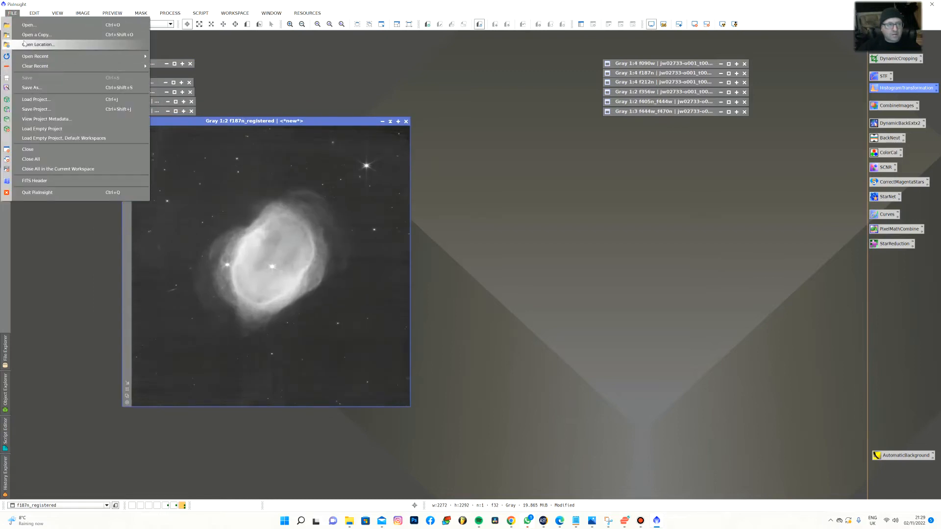
left_click(24, 88)
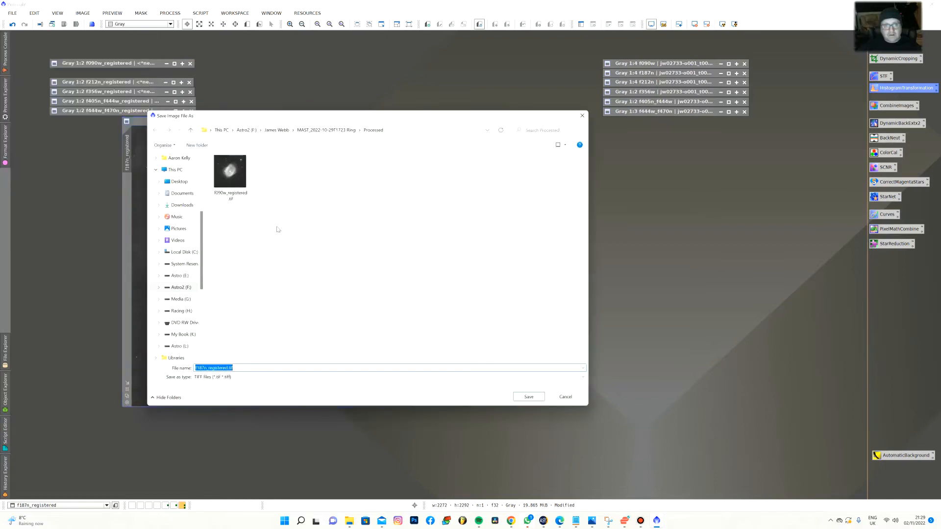
left_click(526, 396)
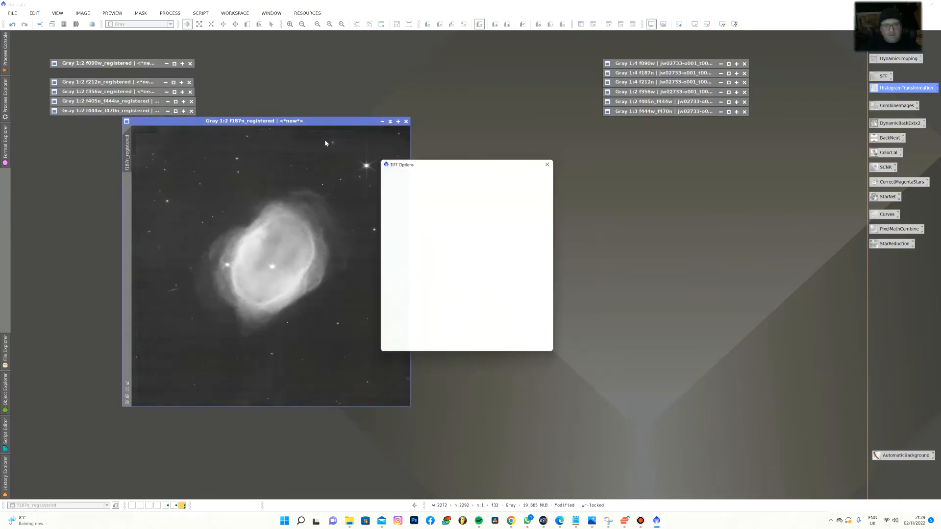
left_click(399, 186)
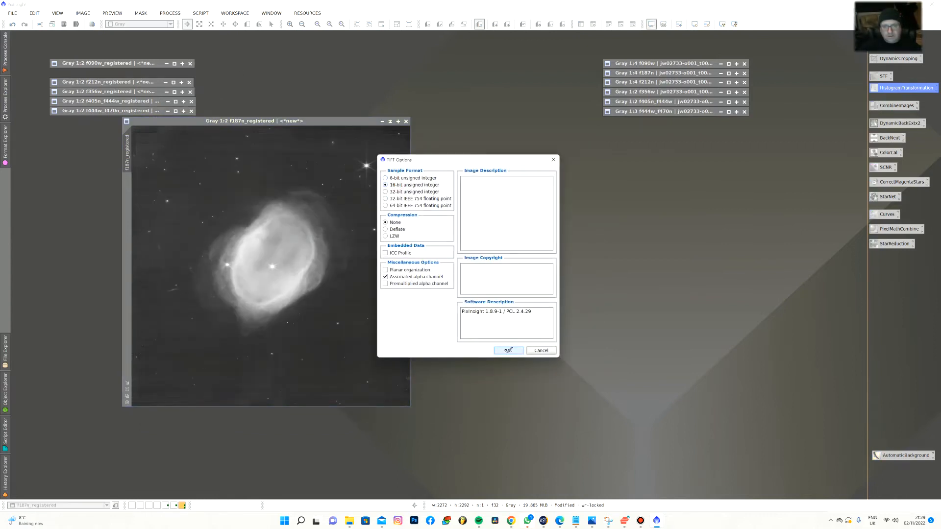
left_click(508, 350)
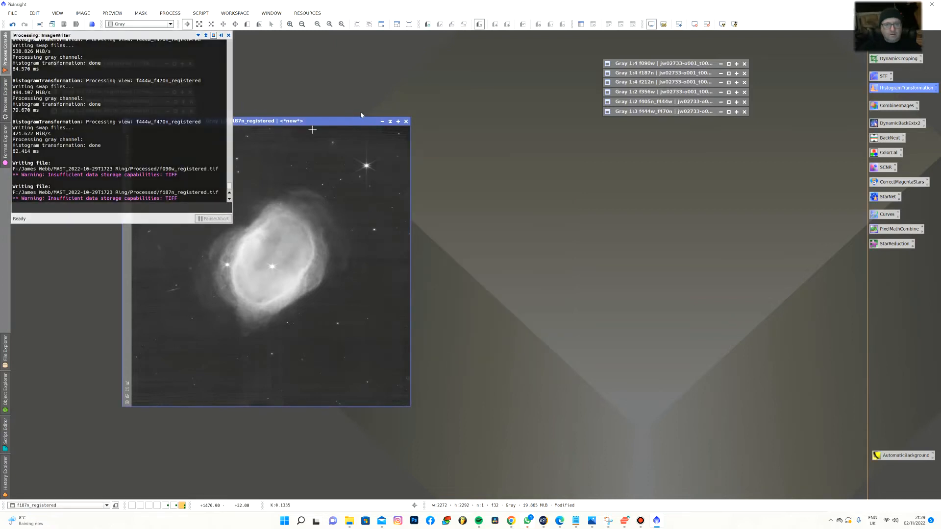
left_click(382, 121)
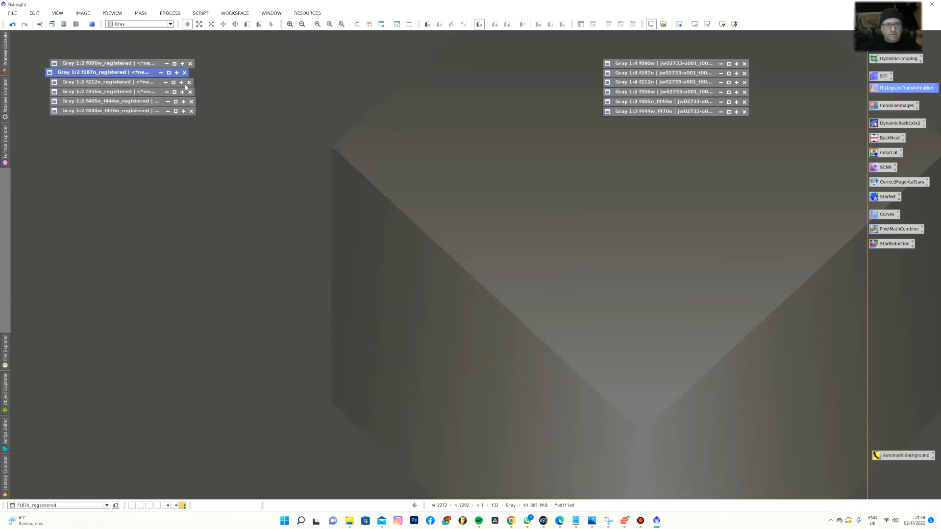
double_click(114, 86)
left_click(12, 13)
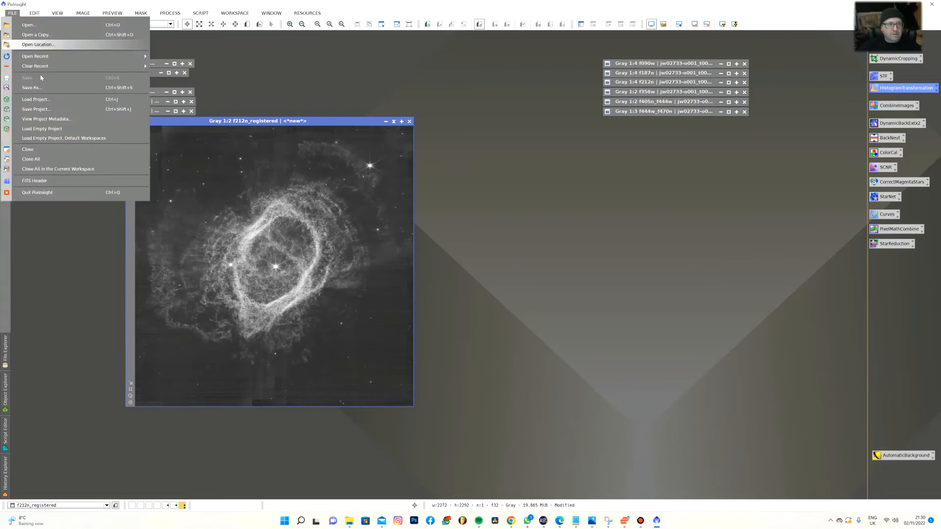
left_click(32, 87)
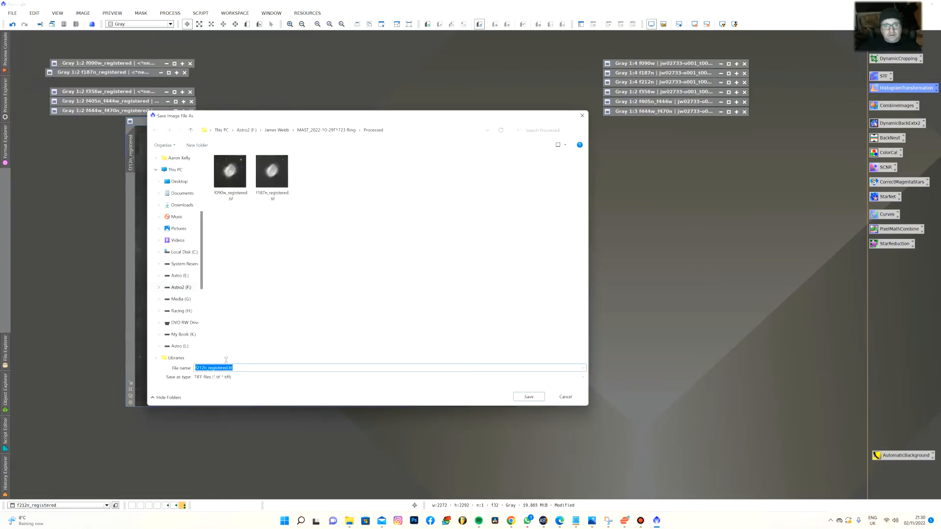
left_click(568, 396)
left_click(14, 14)
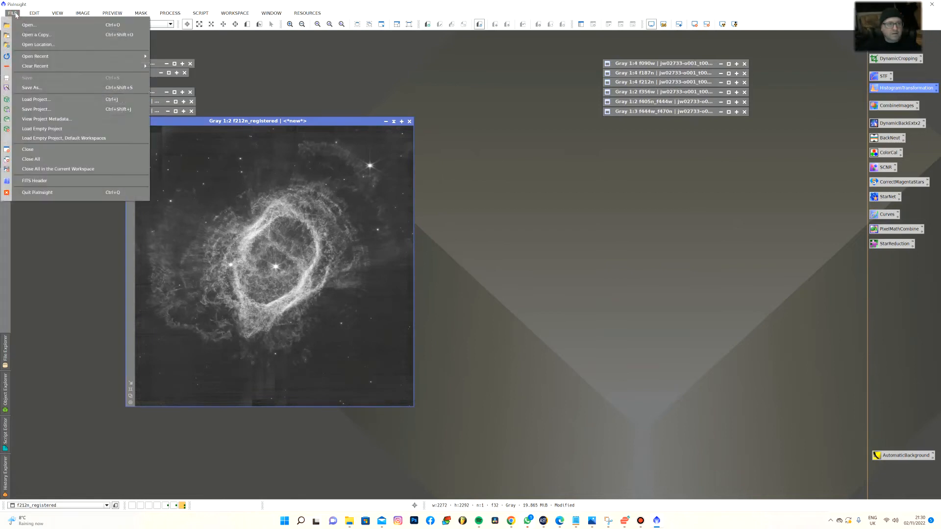
left_click(31, 87)
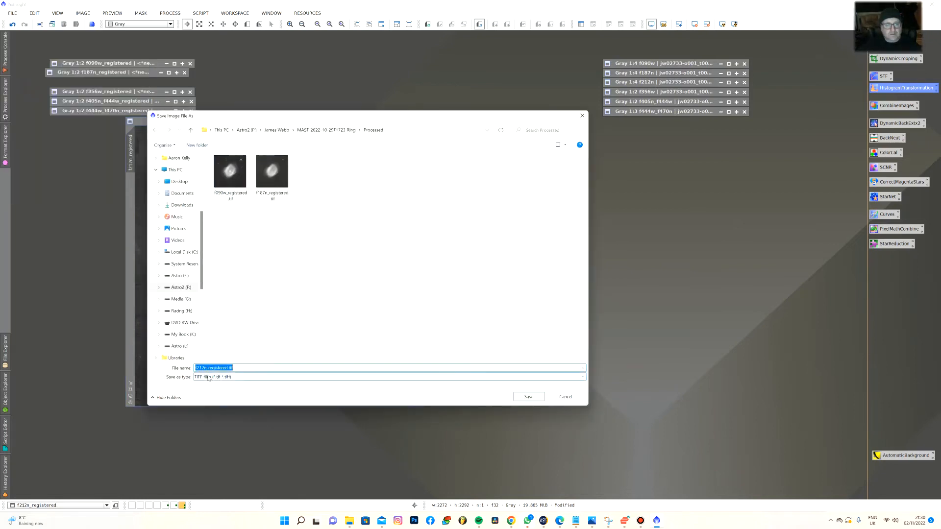
left_click(541, 398)
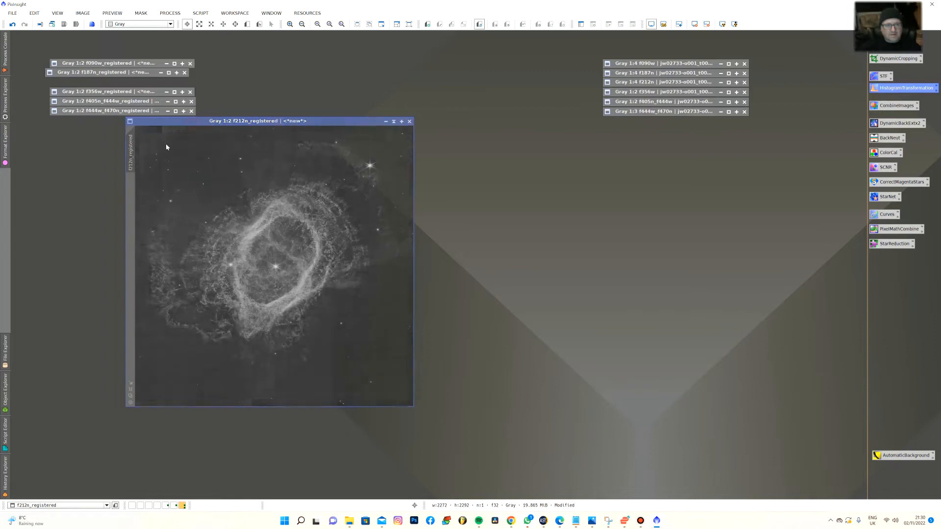
Move the f212n_registered window lower, save it as a 16-bit unsigned integer TIFF in the Processed folder, and collapse it
left_click_drag(174, 123, 121, 161)
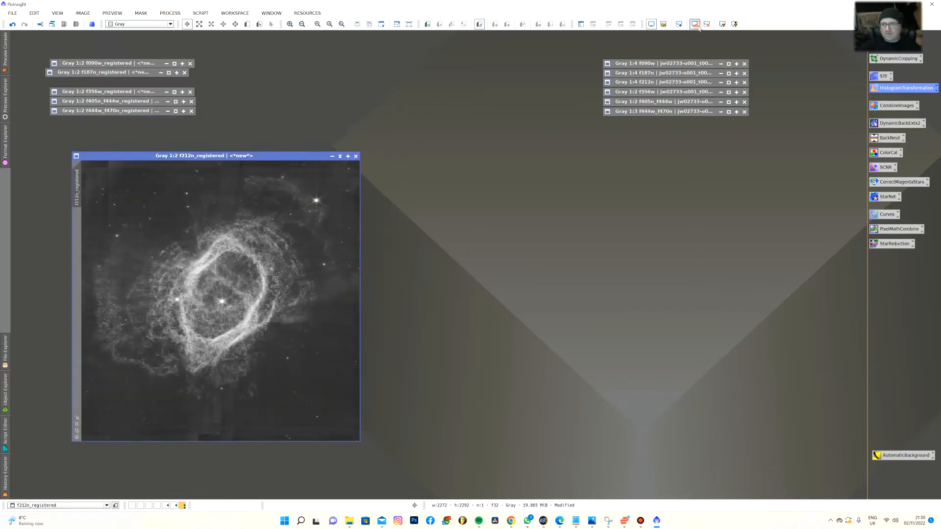
left_click(11, 13)
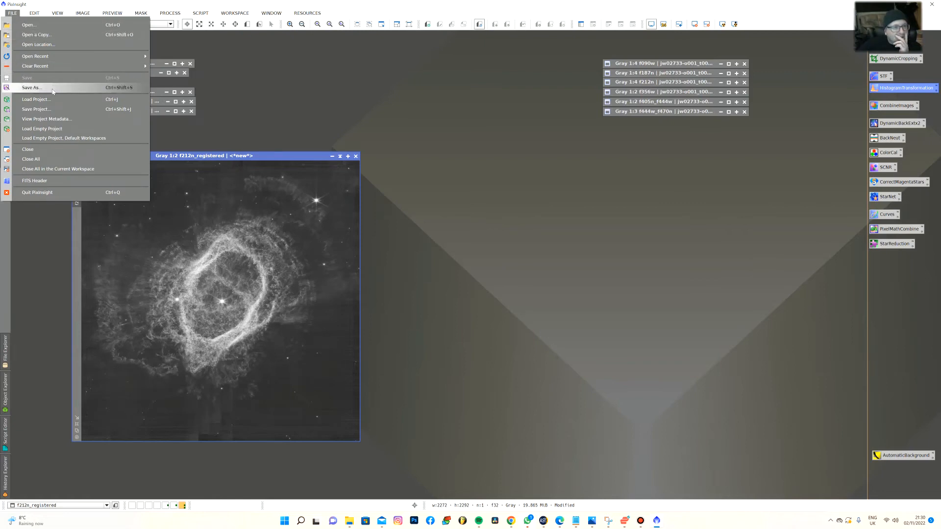
left_click(53, 90)
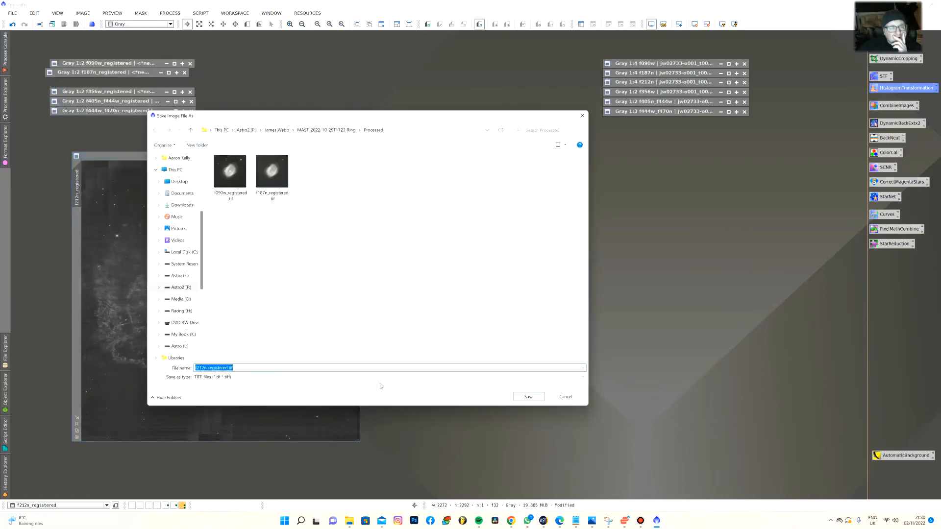
left_click(529, 396)
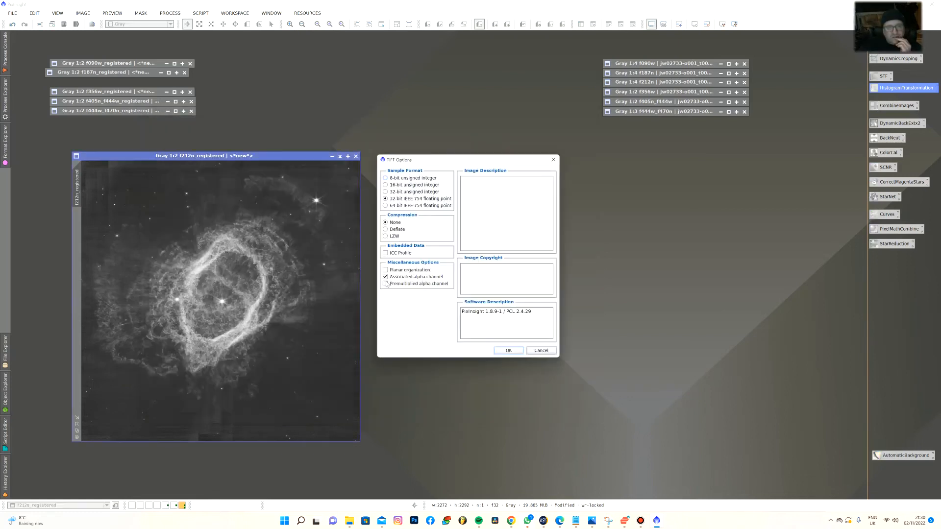
left_click(386, 184)
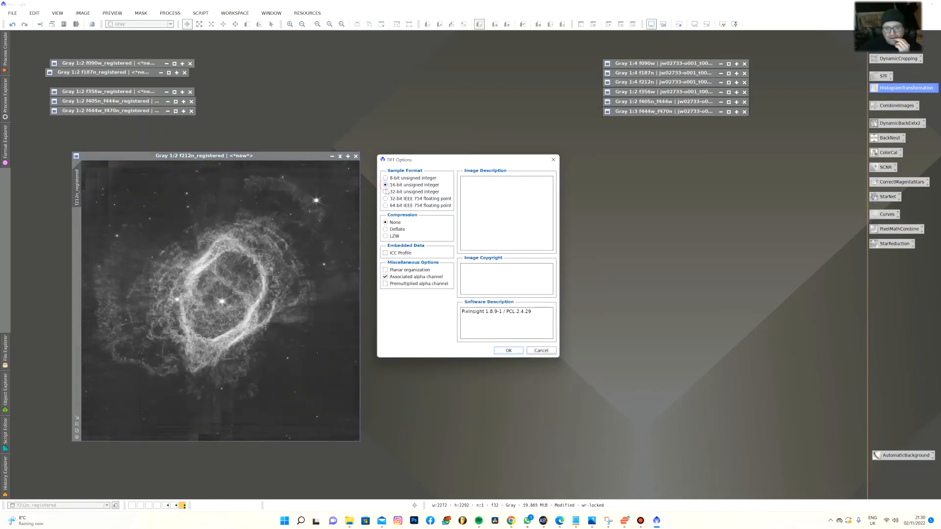
left_click(507, 349)
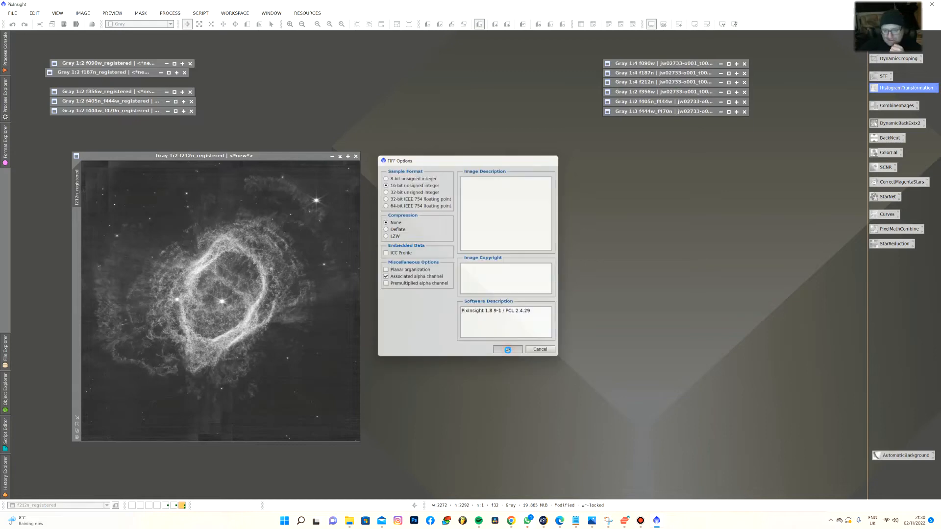
left_click(340, 157)
Expand f356w_registered, save it as a 16-bit unsigned integer TIFF in the Processed folder, and collapse it
double_click(130, 92)
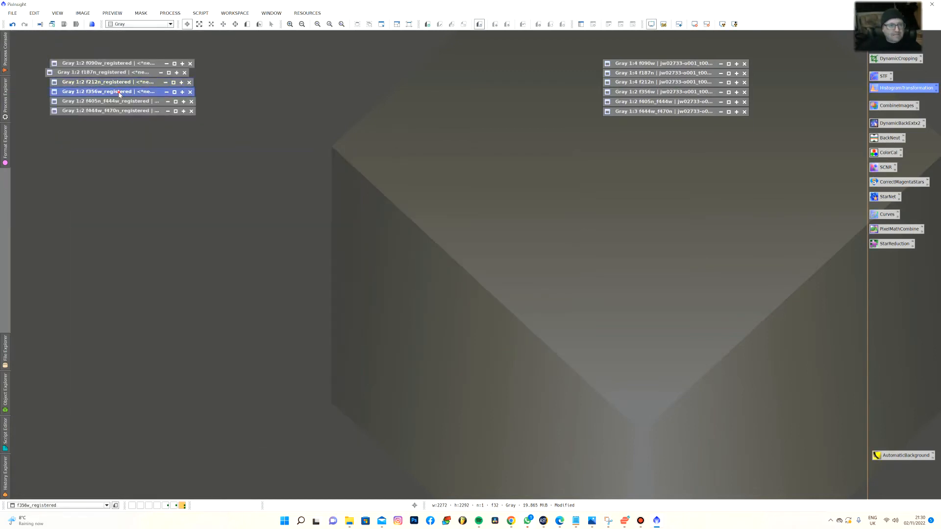
left_click(12, 13)
left_click(25, 90)
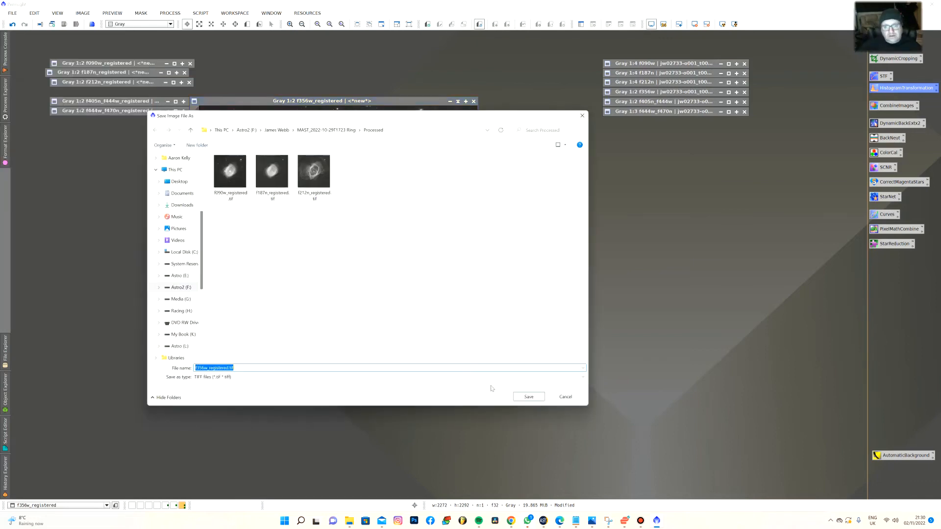
key("Escape")
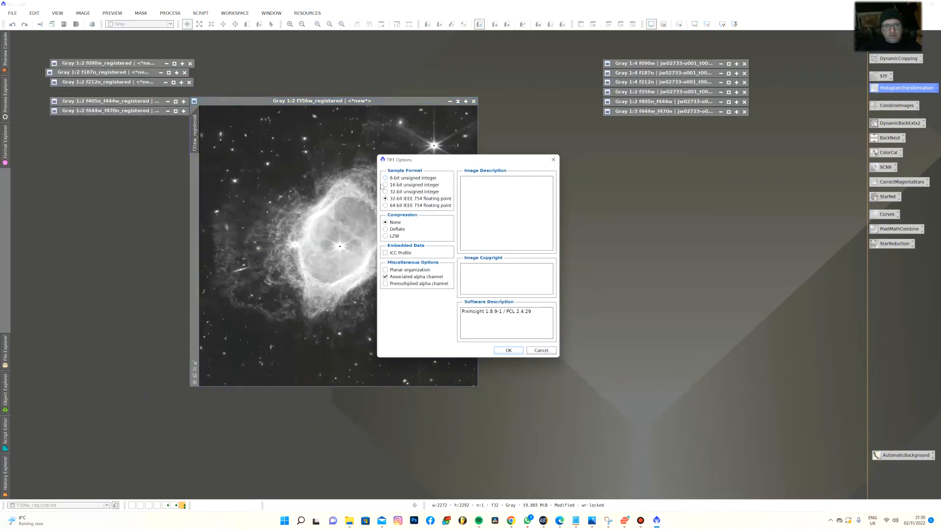
left_click(384, 185)
left_click(508, 350)
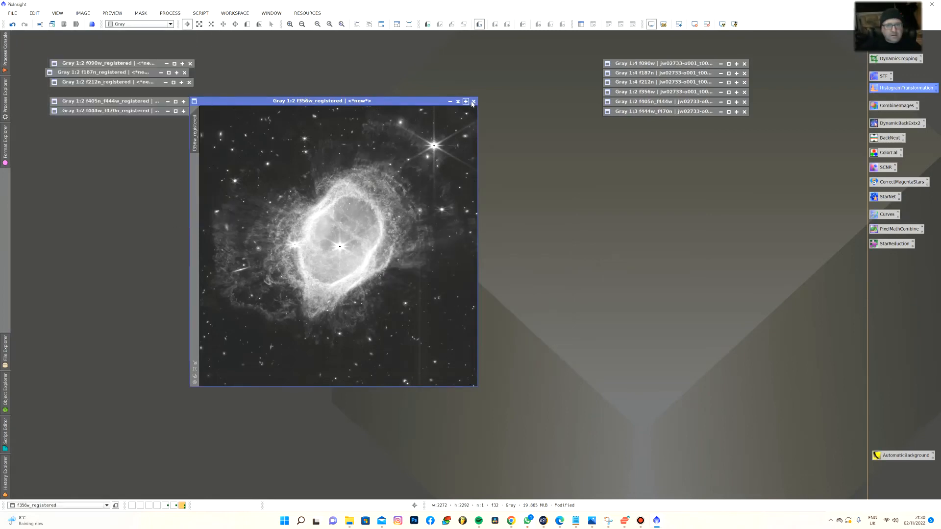
left_click(450, 101)
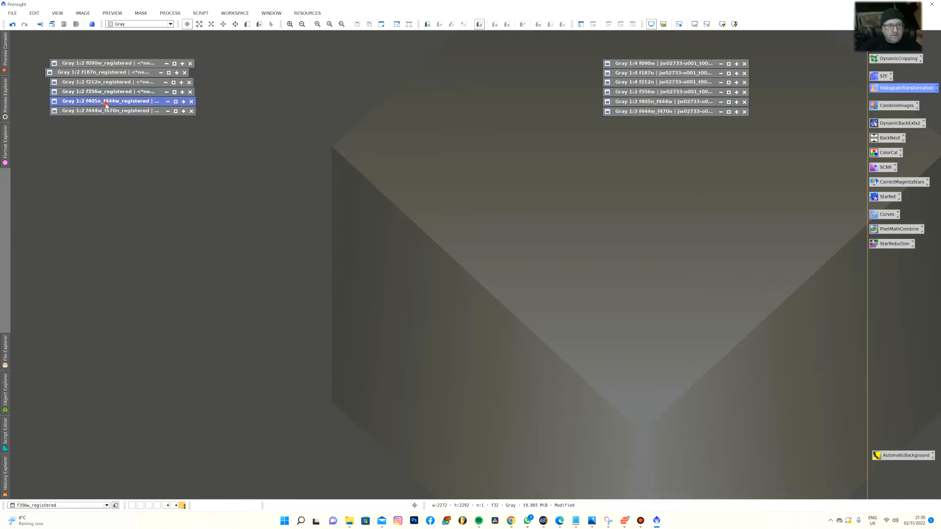
Expand f405n_f444w_registered, save it as a 16-bit unsigned integer TIFF in the Processed folder, and collapse it
double_click(113, 101)
left_click(12, 13)
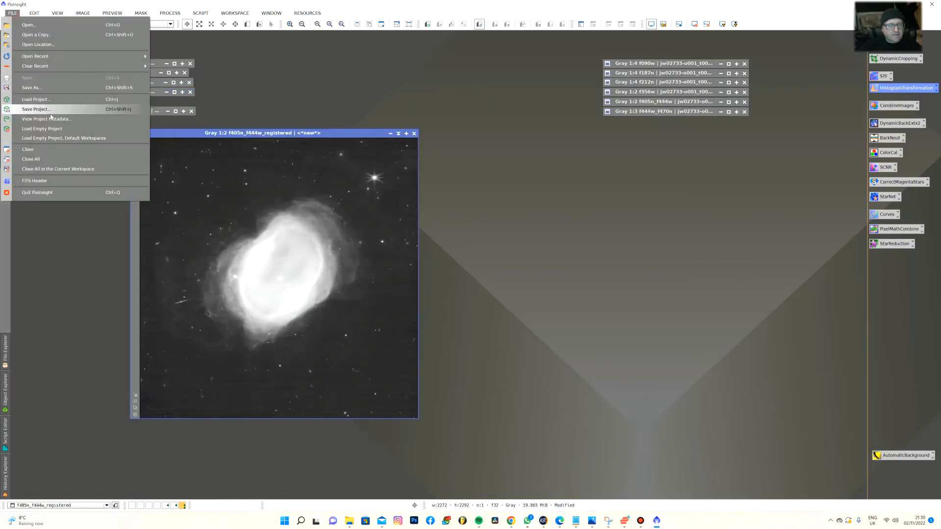
left_click(34, 88)
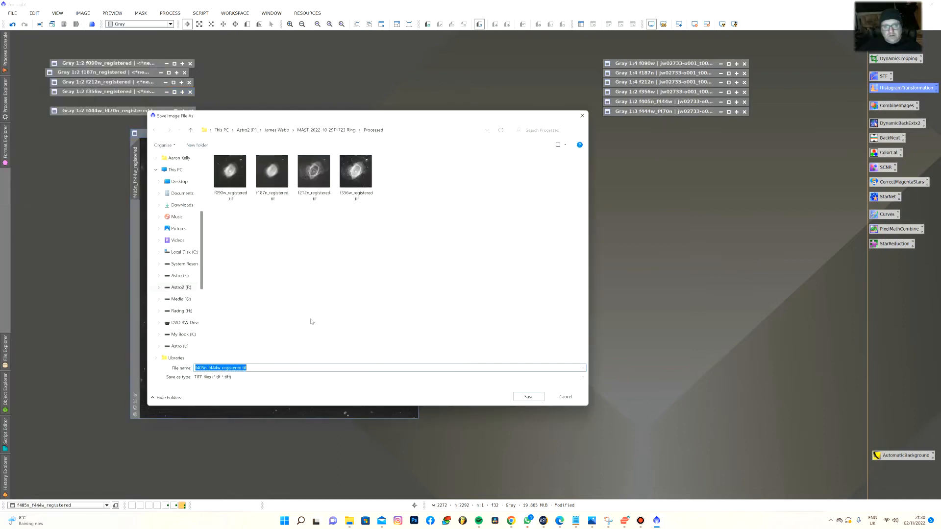
left_click(528, 397)
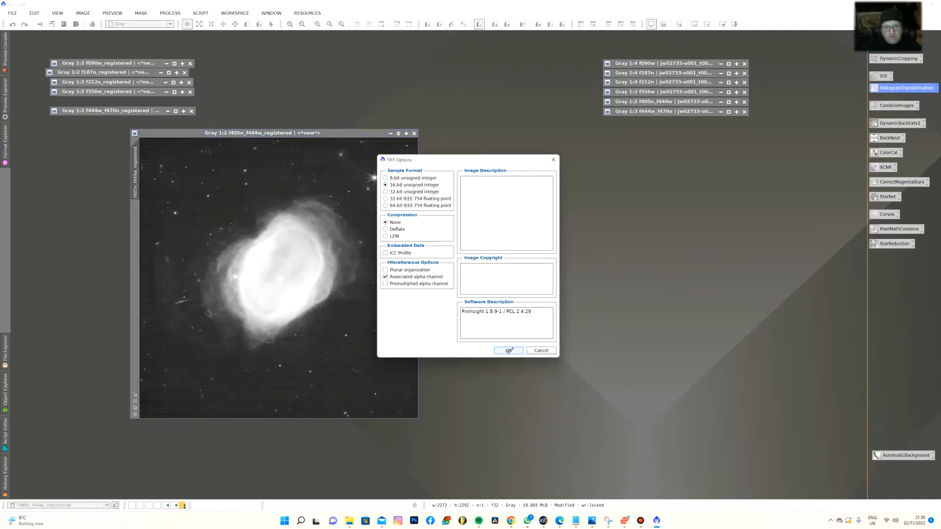
left_click(509, 351)
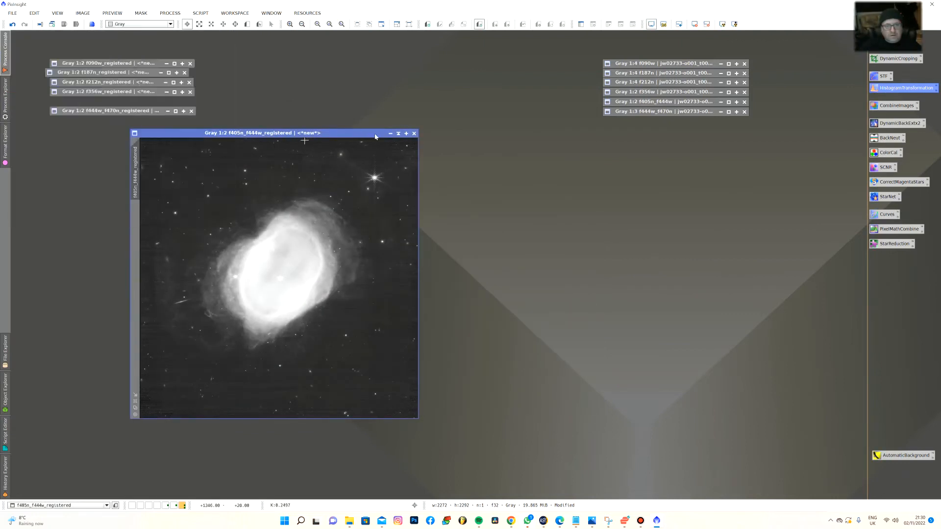
left_click(390, 134)
Expand f444w_f470n_registered and save it as an uncompressed 16-bit unsigned integer TIFF in the Processed folder
left_click(116, 112)
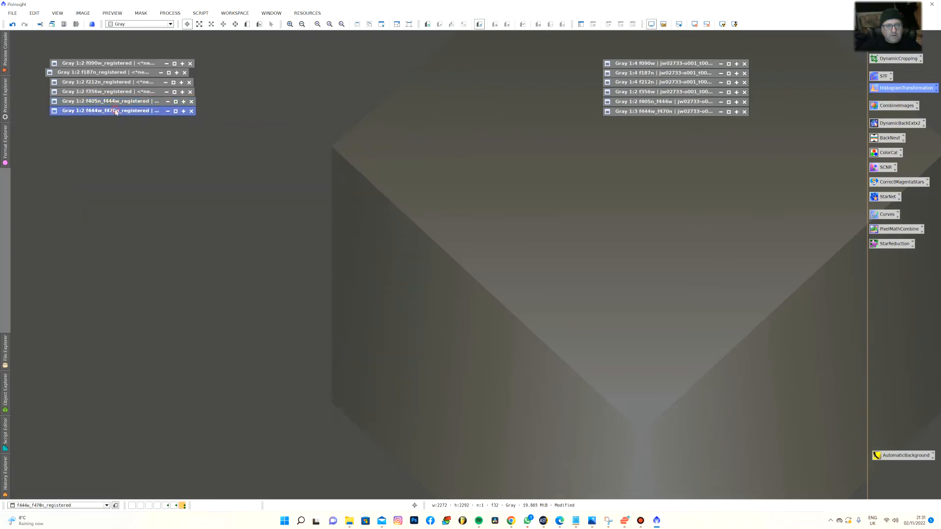
double_click(108, 113)
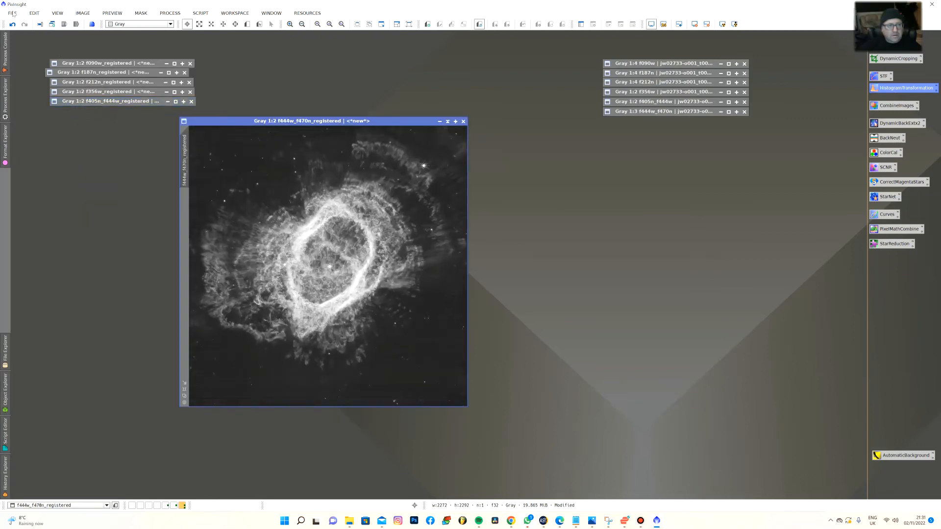
left_click(12, 13)
left_click(31, 87)
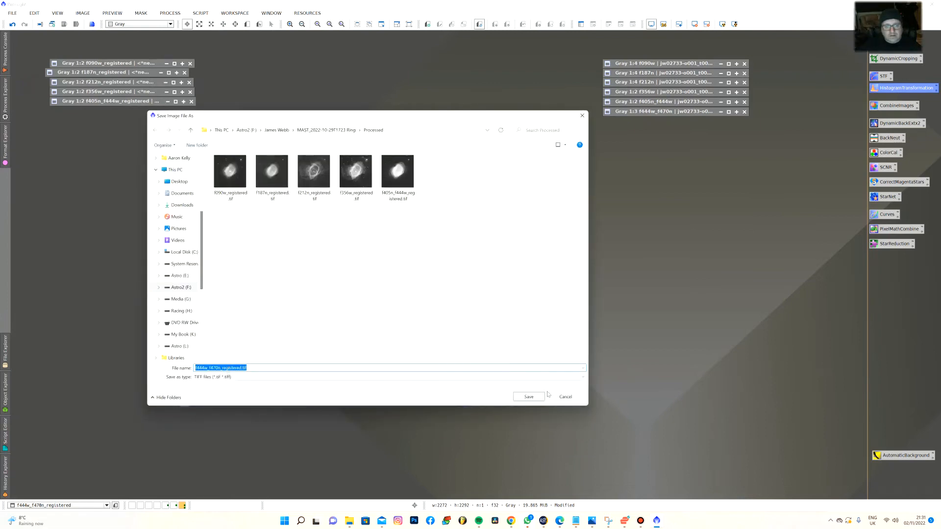
left_click(529, 396)
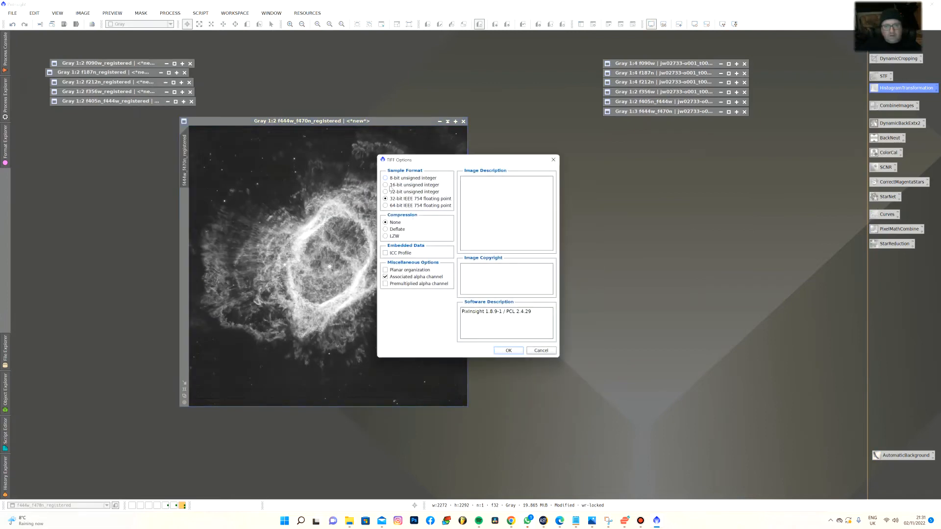
left_click(390, 185)
left_click(508, 350)
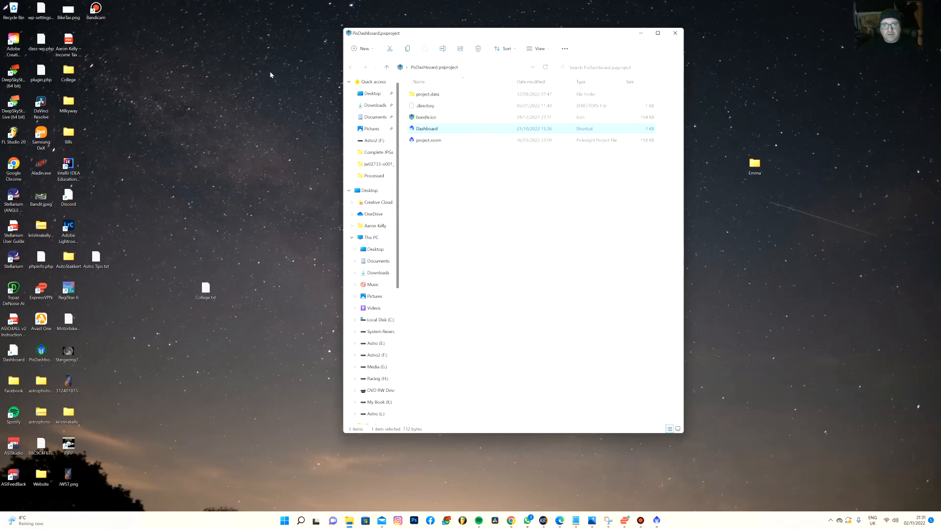
In File Explorer, browse Astro2 (F:) to James Webb, MAST_2022-10-29T1723 Ring, Processed, and open f090w_registered.tif in Photoshop
left_click(375, 355)
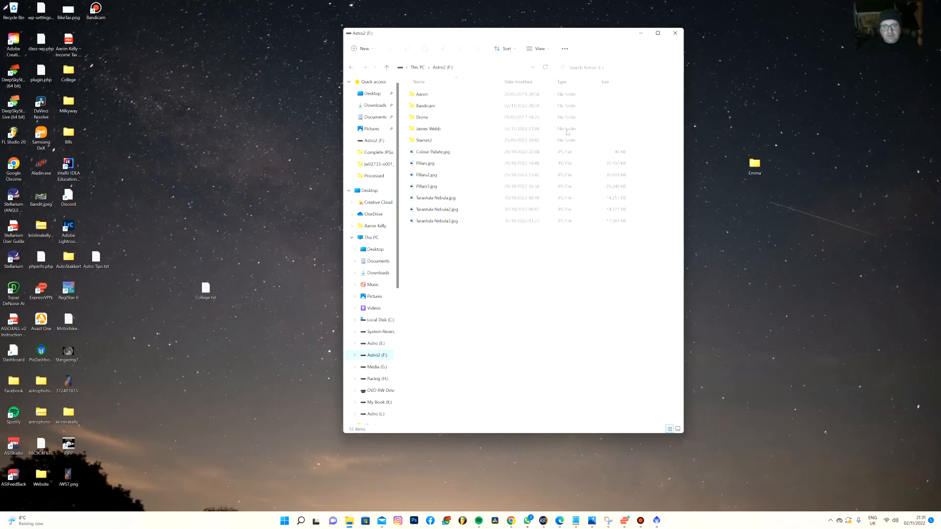
double_click(422, 128)
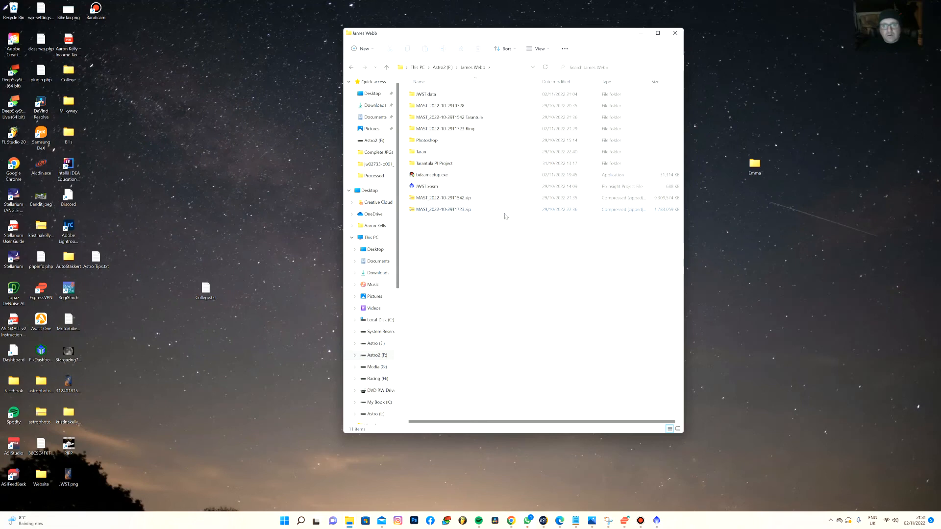
double_click(421, 129)
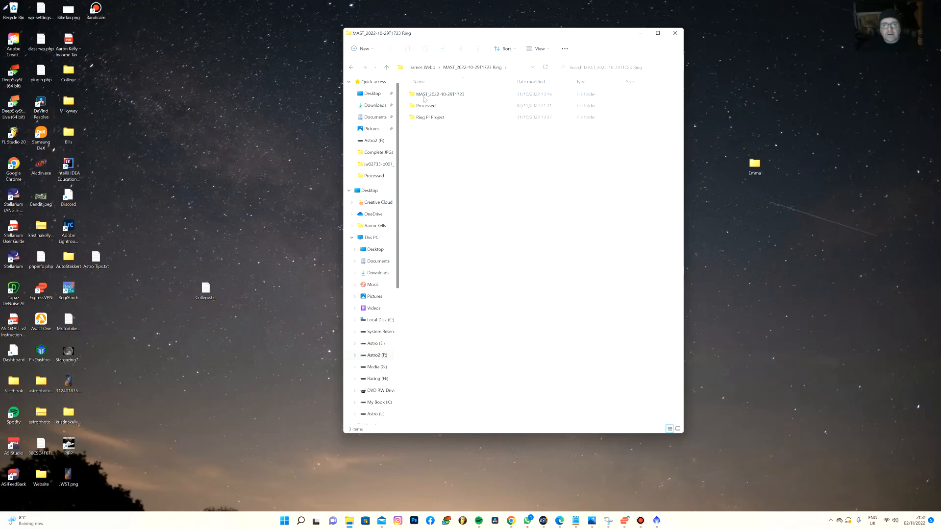
double_click(425, 106)
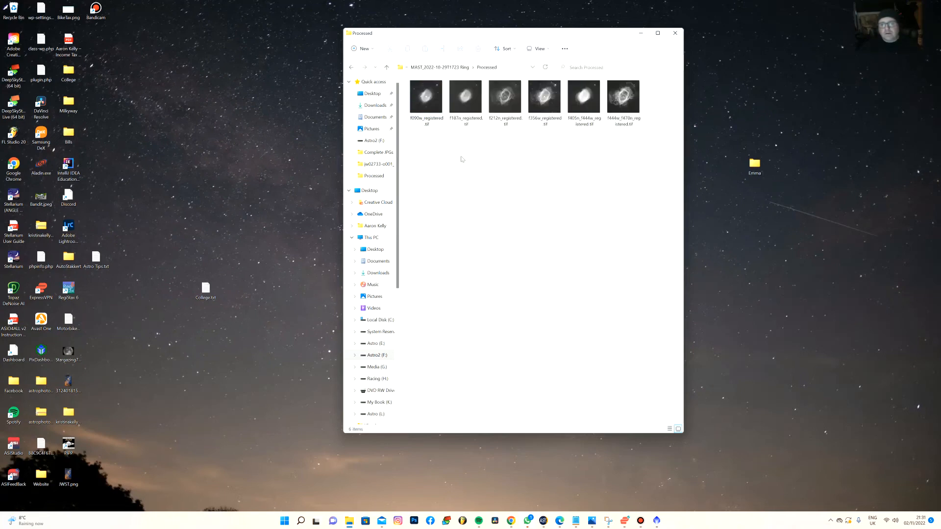
right_click(424, 101)
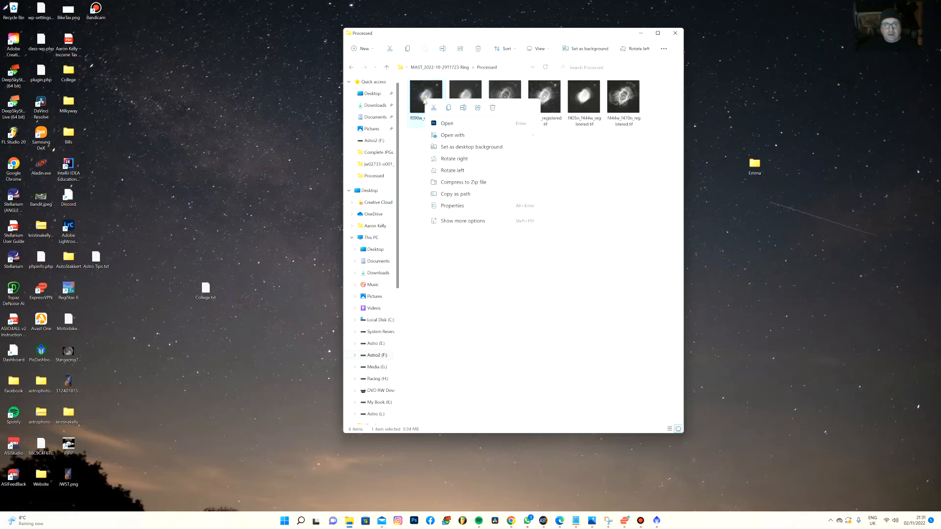
left_click(441, 123)
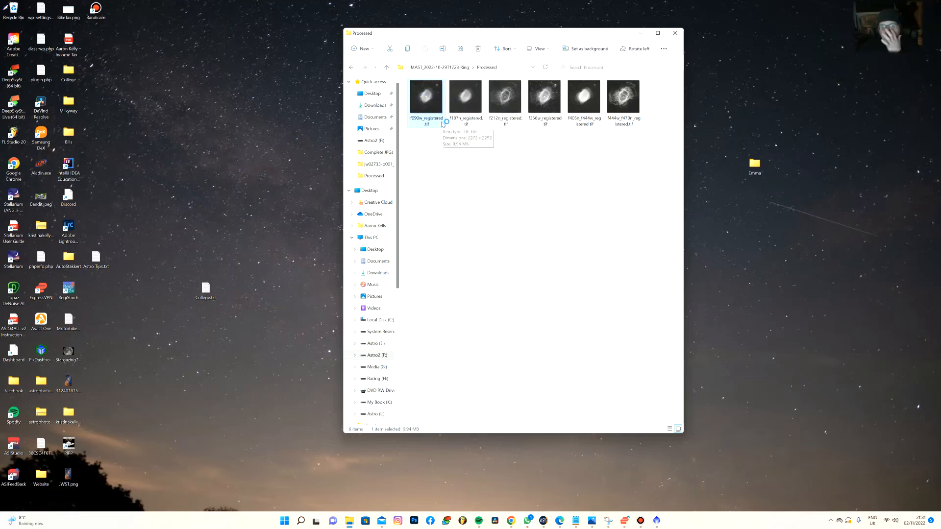
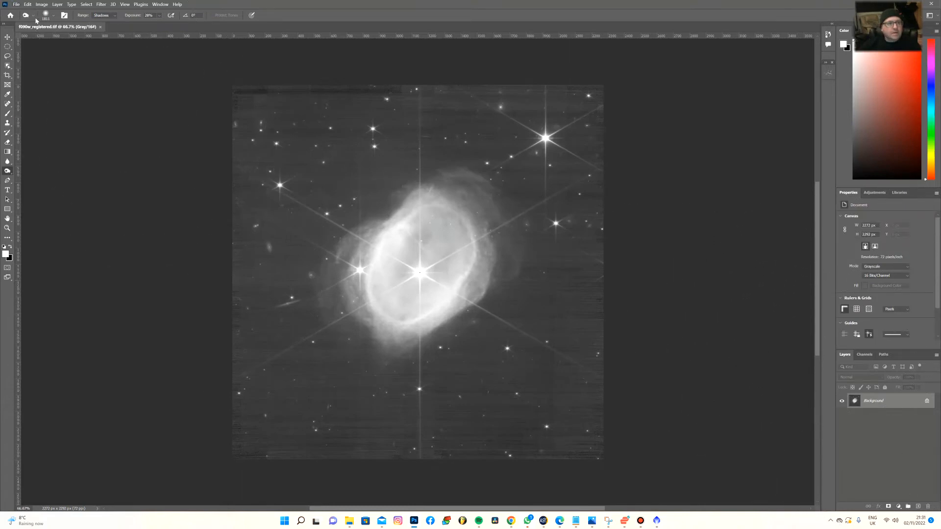
Reduce the brush size and convert the Background of f090w_registered.tif into a layer named F90W
left_click(53, 16)
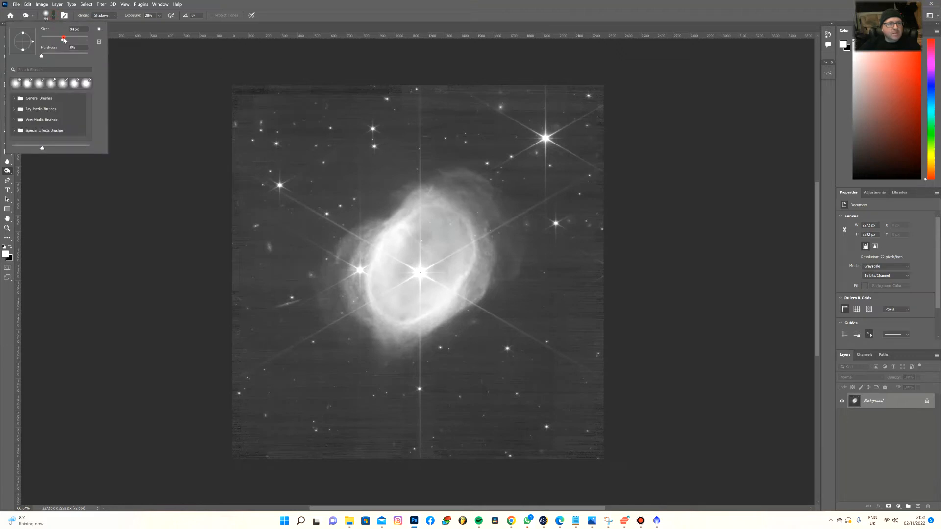
left_click_drag(63, 40, 47, 39)
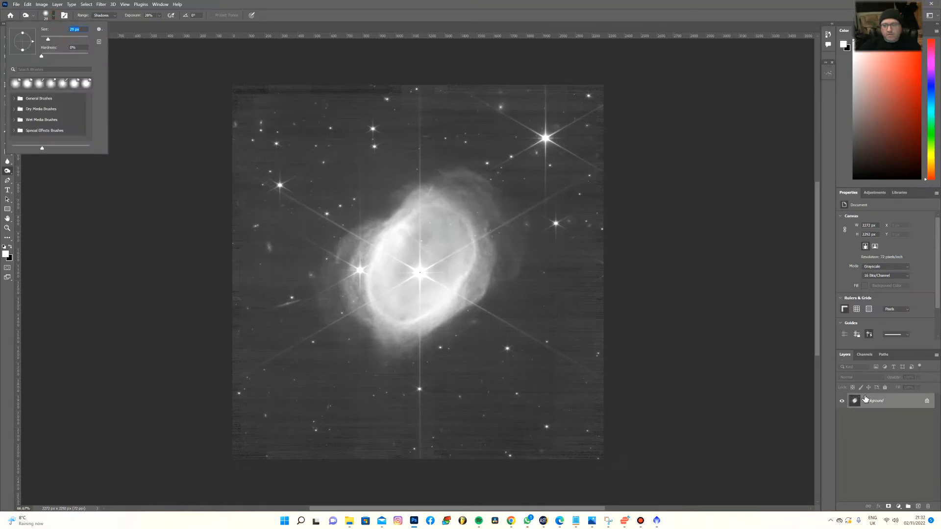
double_click(893, 405)
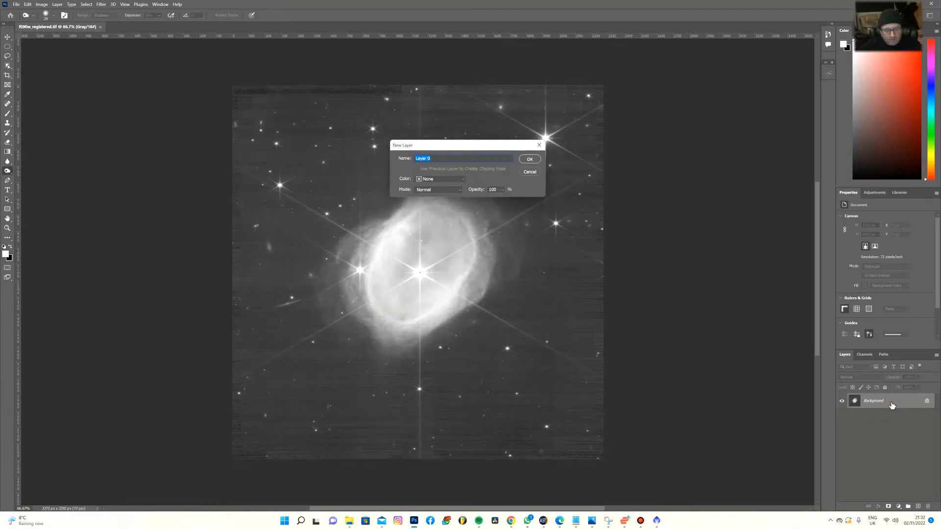
type("F90W")
left_click(529, 159)
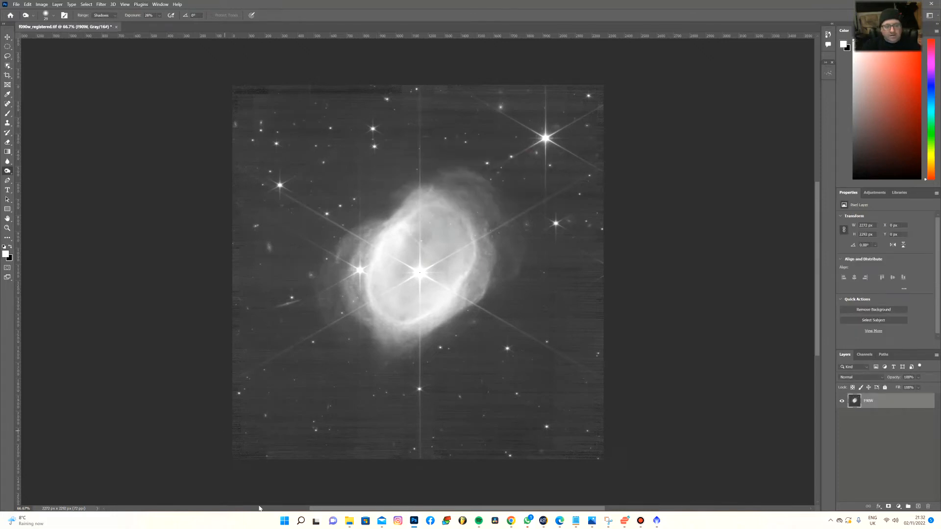
Open f187n_registered.tif and the remaining f212n, f356w, f405n_f444w and f444w_f470n TIFFs from the Processed folder in Photoshop
mouse_move(358, 525)
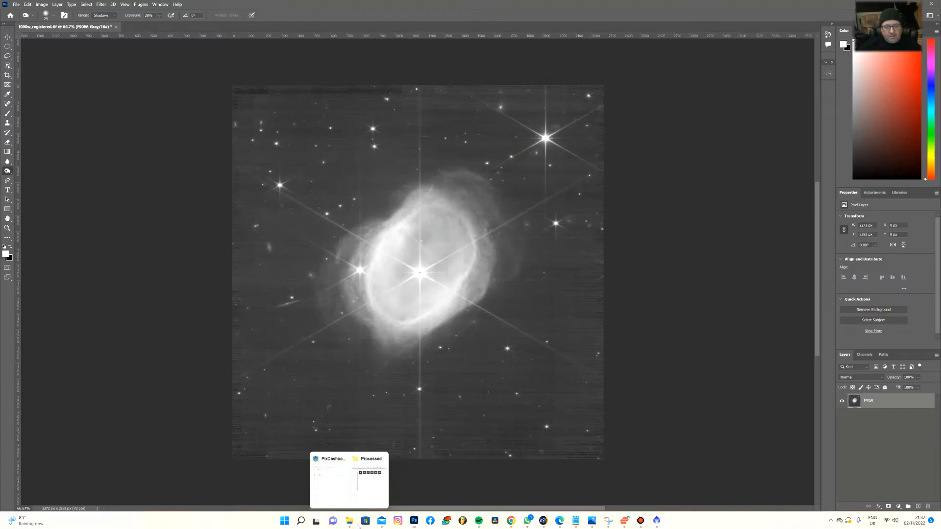
left_click(355, 487)
right_click(474, 118)
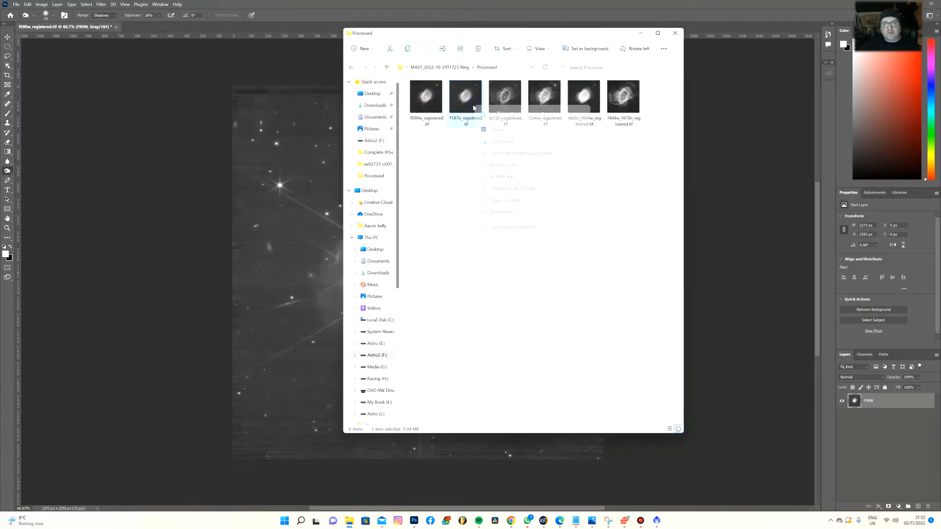
left_click(496, 129)
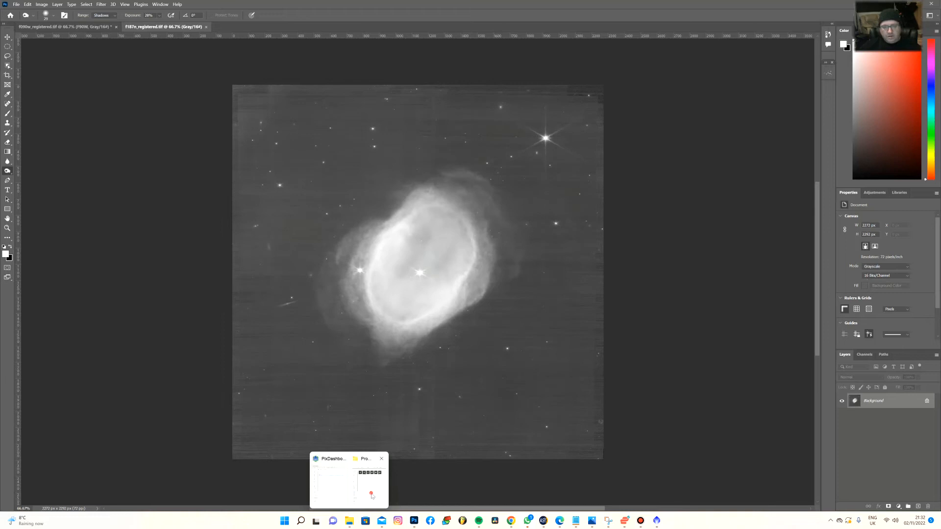
left_click(369, 481)
left_click(626, 106, "shift")
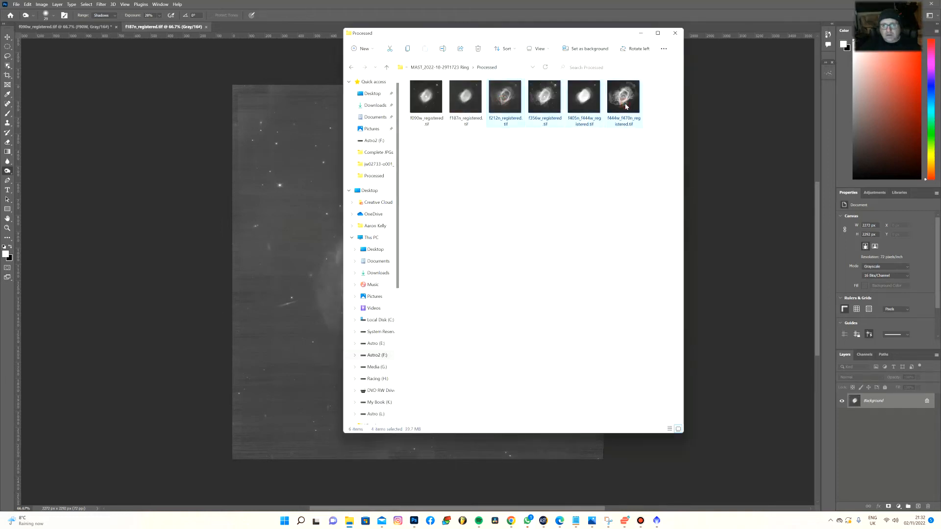
right_click(620, 108)
left_click(642, 128)
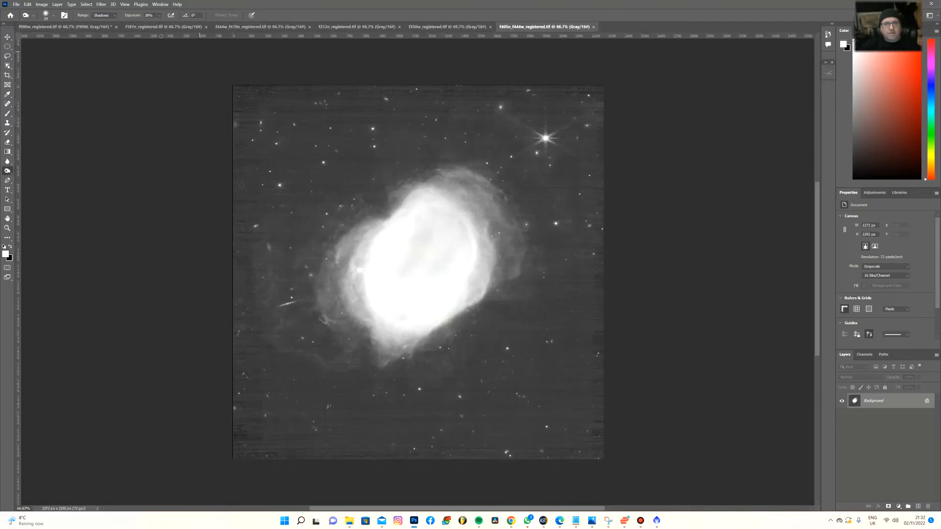
Copy the entire f187n_registered.tif image and paste it as a new layer into f090w_registered.tif
left_click(163, 27)
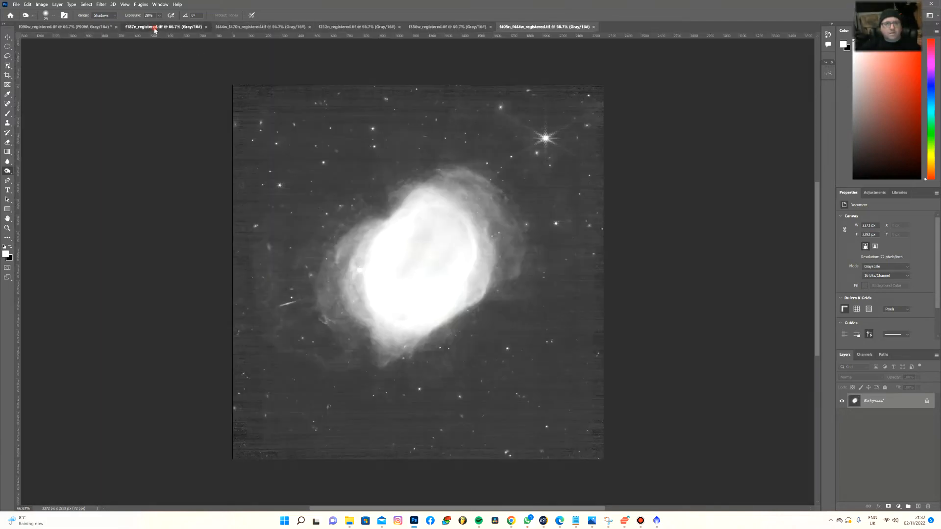
key("ctrl+a")
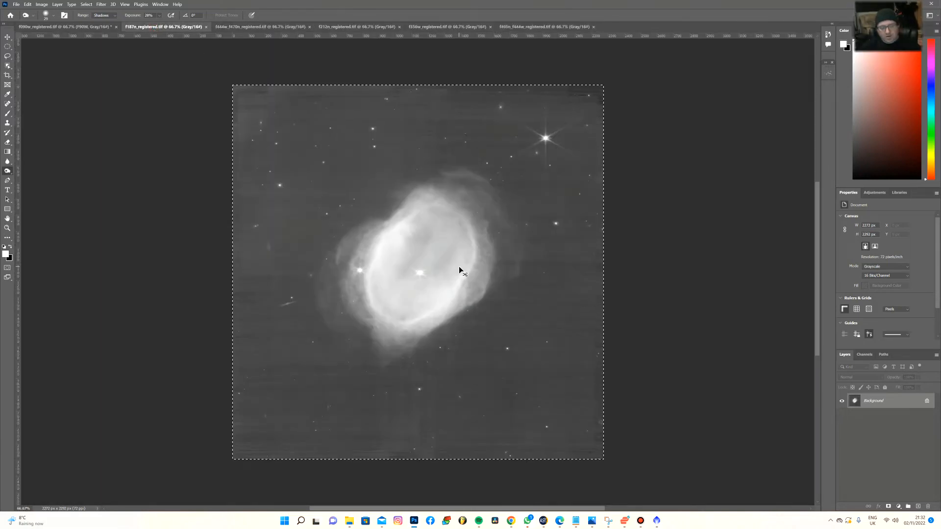
key("ctrl+c")
left_click(70, 26)
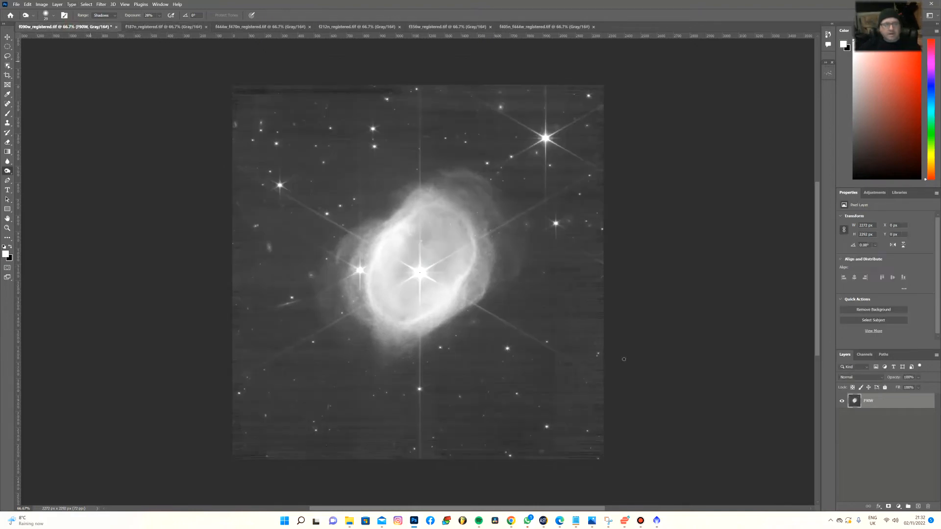
key("ctrl+v")
left_click(879, 406)
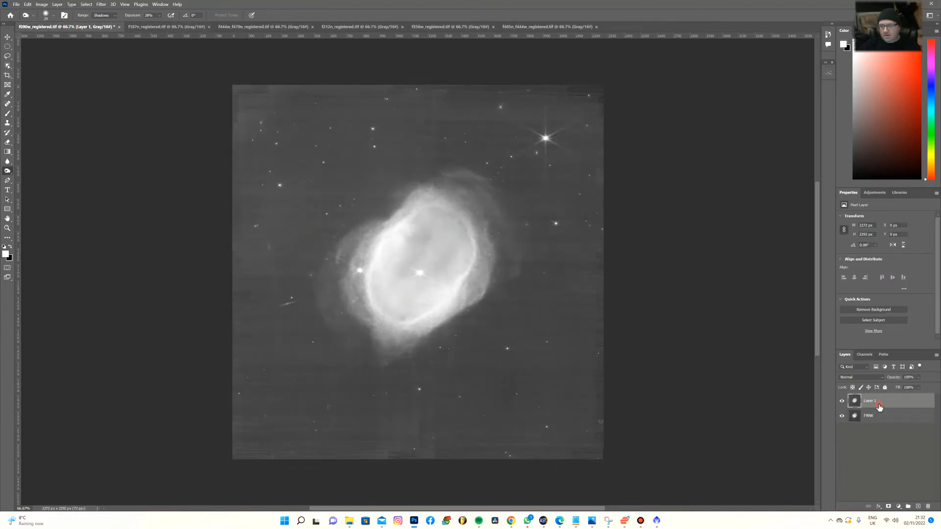
double_click(879, 407)
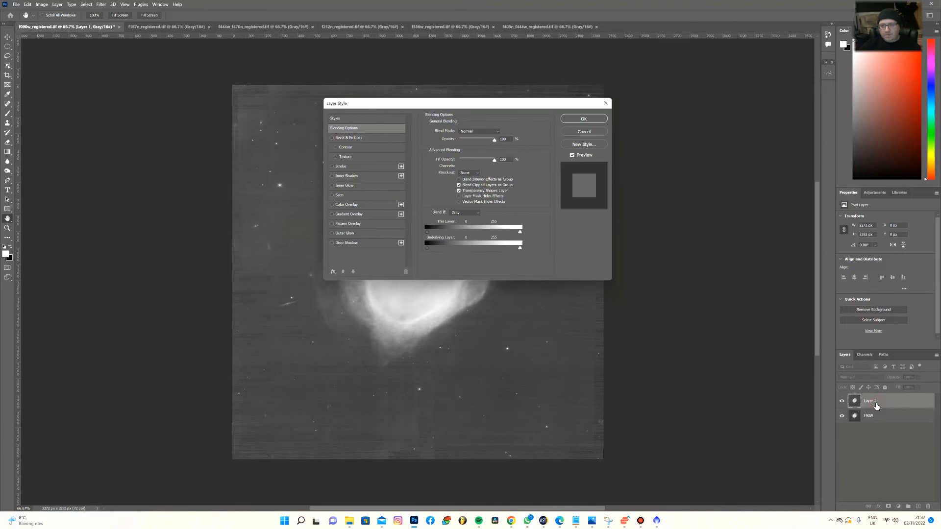
left_click(584, 131)
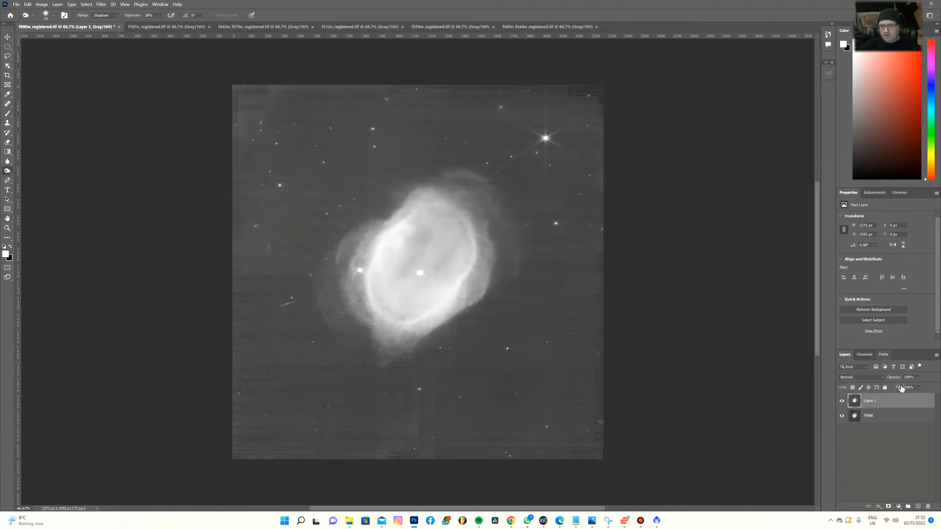
Rename the pasted layer above F90W as 187
double_click(870, 401)
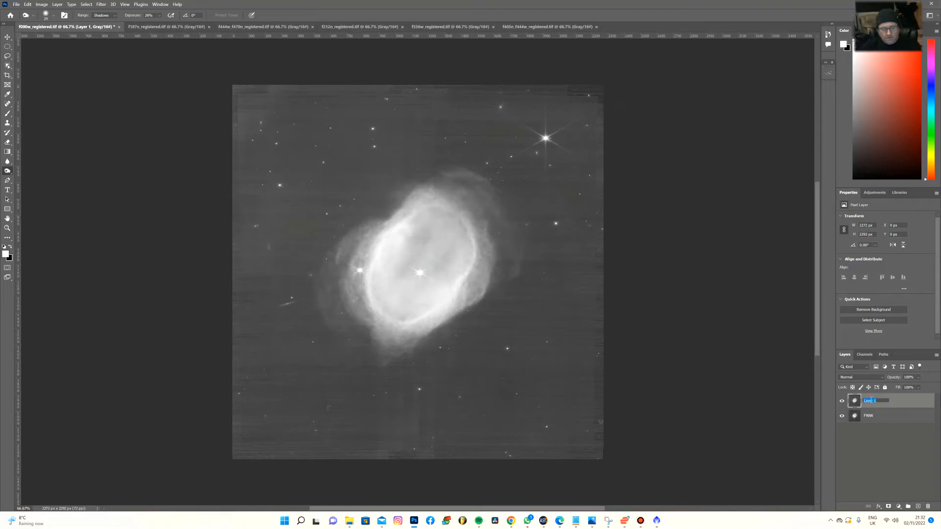
type("F")
type("87")
key("Return")
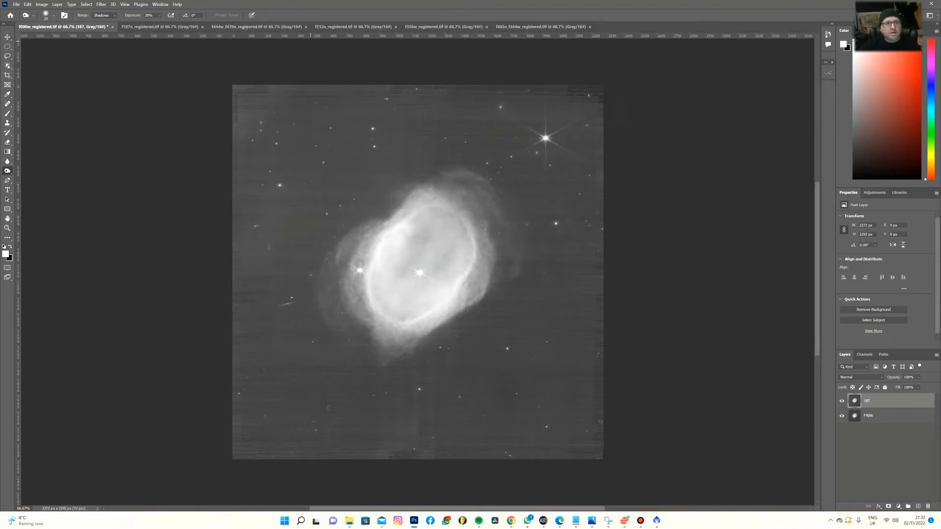
Copy the entire f212n_registered.tif image into f090w_registered.tif as a new top layer named 212, and select layer 187
left_click(253, 28)
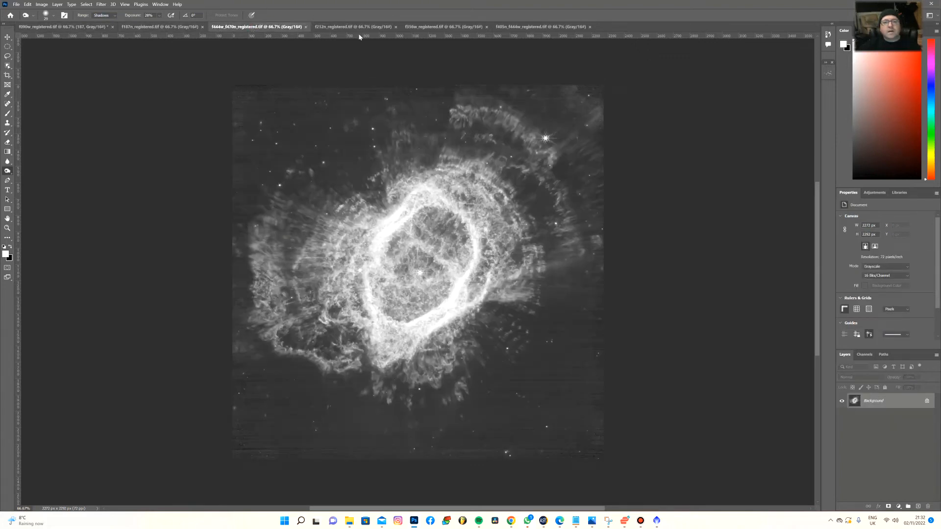
left_click(345, 28)
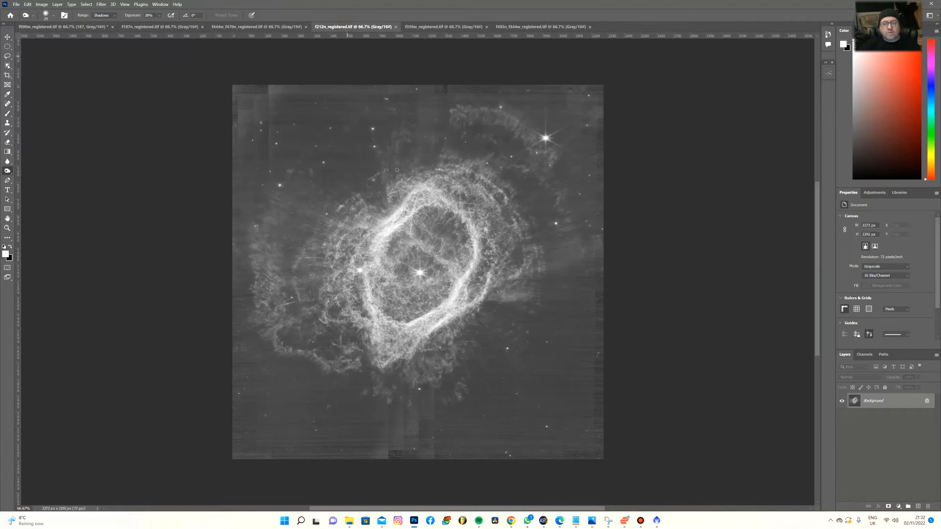
key("ctrl+a")
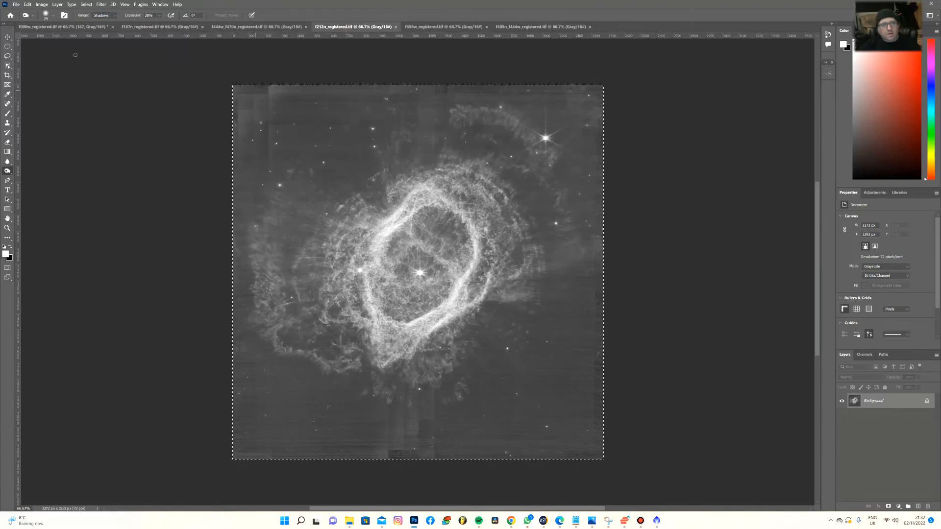
left_click(63, 27)
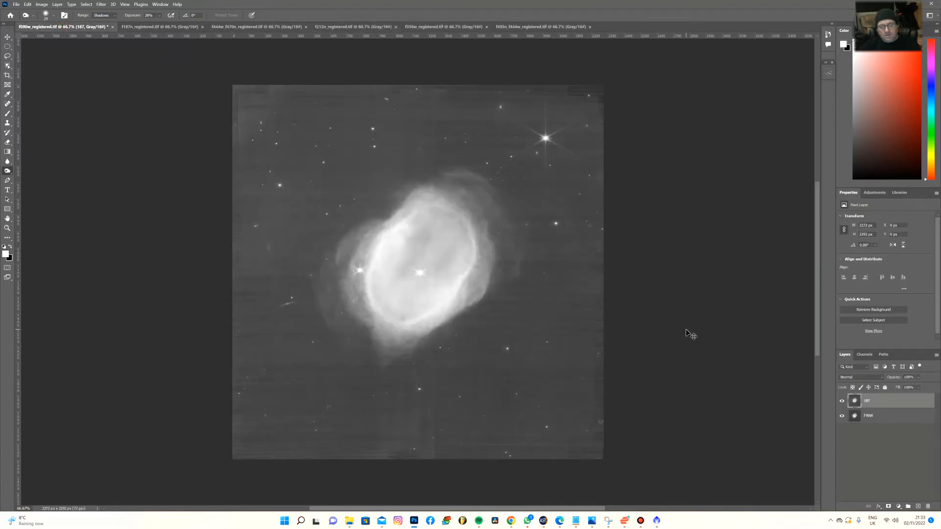
key("ctrl+v")
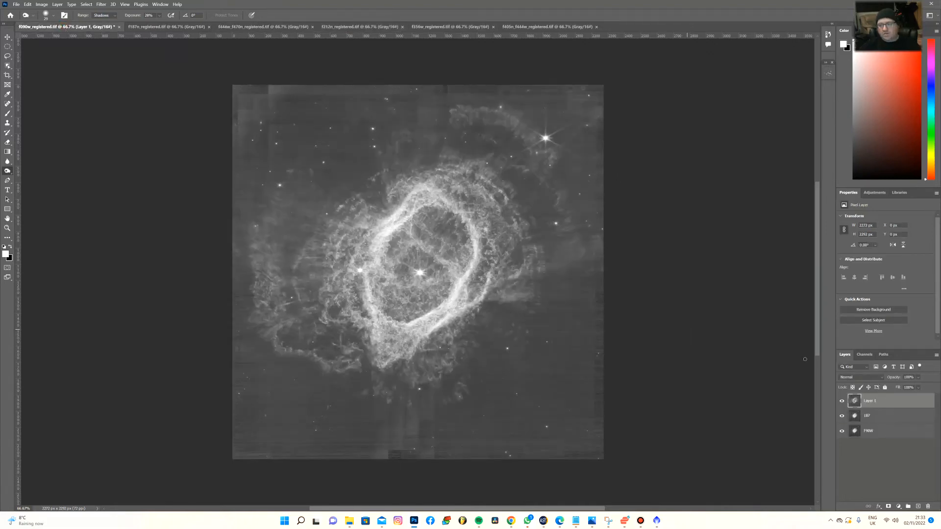
double_click(870, 401)
left_click(874, 415)
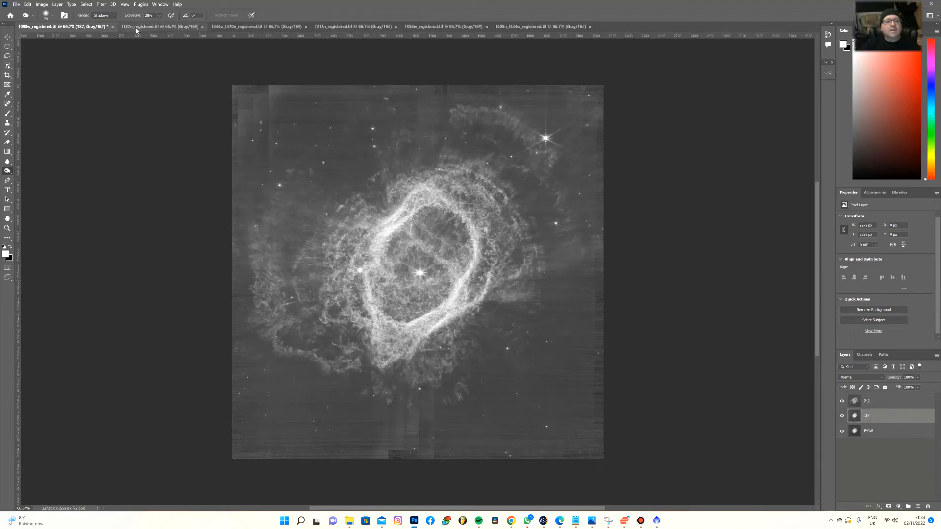
Copy the entire f356w_registered.tif image into f090w_registered.tif as a new layer above 187 and name it 365
left_click(434, 28)
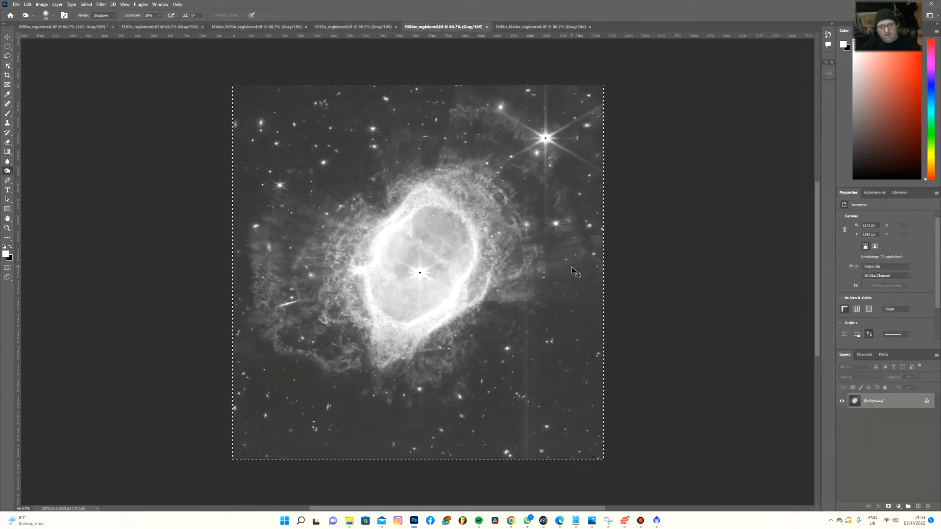
left_click(64, 29)
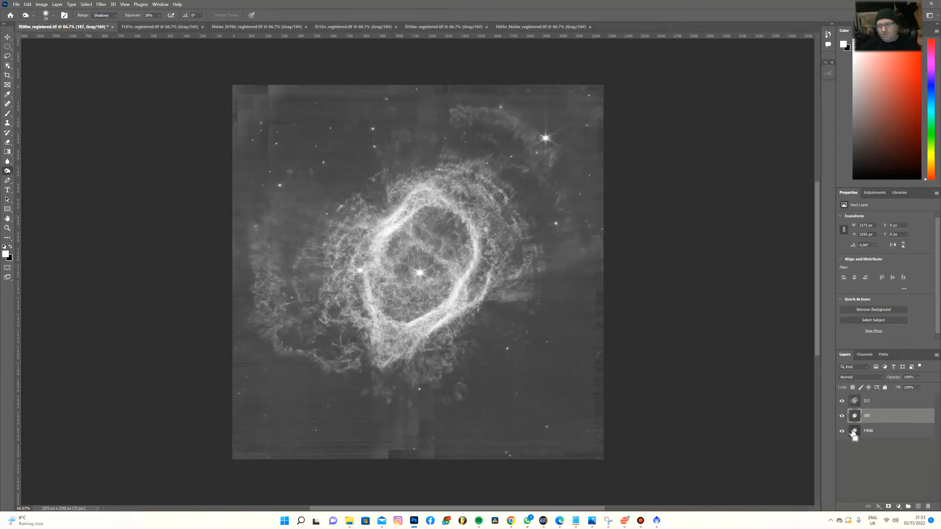
key("ctrl+v")
double_click(874, 416)
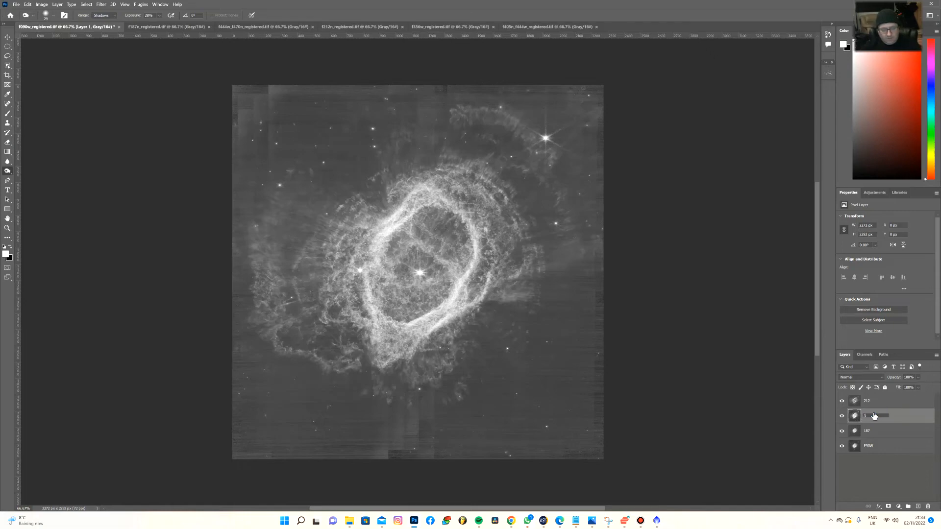
type("365")
key("Return")
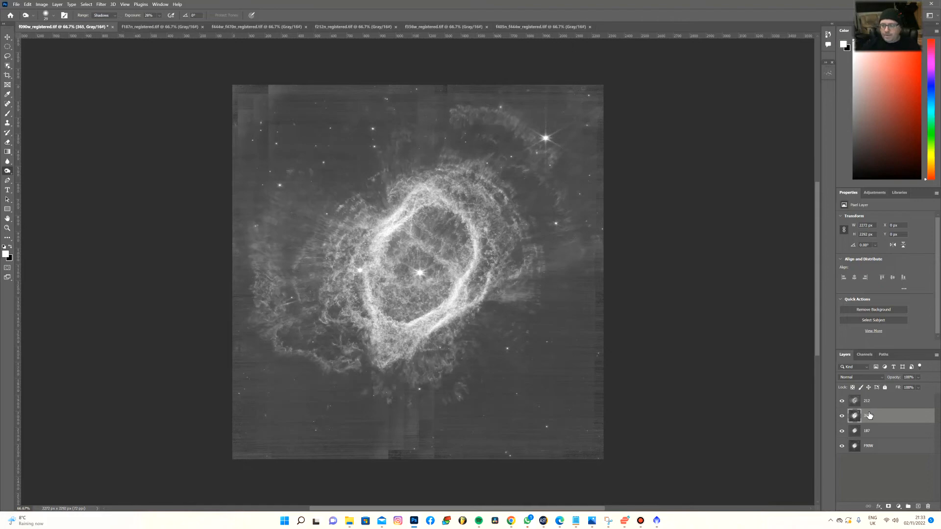
Copy the entire f405n_f444w_registered.tif image into f090w_registered.tif as a new layer above 365, name it 405, and deselect it
left_click(514, 27)
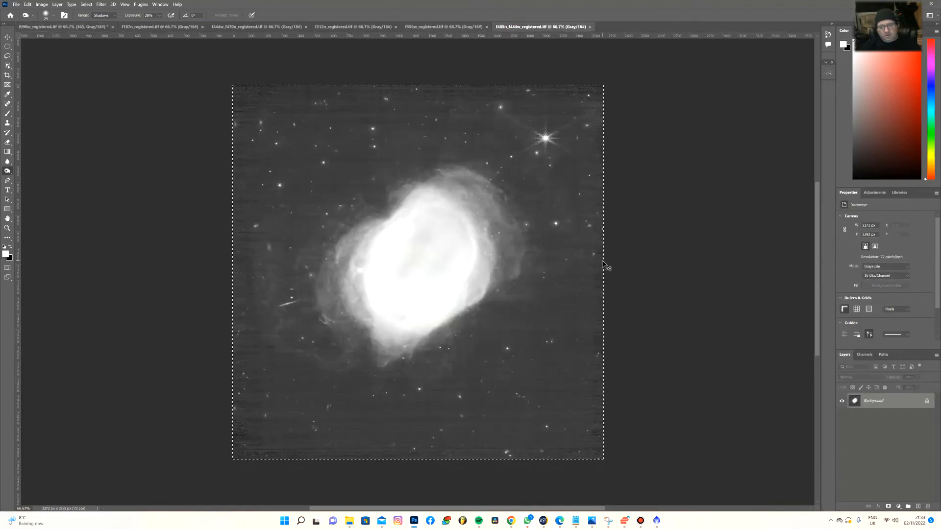
key("ctrl+Tab")
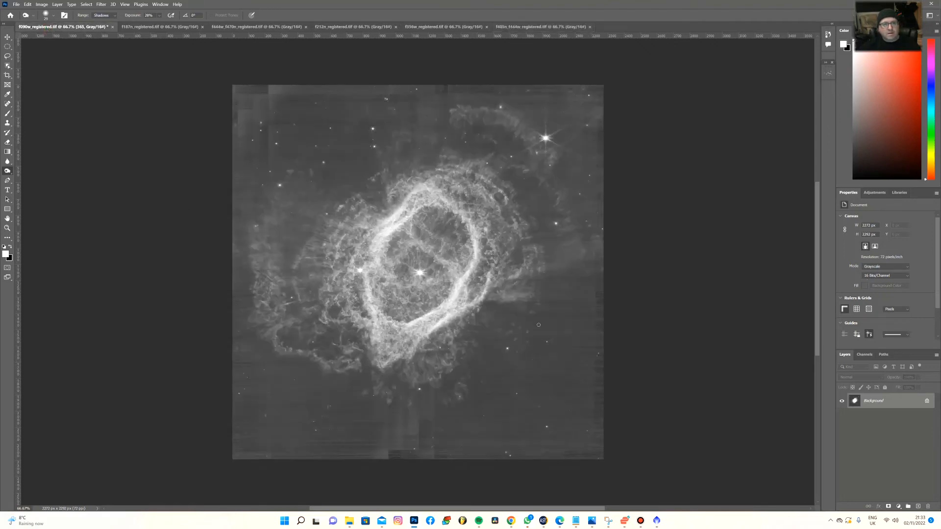
key("ctrl+shift+alt+n")
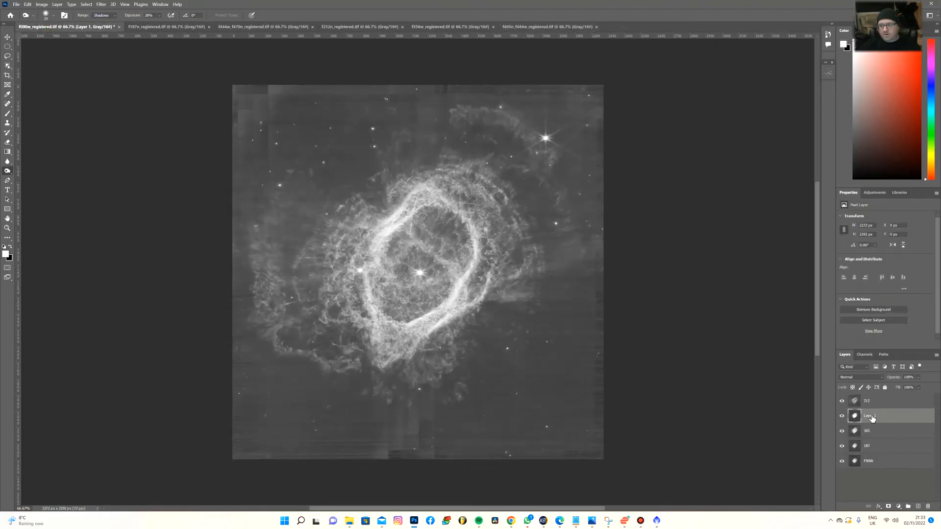
double_click(877, 416)
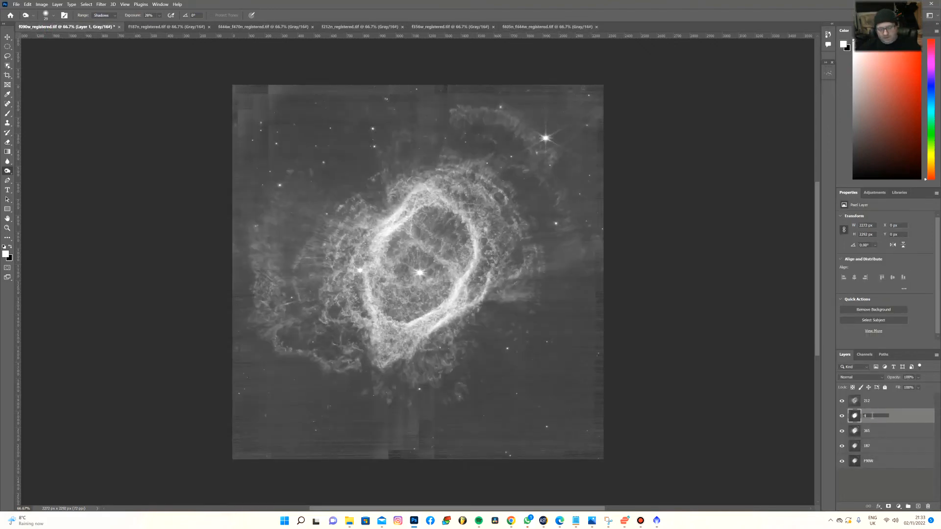
left_click(890, 472)
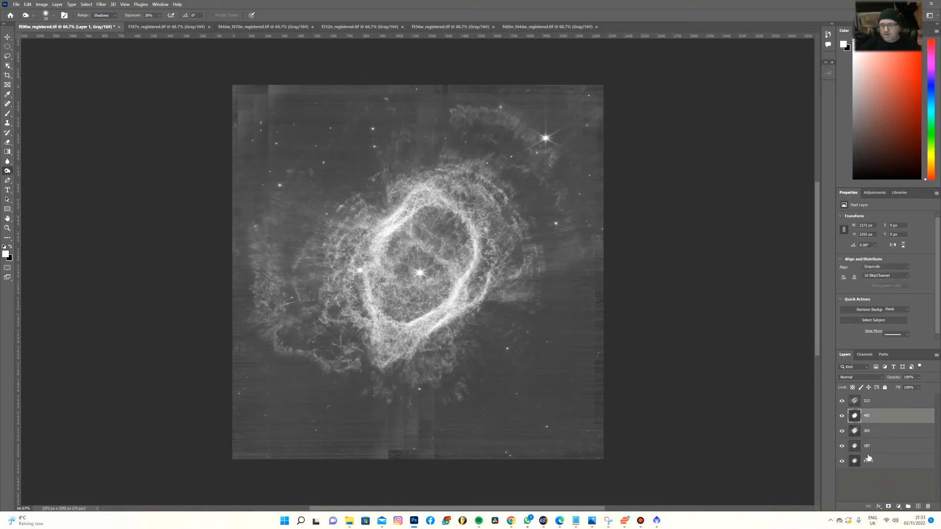
Copy the entire f444w_f470n_registered.tif image into f090w_registered.tif as a new top layer and name it 444
left_click(228, 28)
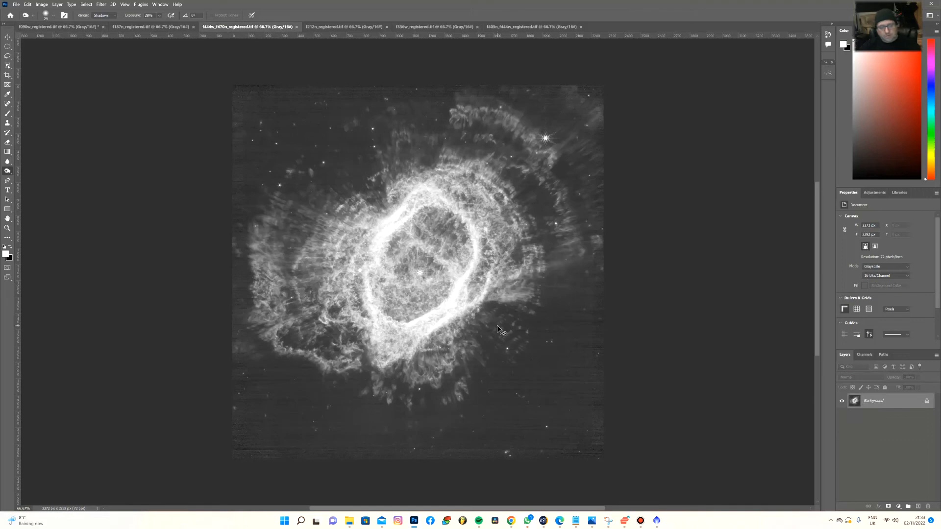
key("ctrl+a")
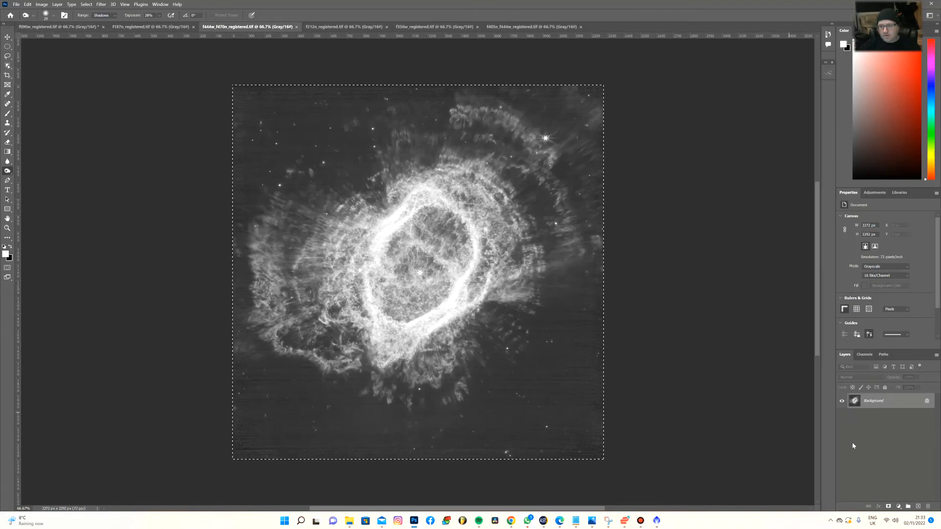
left_click(54, 27)
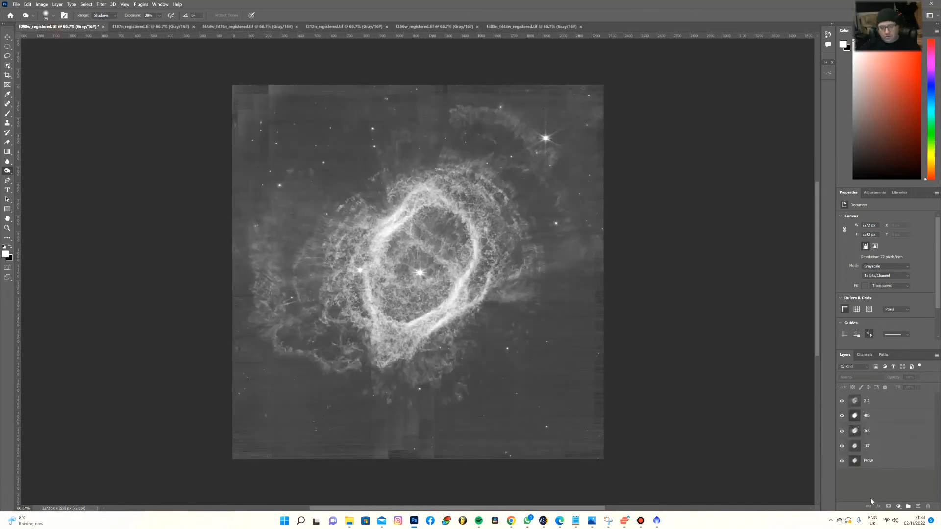
key("ctrl+v")
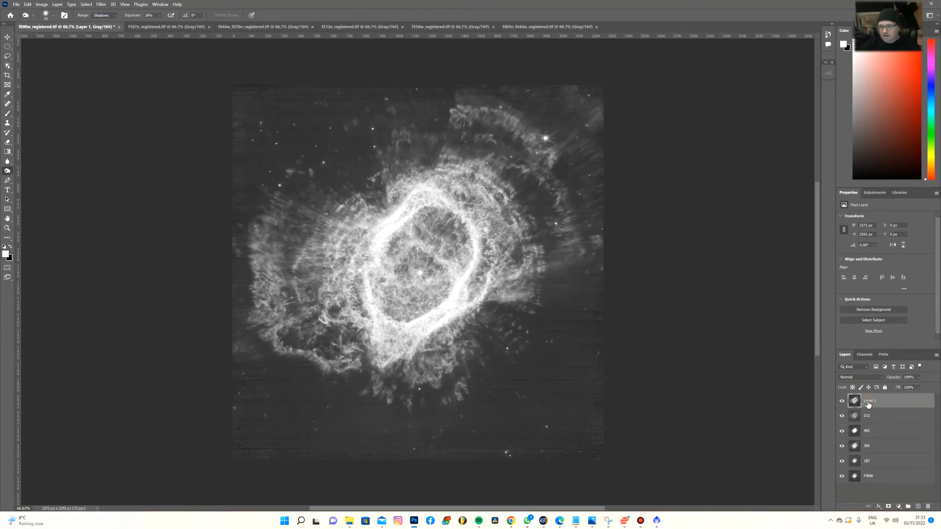
double_click(868, 402)
type("444")
left_click(886, 491)
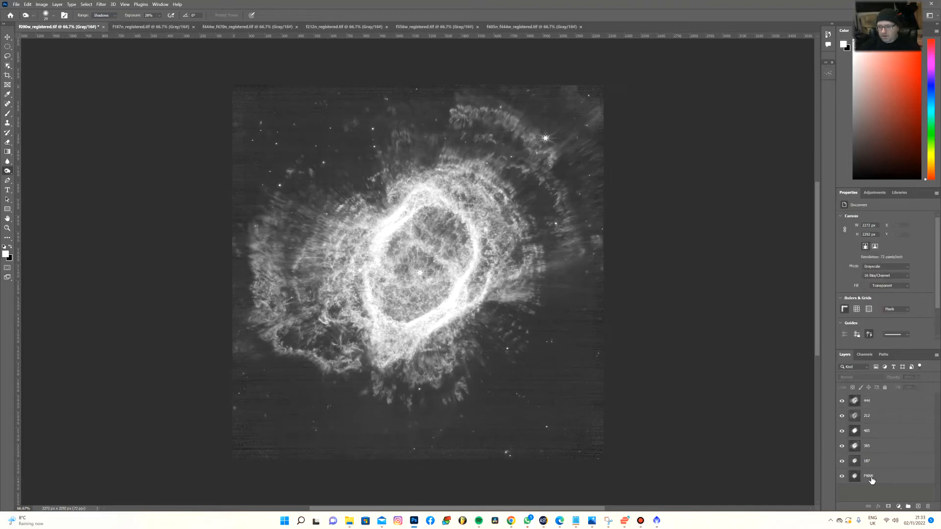
Reorder the layers from top to bottom as F90W, 187, 212, 365, 405 and 444
left_click_drag(868, 476, 871, 399)
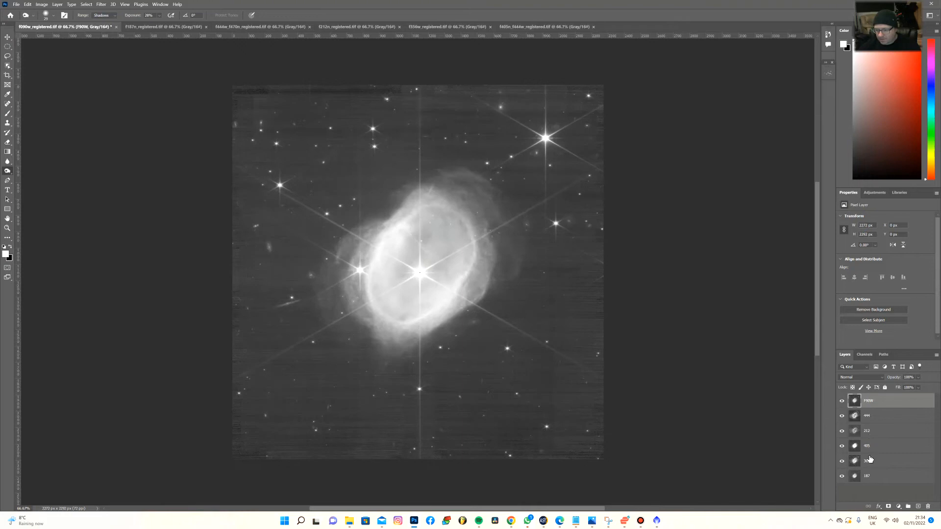
left_click_drag(870, 478, 871, 410)
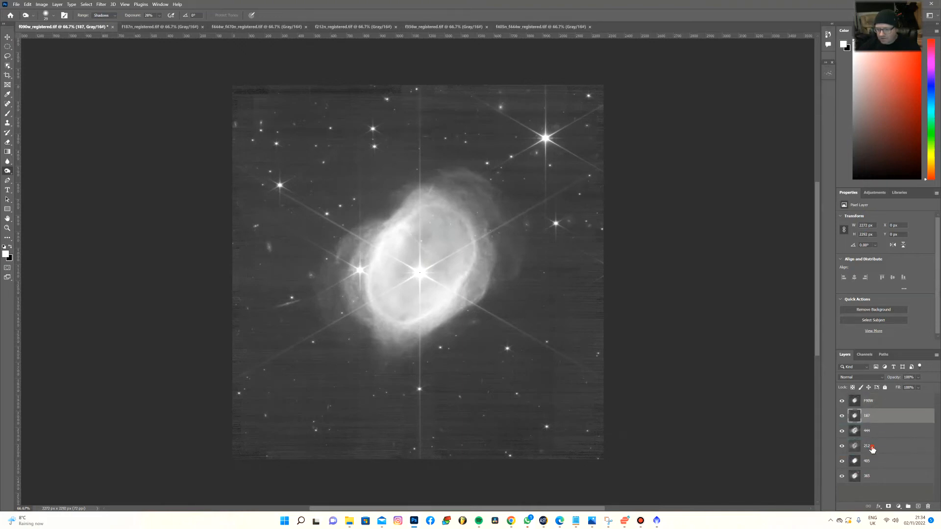
left_click_drag(872, 450, 872, 424)
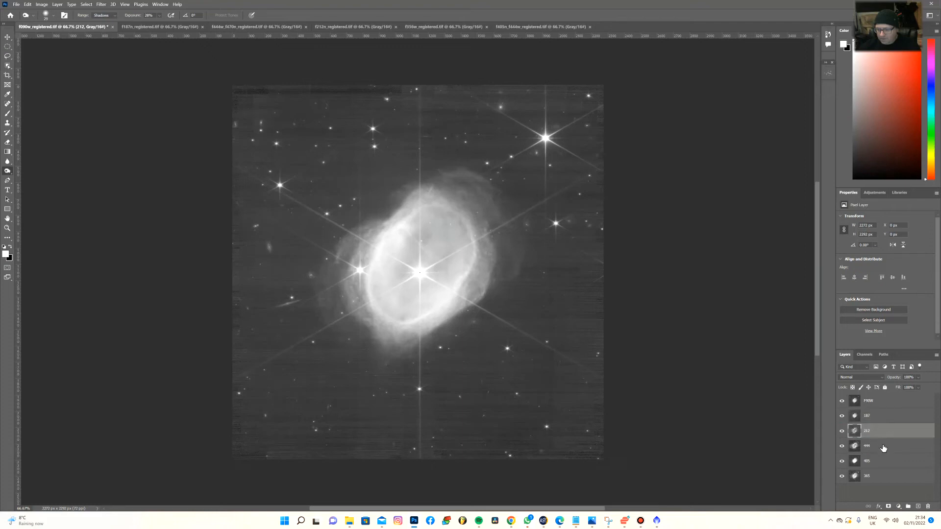
left_click_drag(871, 479, 878, 444)
left_click_drag(867, 478, 872, 462)
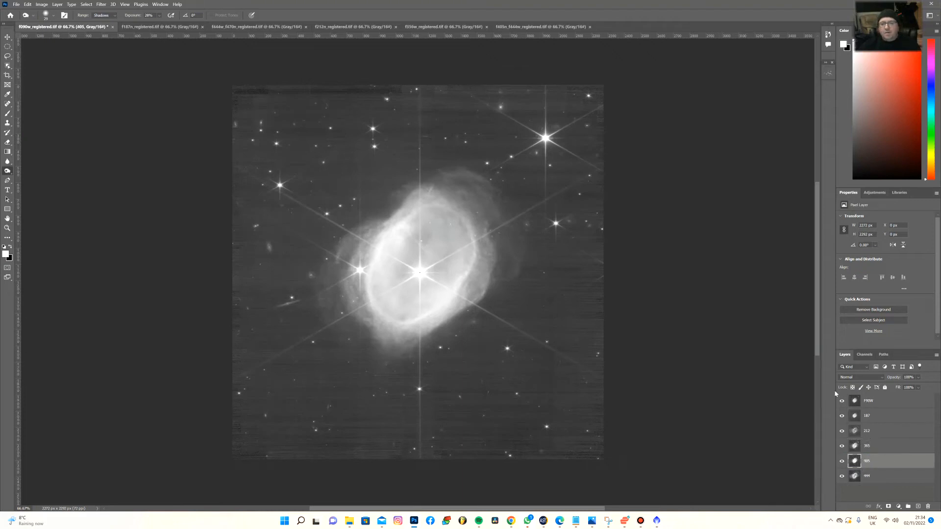
Hide layers F90W, 187, 212 and 365 one after another to inspect the filter image beneath each
left_click(842, 402)
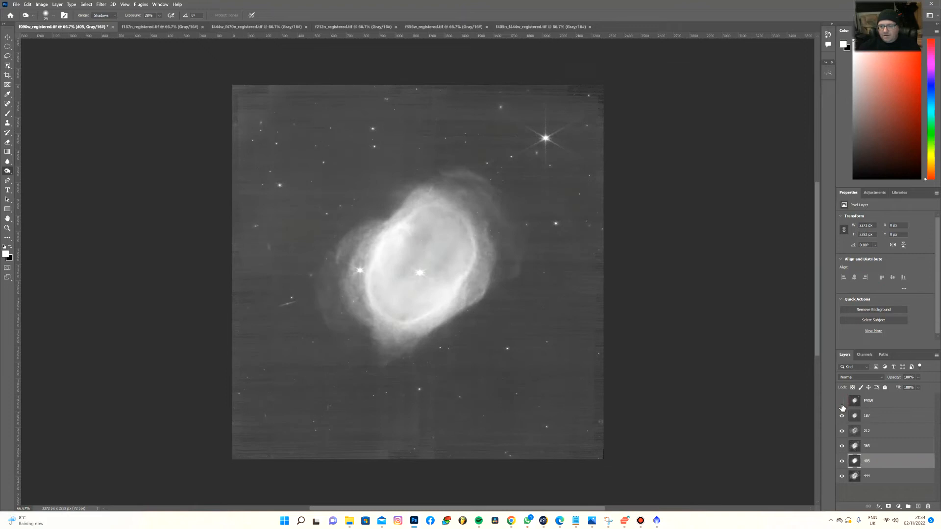
left_click(842, 416)
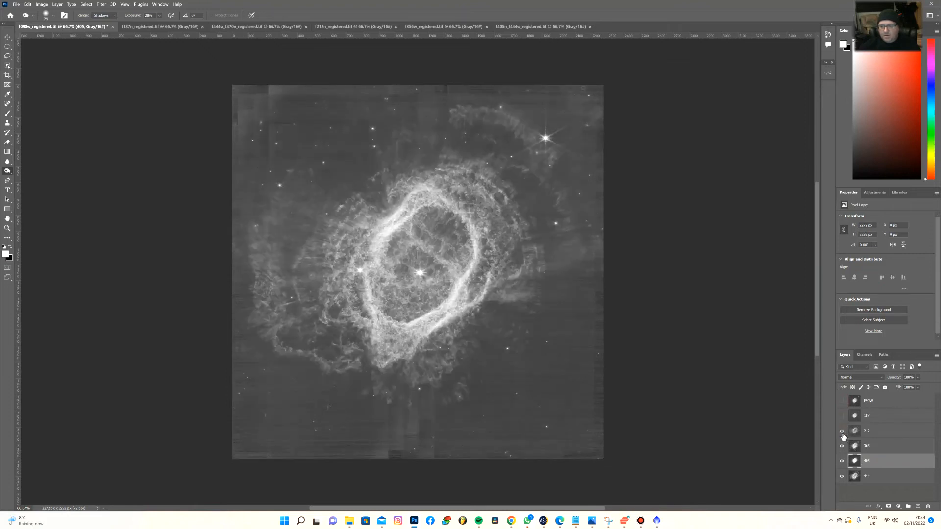
left_click(843, 431)
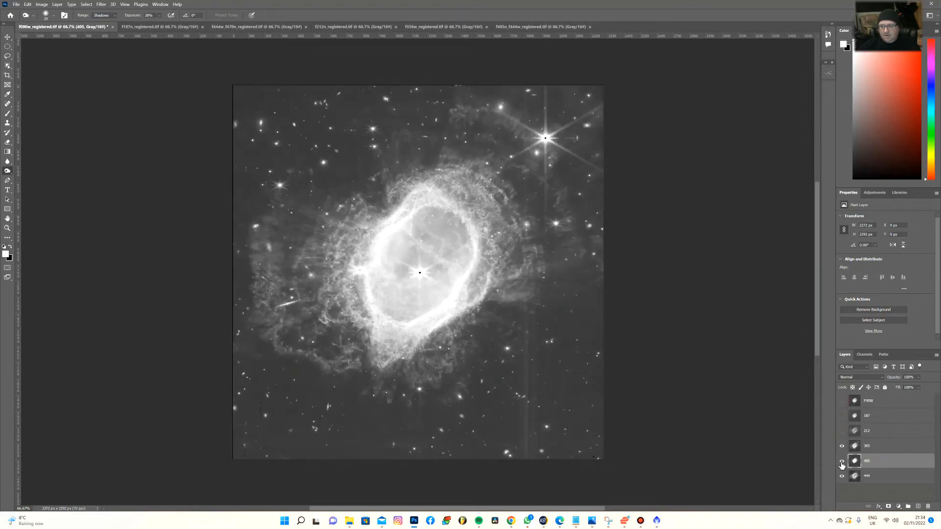
left_click(842, 461)
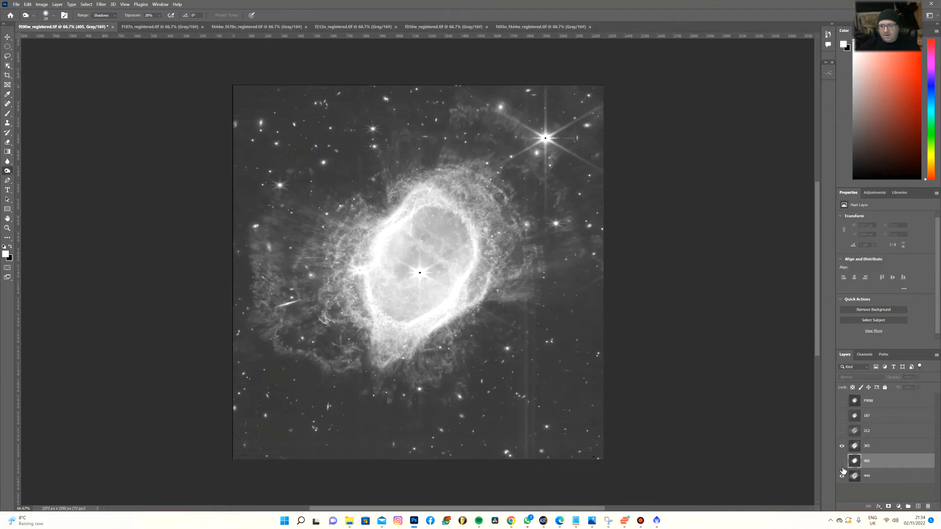
left_click(842, 462)
left_click(842, 446)
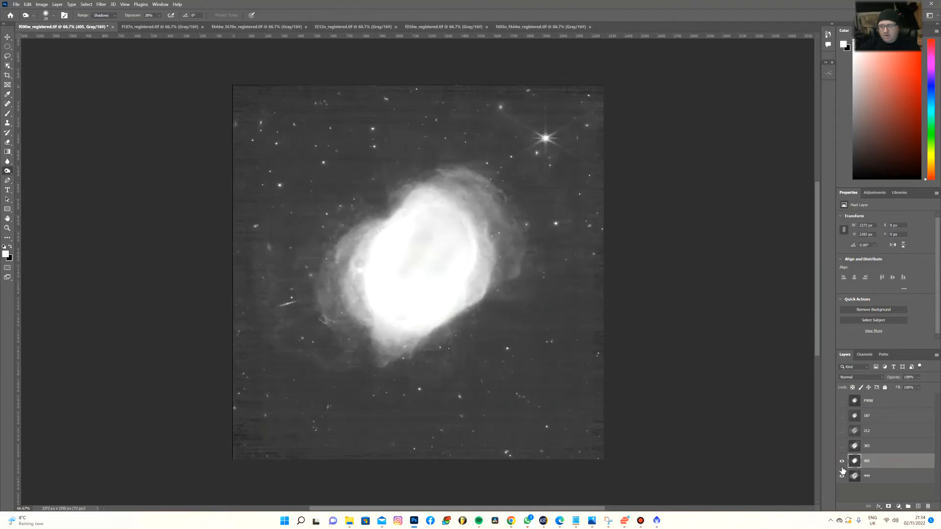
Toggle the visibility of layer 405 repeatedly to compare it with layer 444, leaving it shown
left_click(842, 462)
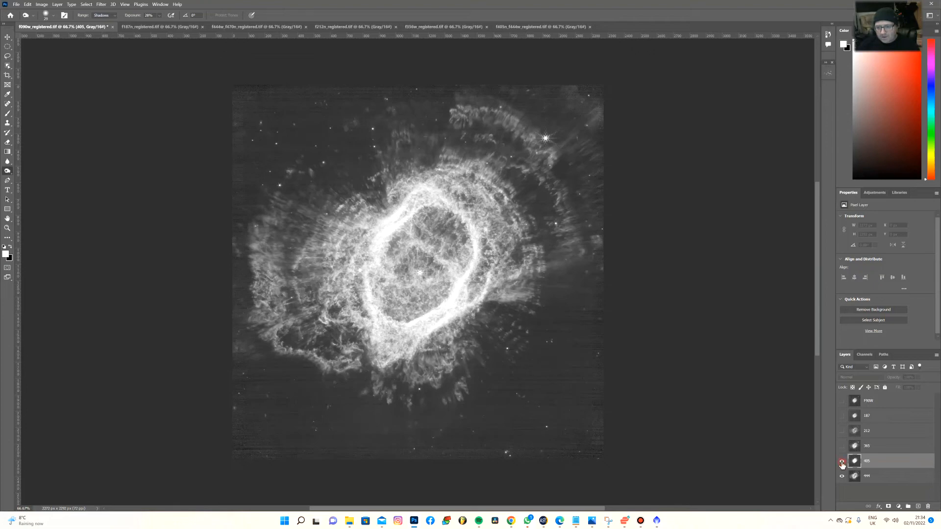
left_click(842, 462)
left_click(841, 461)
left_click(842, 462)
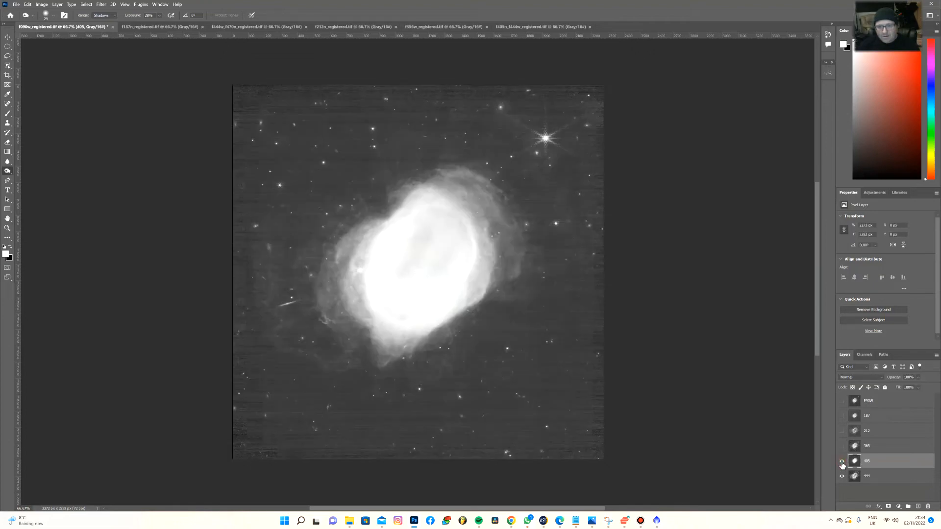
left_click(842, 461)
left_click(841, 461)
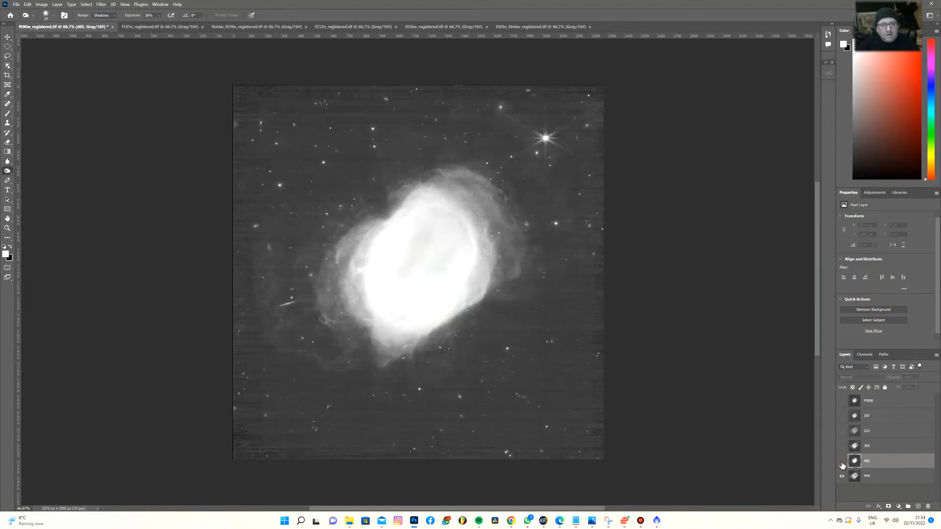
left_click(842, 461)
left_click(842, 462)
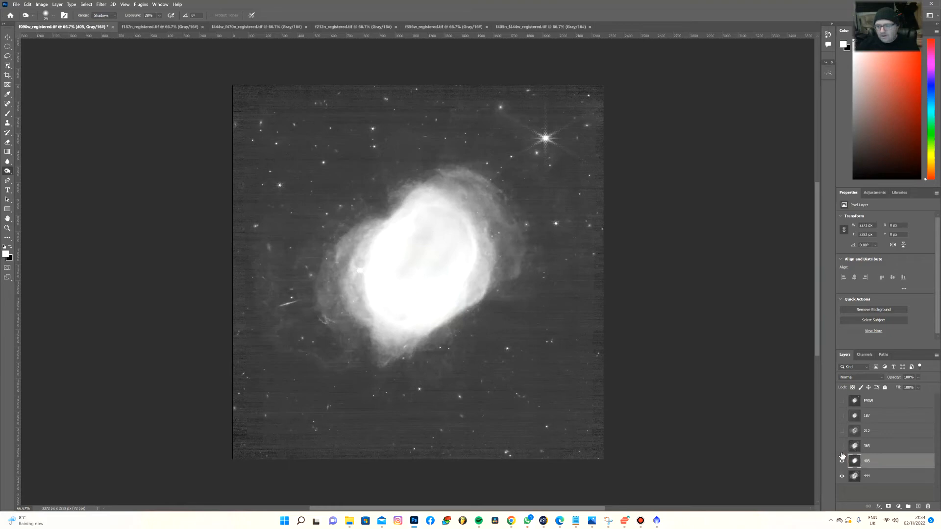
Toggle the visibility of layer 365 to compare it with layer 405, then show layers 365 and 212 again
left_click(842, 447)
left_click(842, 447)
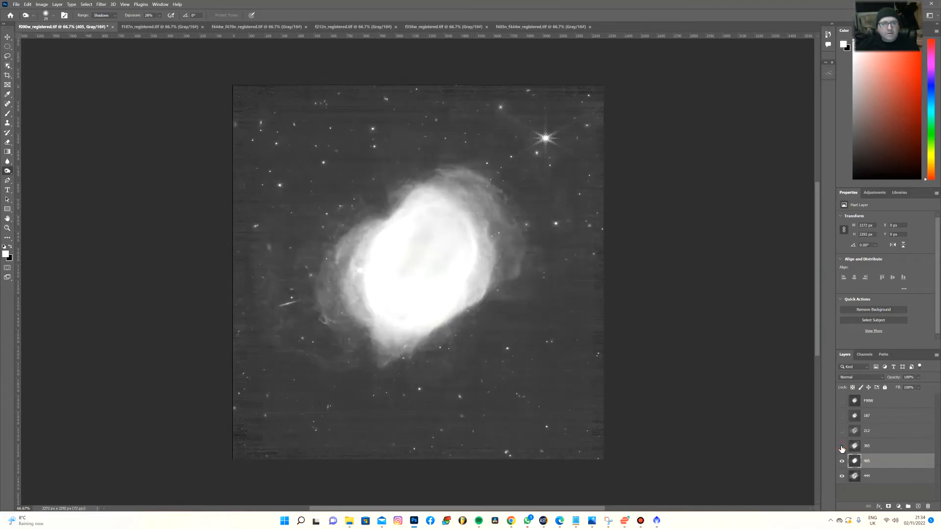
left_click(842, 447)
left_click(842, 447)
left_click(842, 447)
left_click(842, 431)
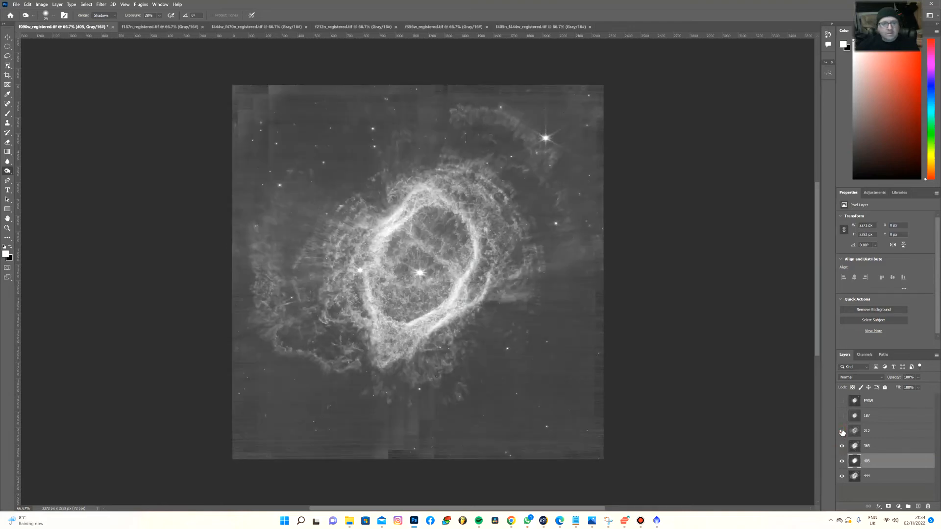
Toggle the visibility of layers 212, 187 and F90W in turn to compare each with the filter image beneath
left_click(842, 431)
left_click(842, 432)
left_click(842, 432)
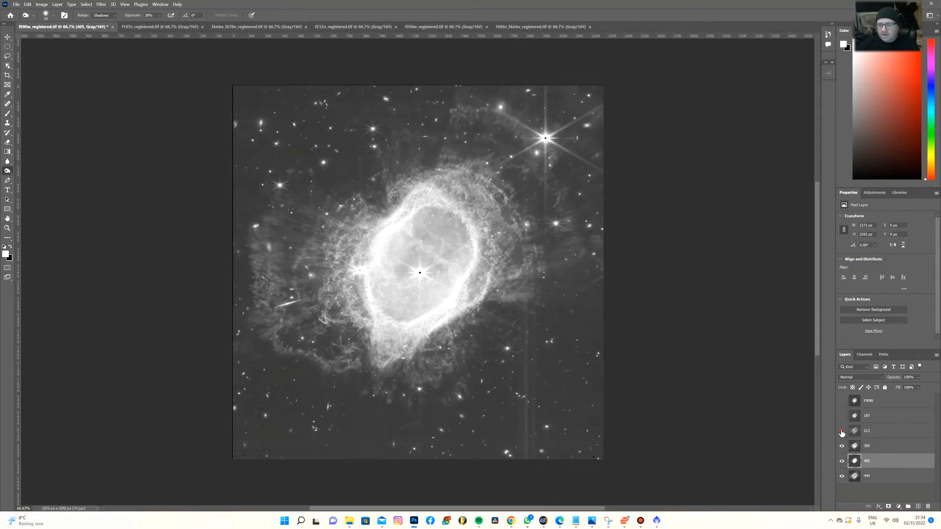
left_click(841, 431)
left_click(841, 416)
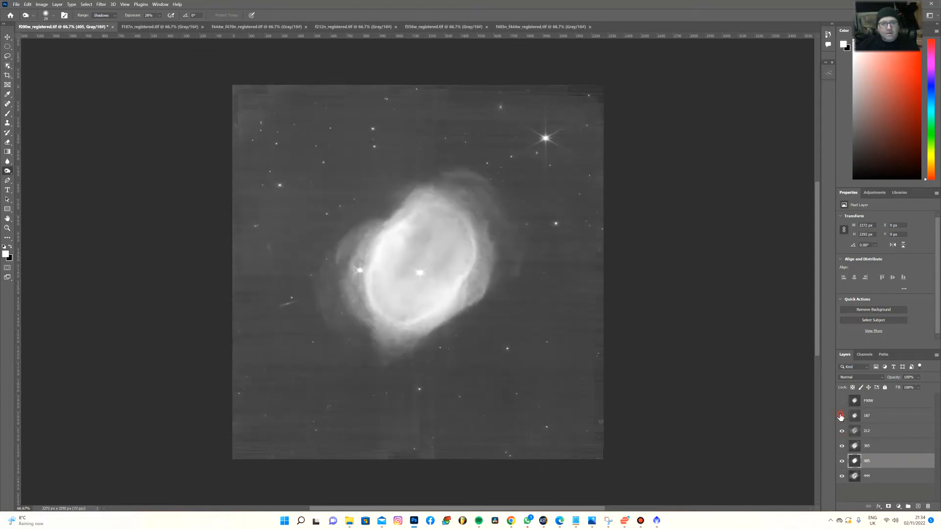
left_click(842, 416)
left_click(842, 401)
left_click(841, 401)
left_click(841, 401)
left_click(841, 401)
Hide layers 187, 212, 365 and 405 so that only layer 444 is displayed
left_click(841, 416)
left_click(841, 430)
left_click(841, 446)
left_click(842, 461)
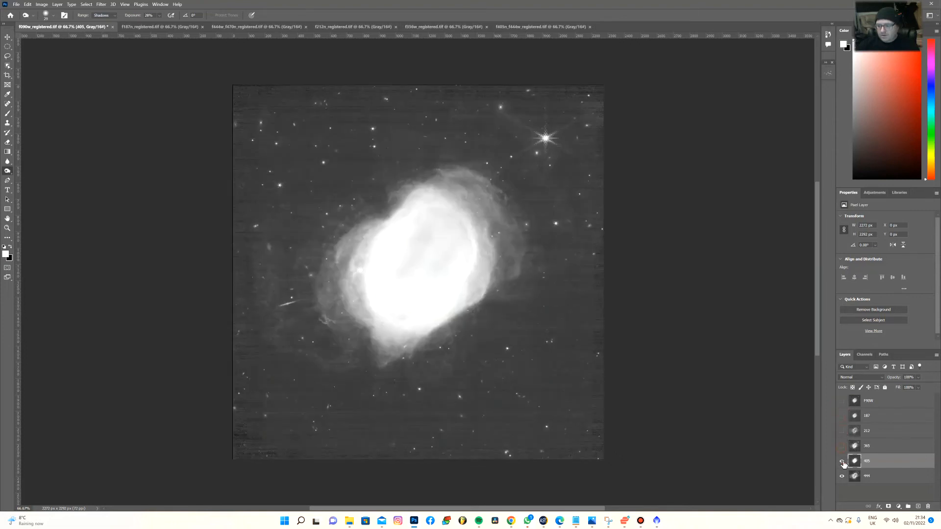
Select layer 444 and convert the document from grayscale to RGB Color mode without merging the layers
left_click(870, 477)
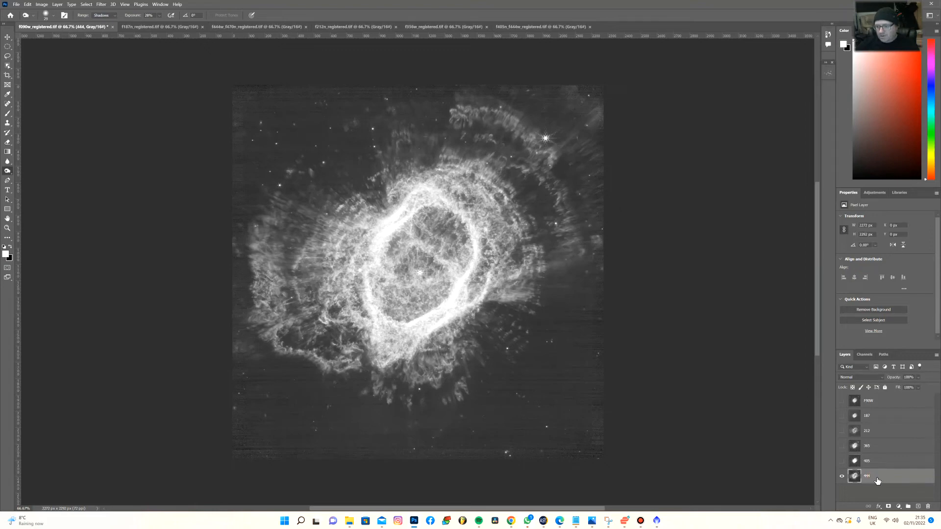
left_click(876, 194)
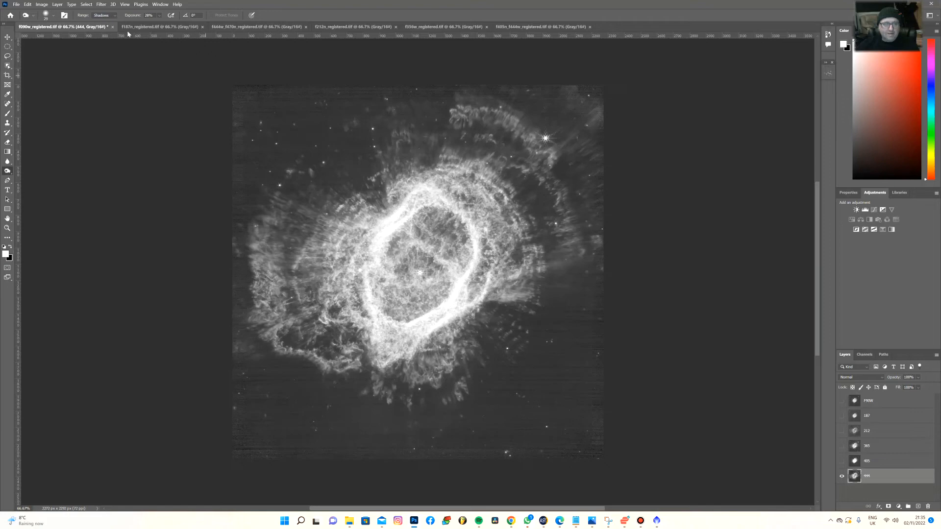
left_click(42, 5)
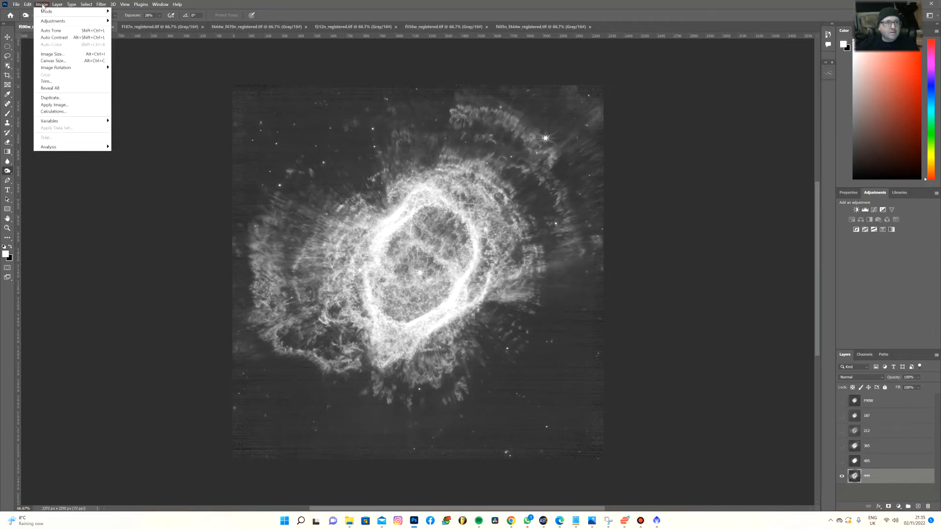
mouse_move(73, 12)
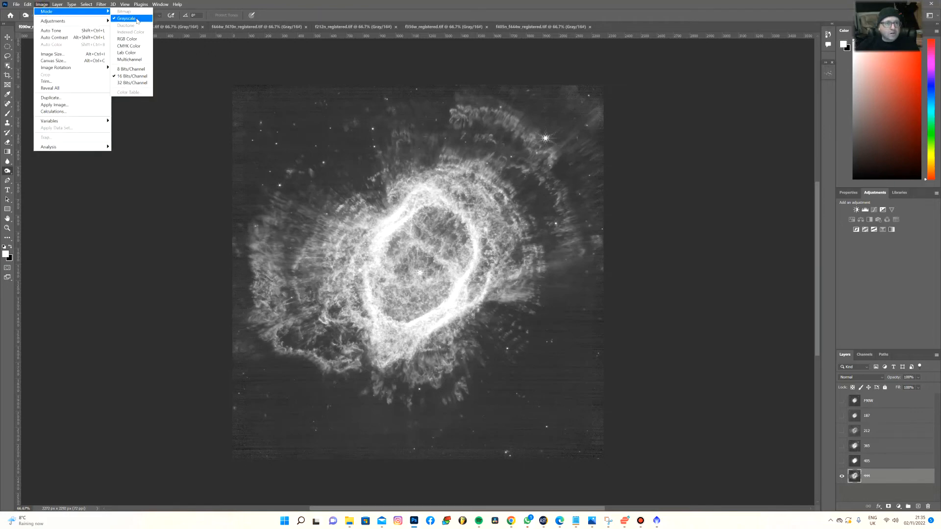
left_click(130, 39)
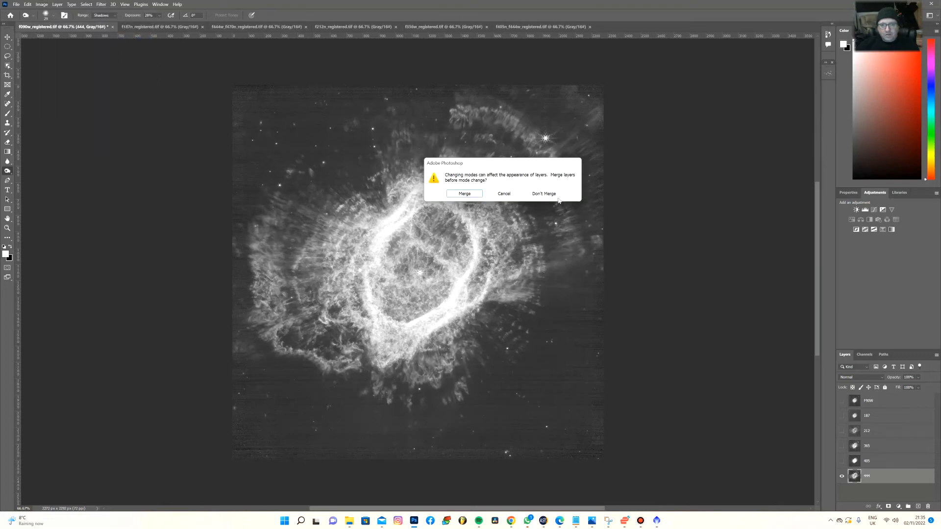
left_click(543, 194)
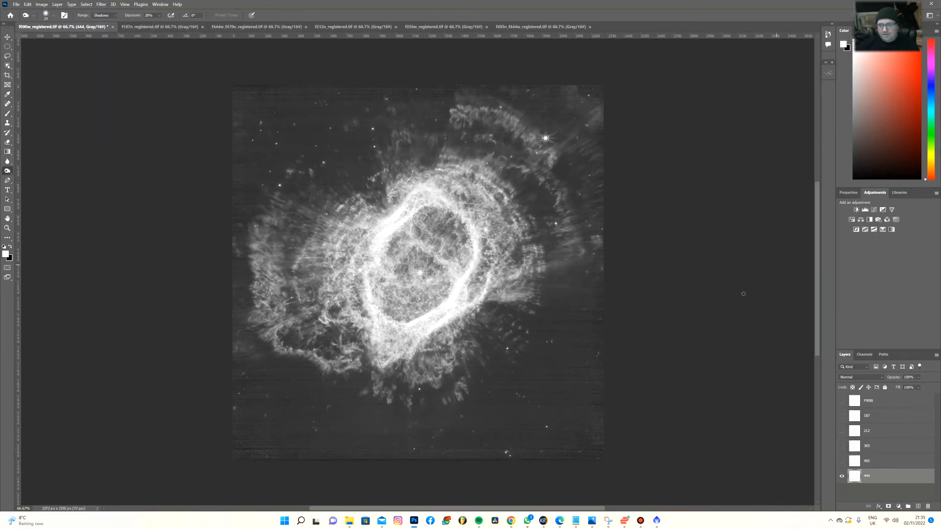
Add a Hue/Saturation adjustment layer directly above layer 444 and turn on Colorize
right_click(877, 479)
left_click(875, 481)
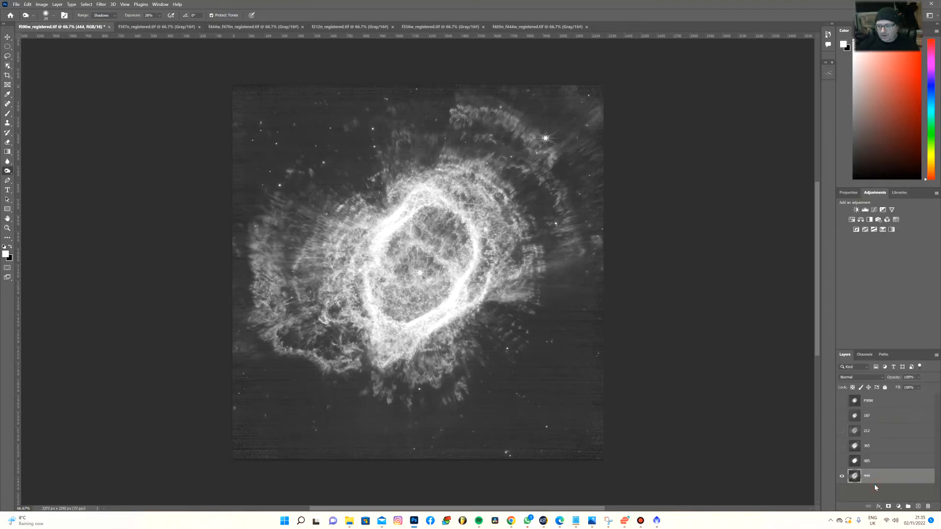
left_click(852, 220)
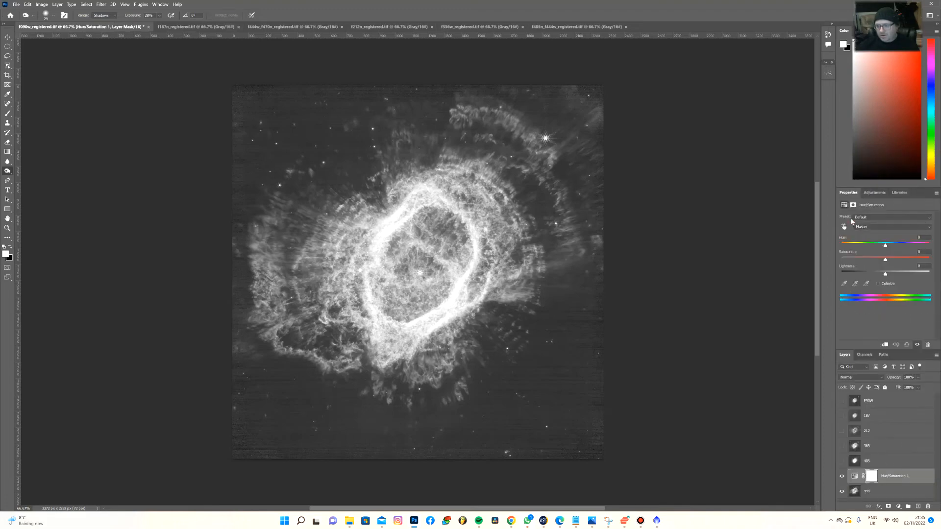
left_click(885, 283)
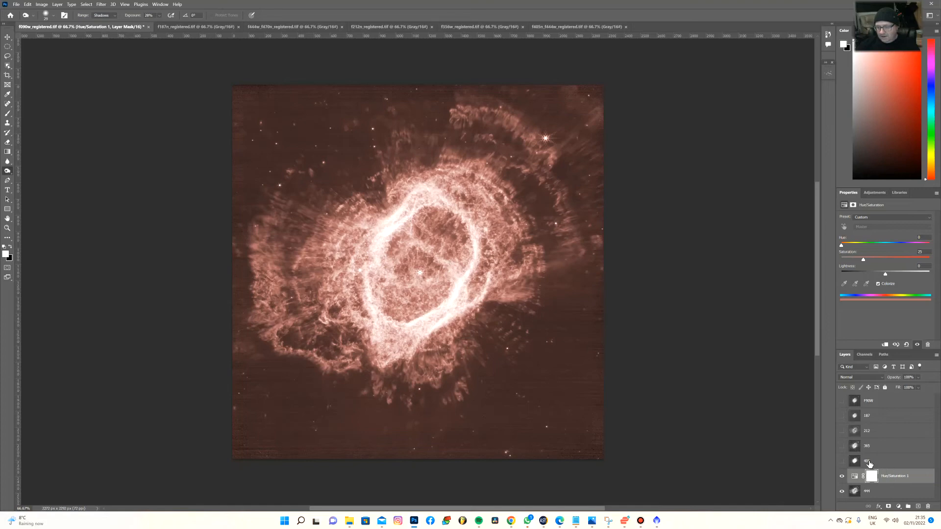
Show layer 405, add a Hue/Saturation adjustment with Colorize above it, and clip the adjustment to that layer
left_click(842, 461)
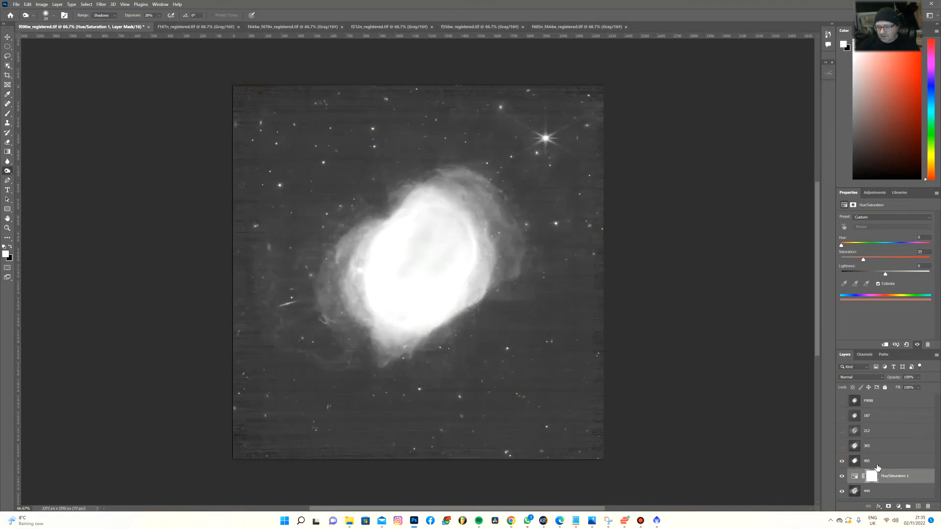
left_click(875, 464)
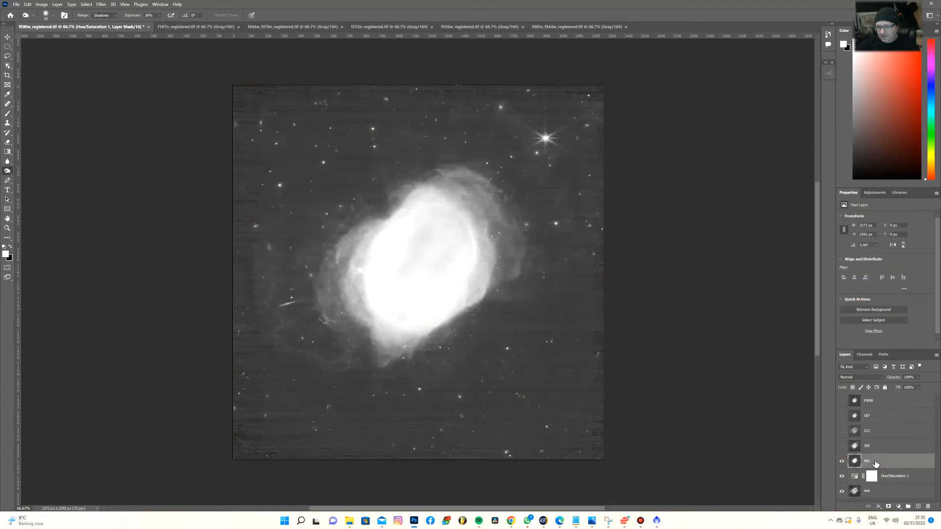
left_click(874, 192)
left_click(852, 220)
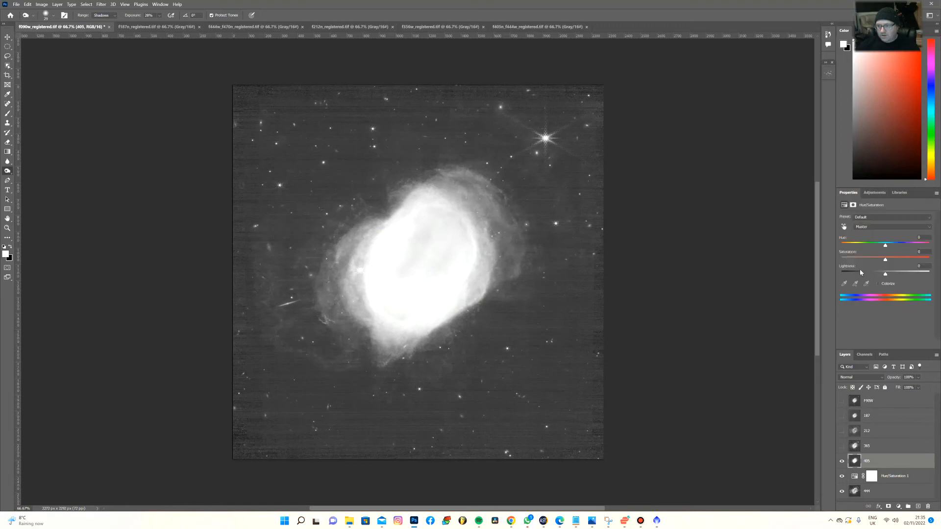
left_click(878, 284)
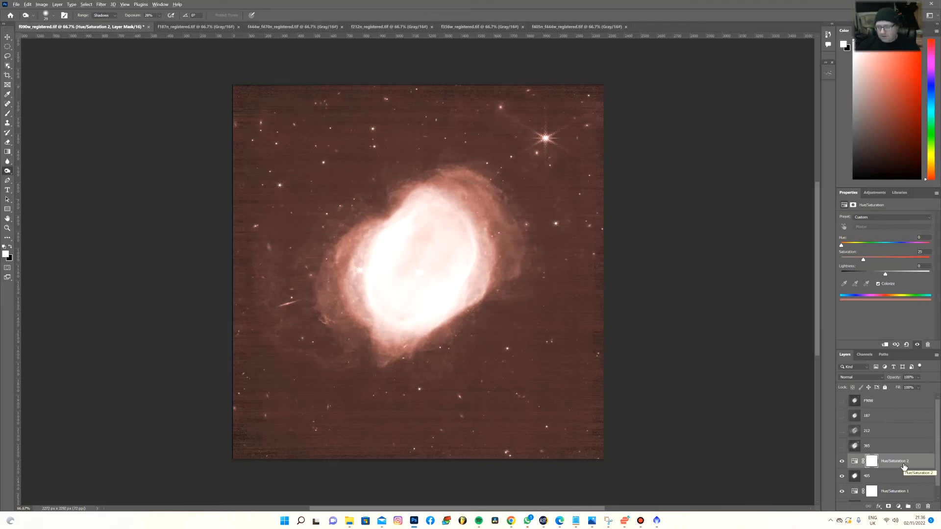
left_click_drag(904, 467, 899, 467)
left_click_drag(900, 465, 899, 465)
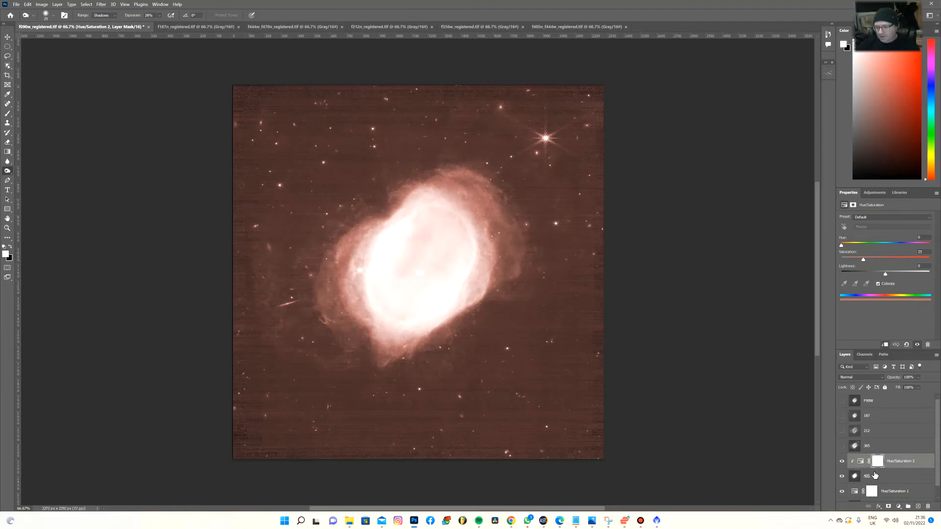
Set layer 405 to Screen blending at about 50% opacity and its clipped Hue/Saturation hue to 15
scroll(888, 464, "down", 1)
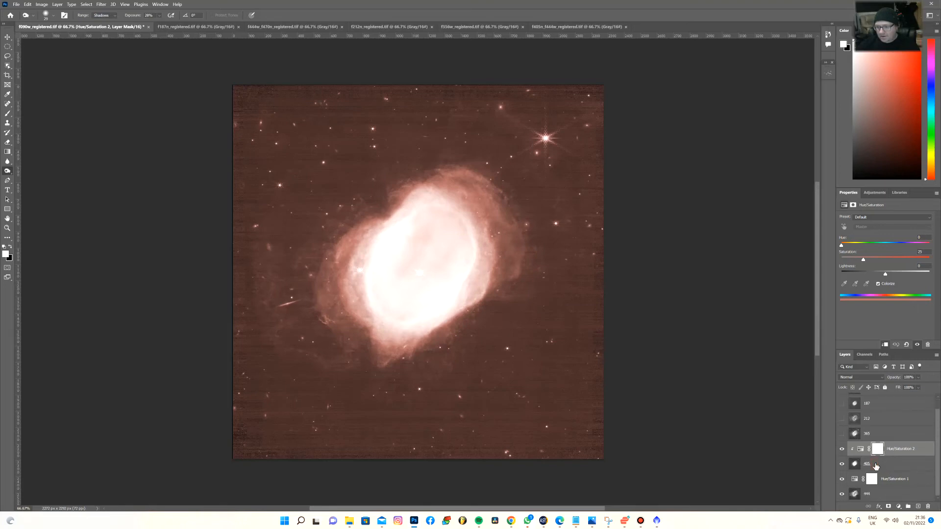
left_click(877, 468)
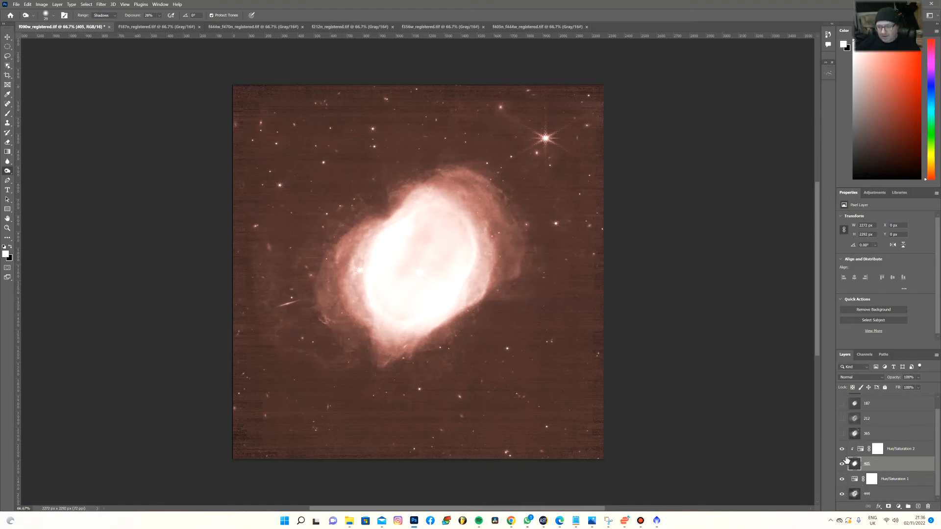
left_click(880, 378)
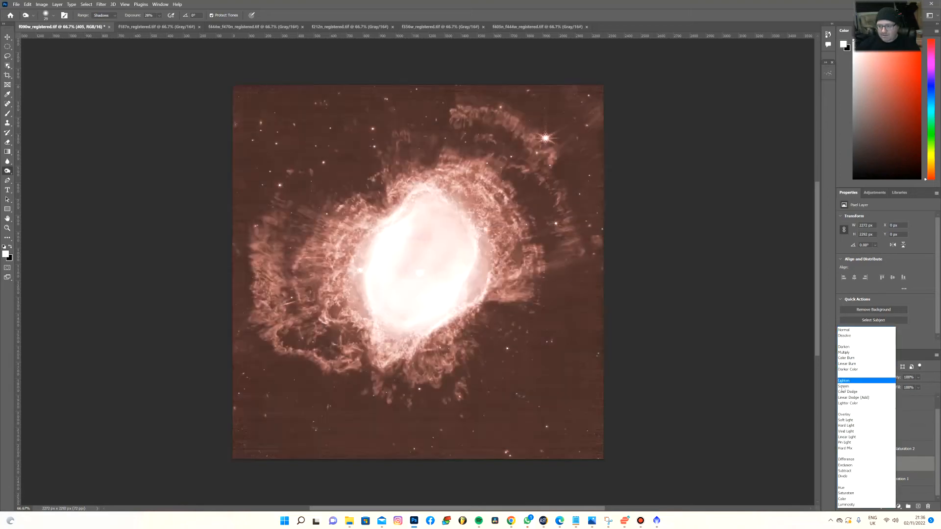
left_click(843, 386)
left_click(918, 378)
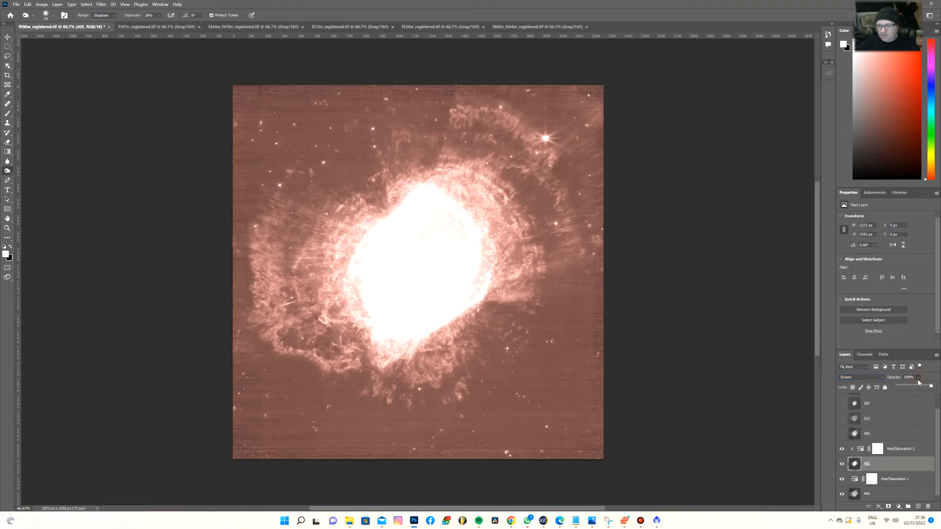
left_click_drag(932, 386, 912, 386)
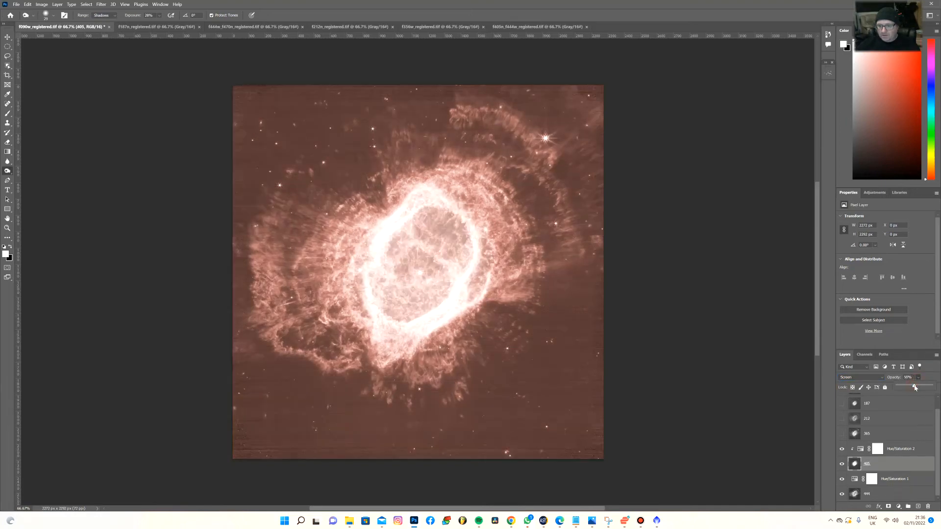
left_click(901, 453)
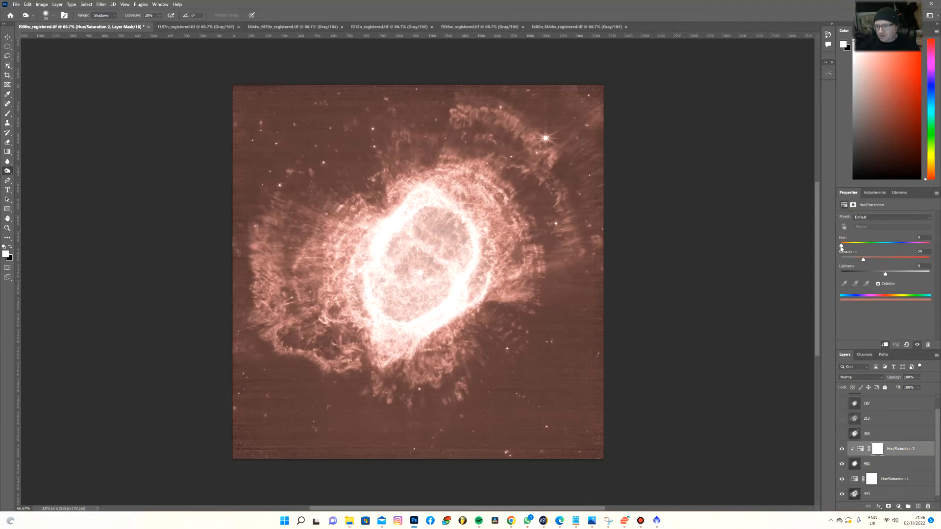
left_click_drag(840, 246, 844, 248)
Show layer 365 and set it to Screen blending with an opacity of about 50%
left_click(841, 435)
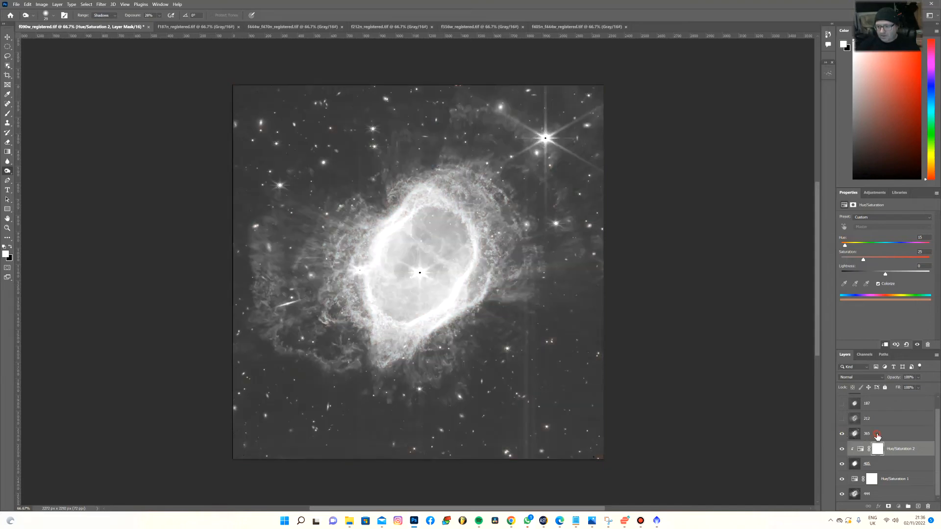
left_click(877, 435)
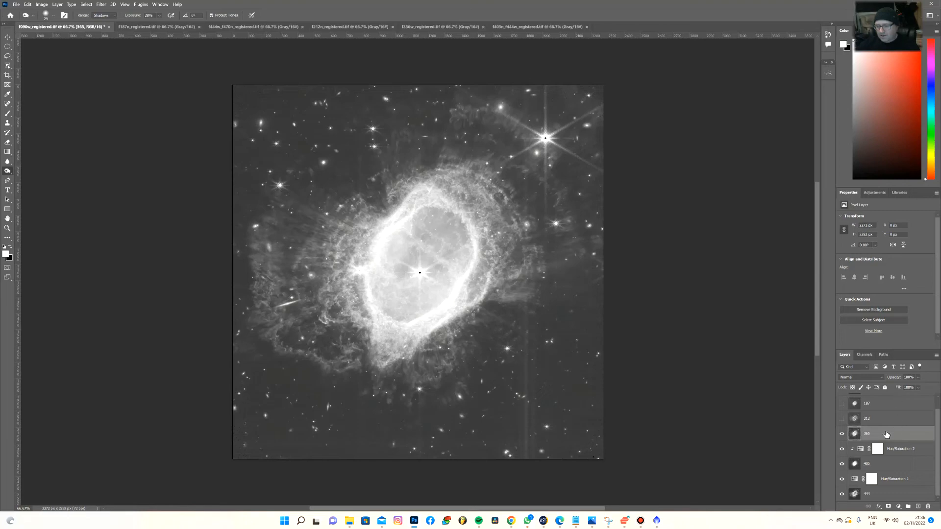
left_click(882, 378)
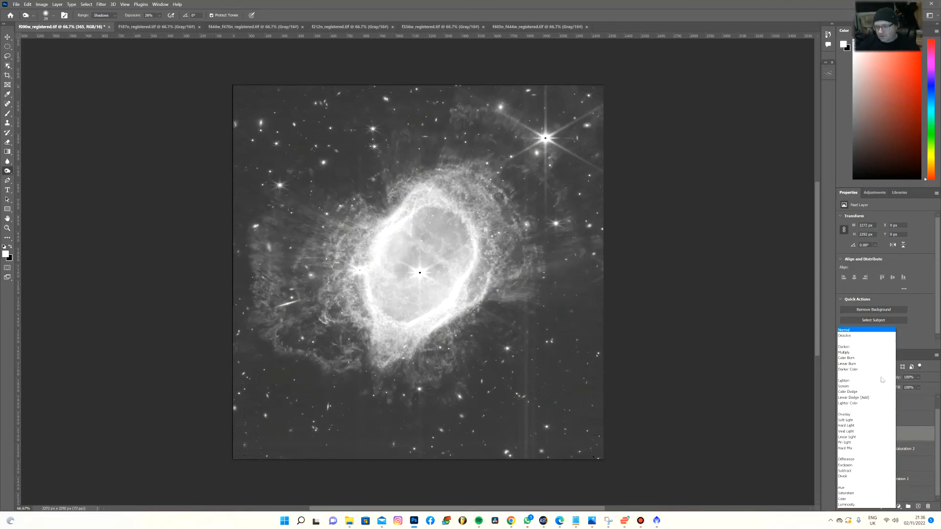
left_click(867, 393)
left_click(917, 378)
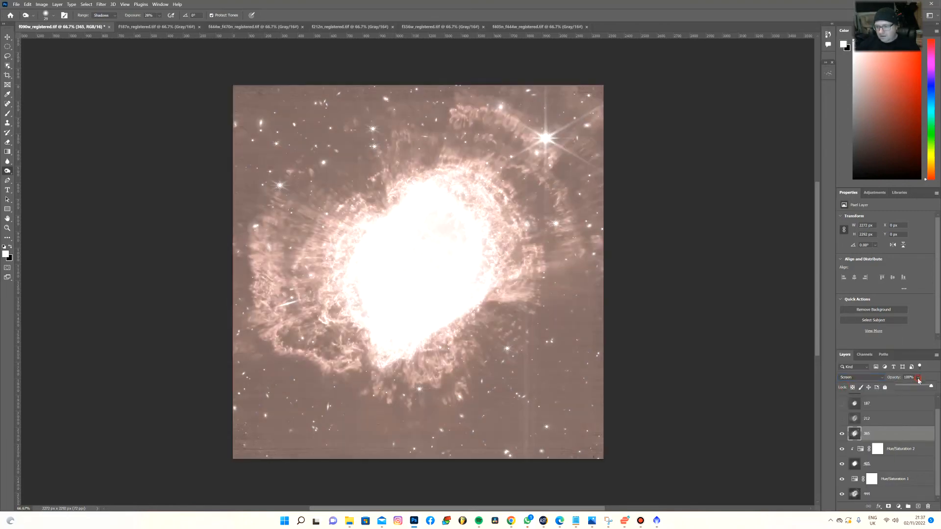
left_click_drag(932, 387, 913, 389)
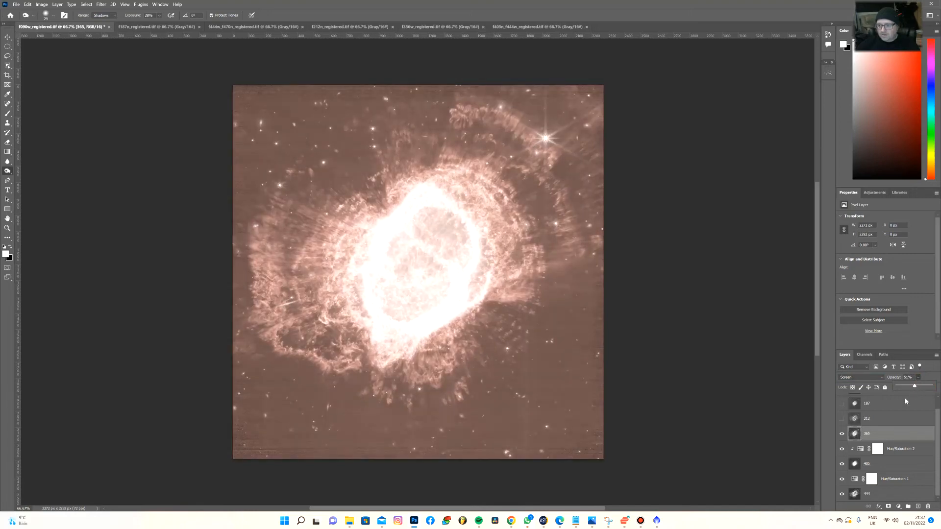
Add a Hue/Saturation adjustment layer above layer 365 and turn on Colorize
left_click(877, 436)
left_click(852, 220)
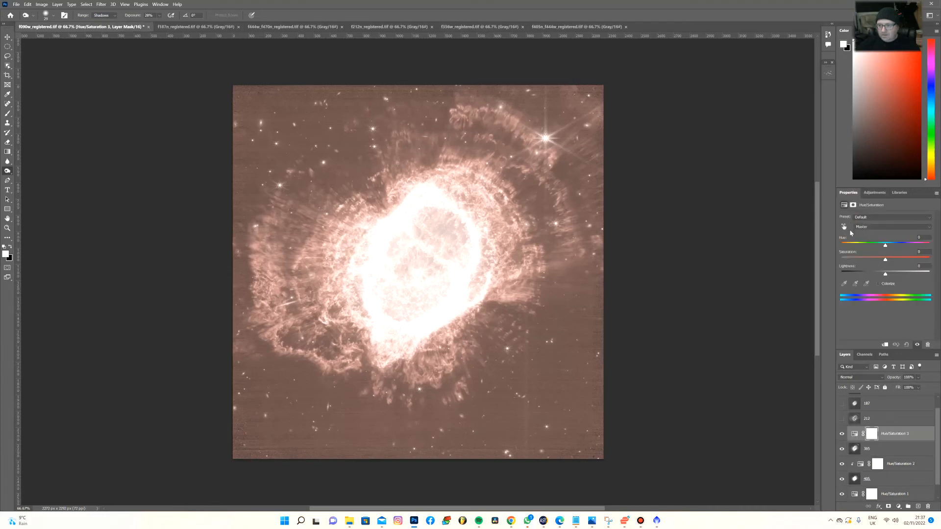
left_click(878, 284)
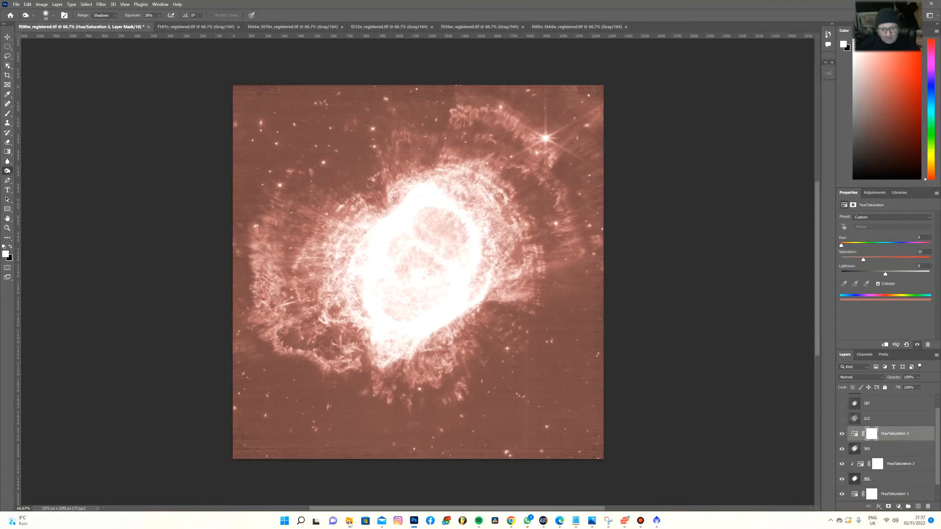
Switch to File Explorer, open Colour Pallate.jpg from the Astro2 (F:) drive, and place the filter chart beside the Photoshop layers for reference
mouse_move(348, 521)
left_click(369, 492)
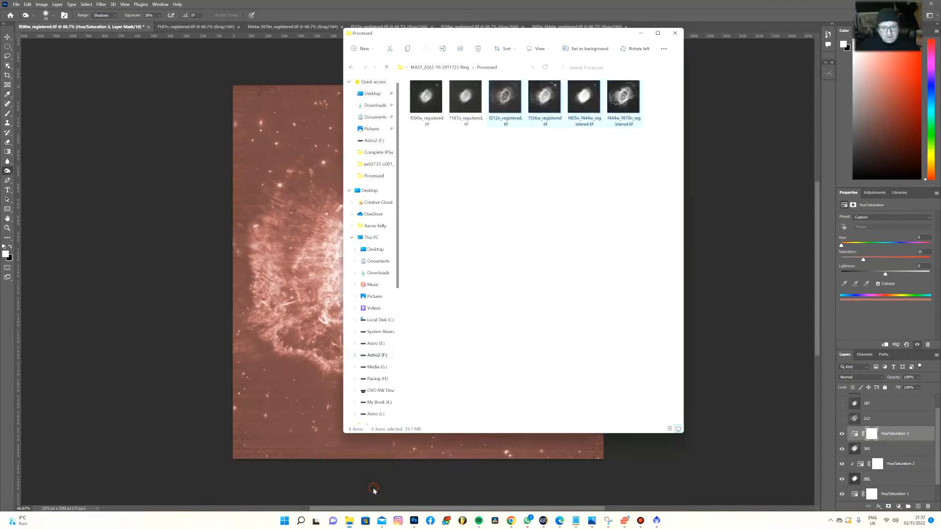
left_click(373, 356)
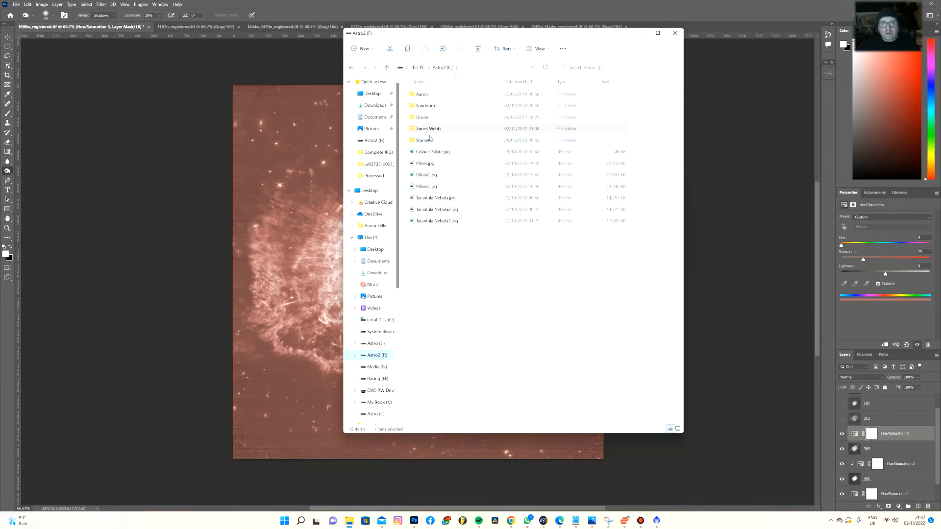
left_click(422, 151)
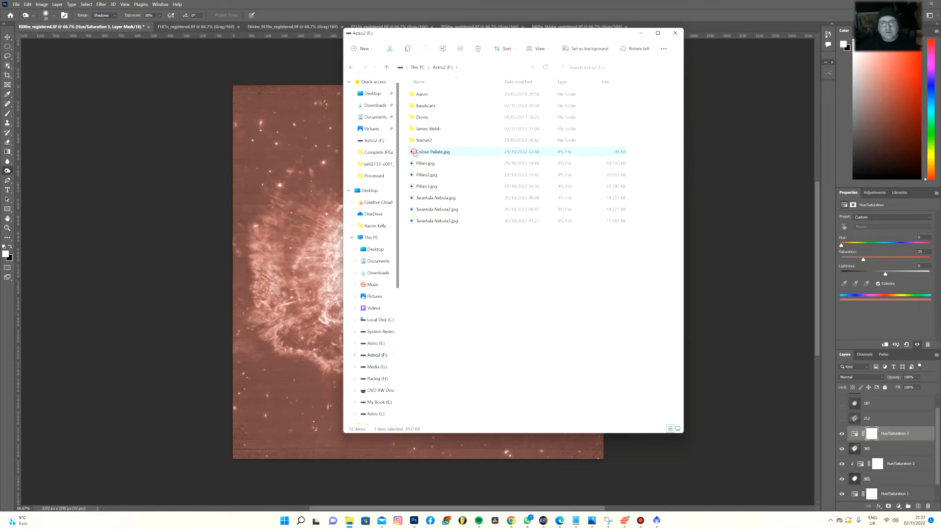
key("Return")
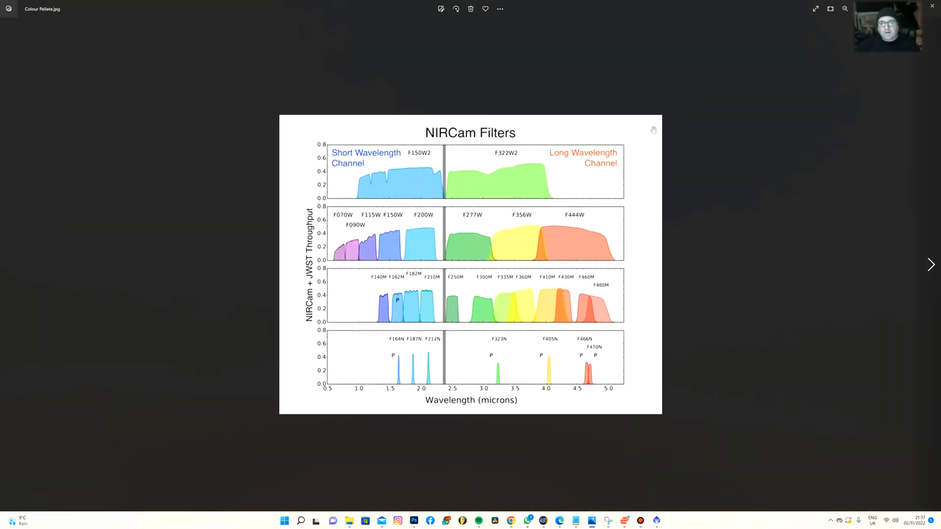
left_click_drag(734, 7, 510, 61)
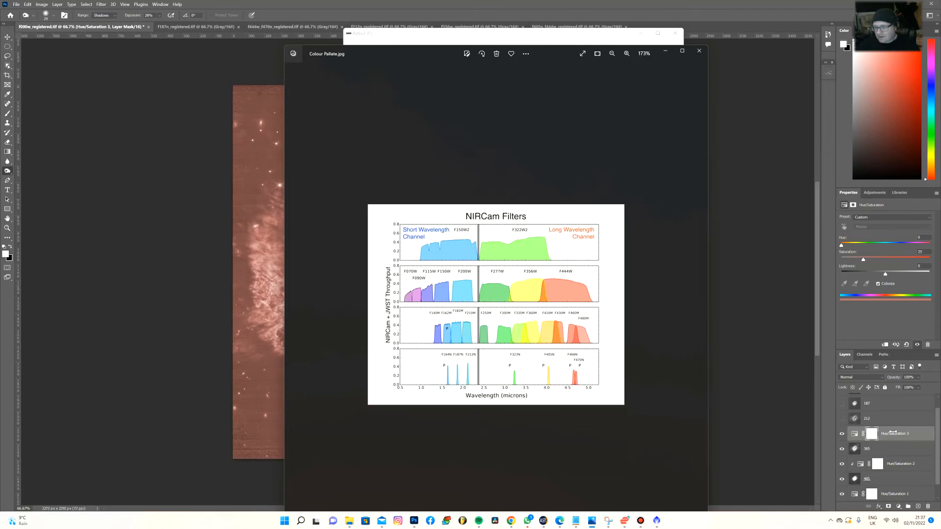
Set the hue of layer 365's Hue/Saturation adjustment to 57 and clip the adjustment to layer 365
left_click(841, 247)
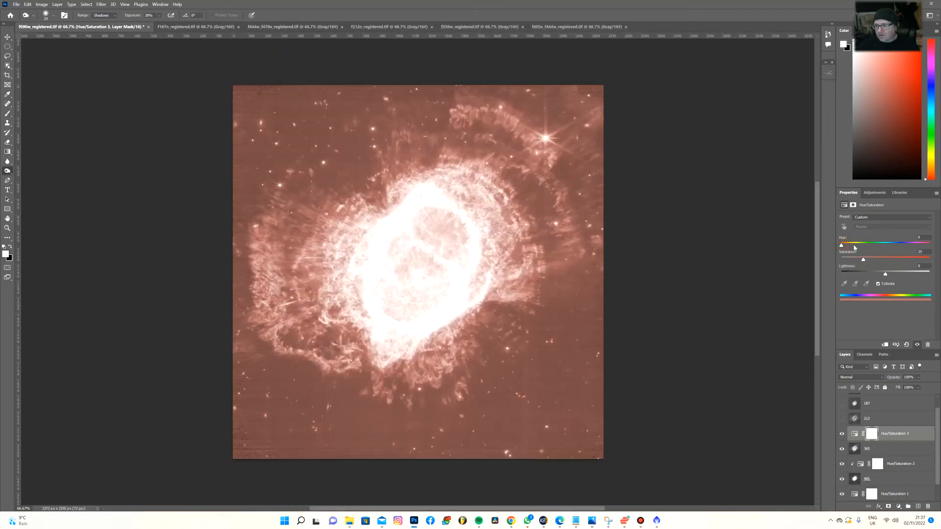
left_click_drag(845, 248, 855, 247)
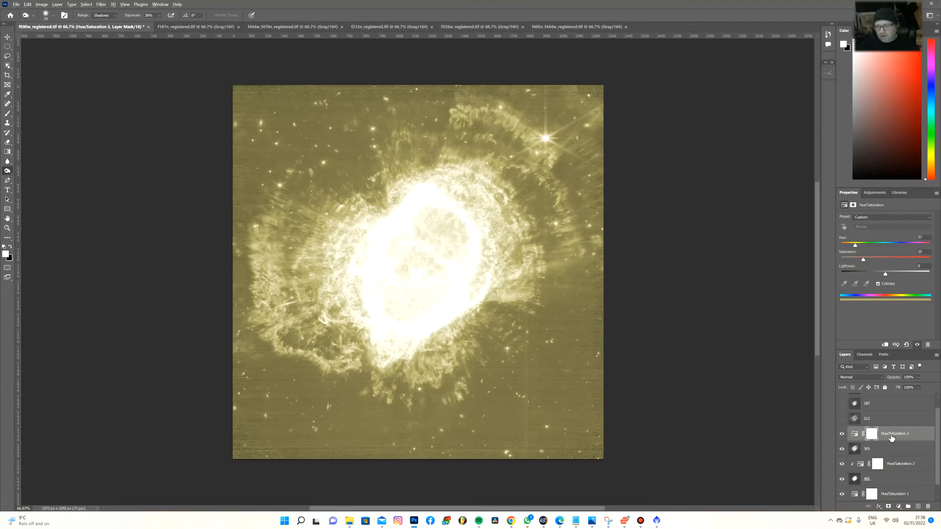
left_click_drag(891, 437, 891, 440)
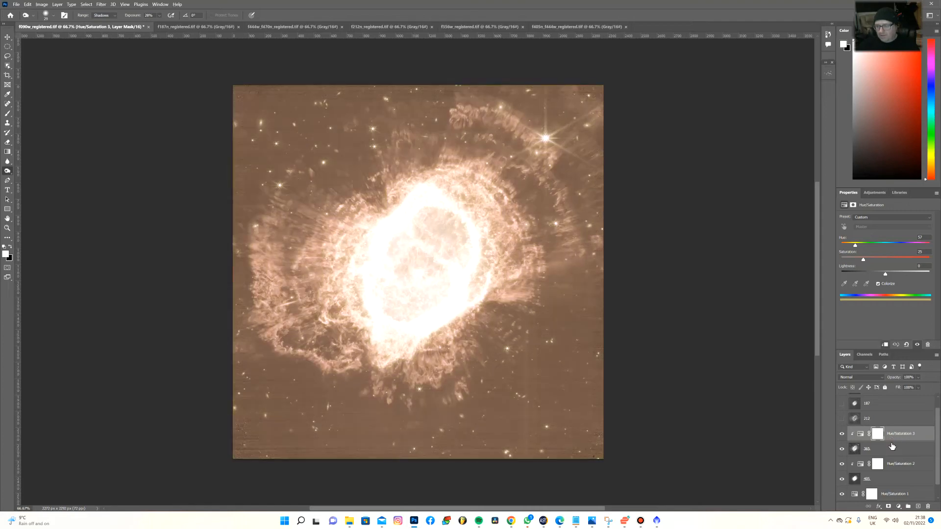
left_click(881, 452)
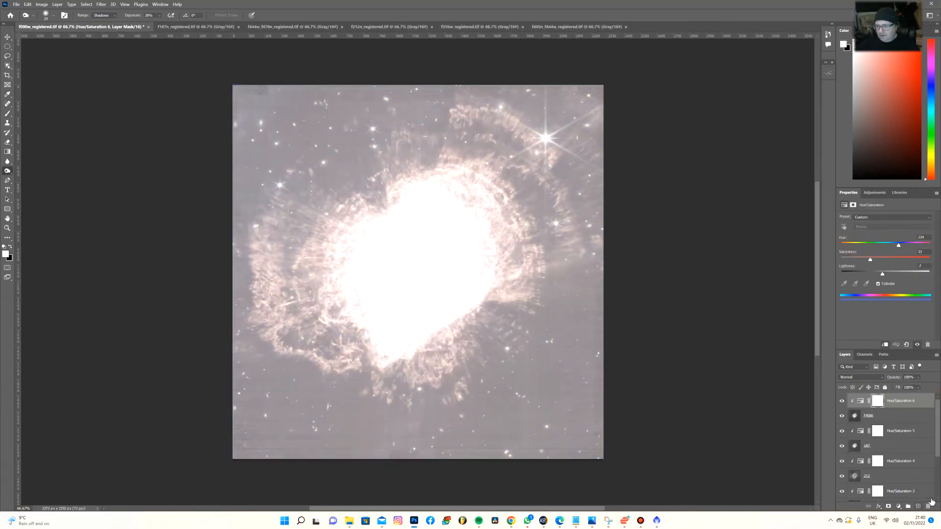
Clip the Hue/Saturation 1 adjustment to layer 444 at the base of the layer stack
scroll(936, 500, "down", 4)
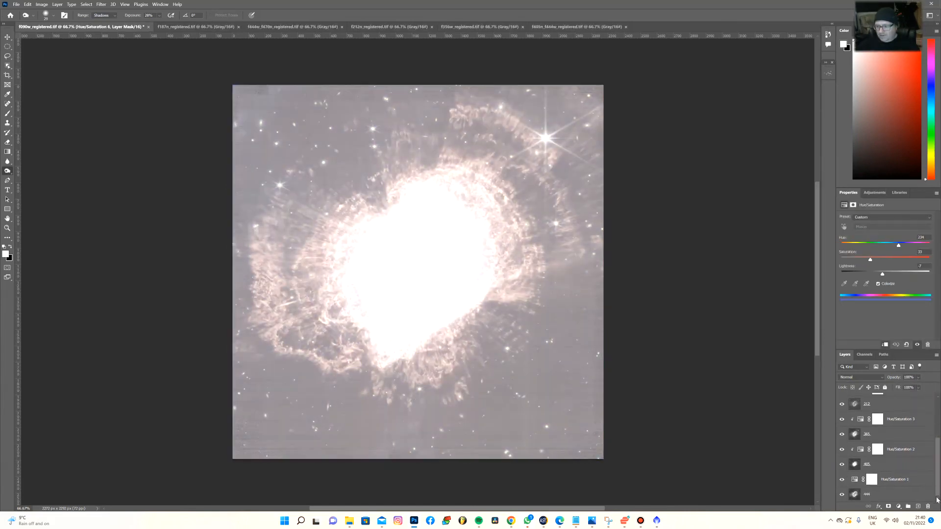
left_click(874, 496)
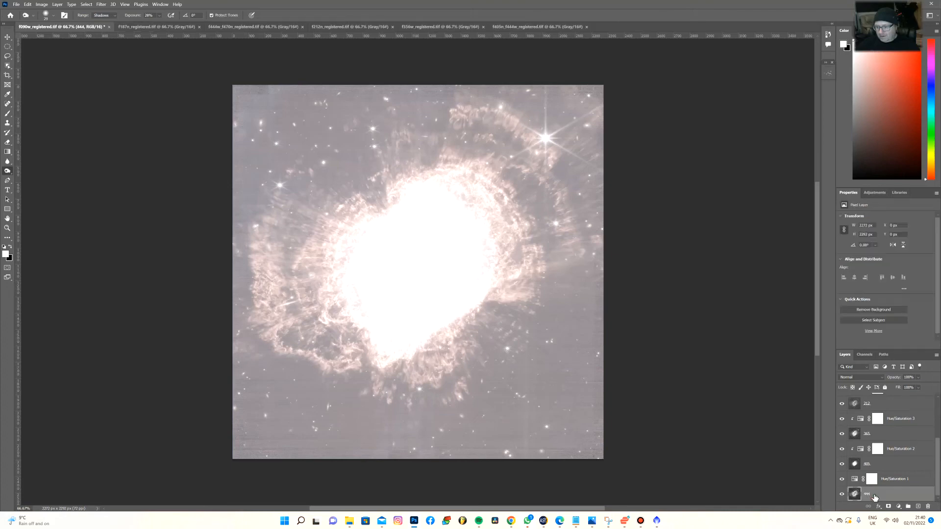
left_click(885, 484)
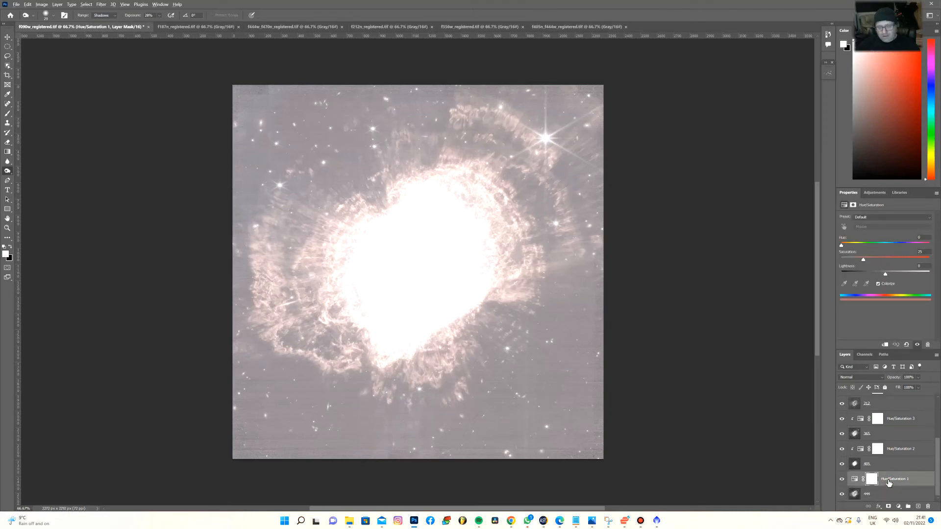
left_click(888, 483, "alt")
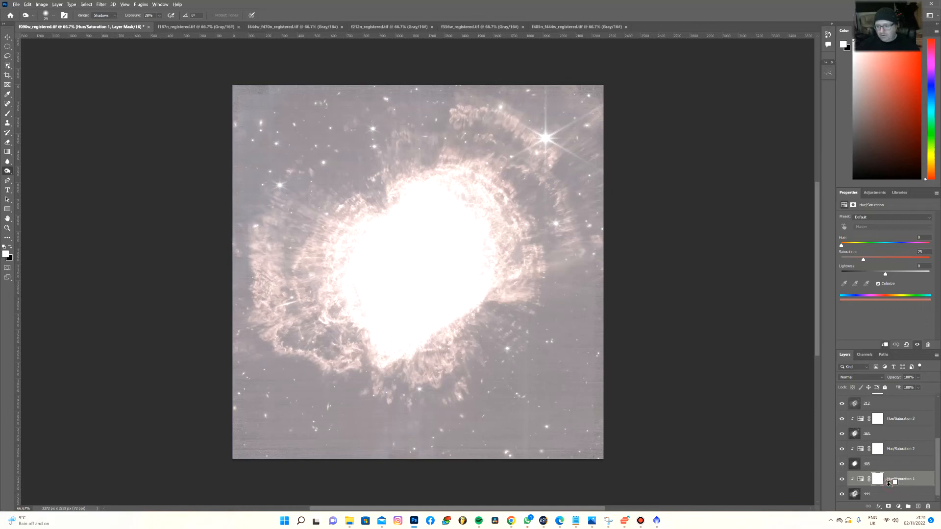
left_click(888, 483, "alt")
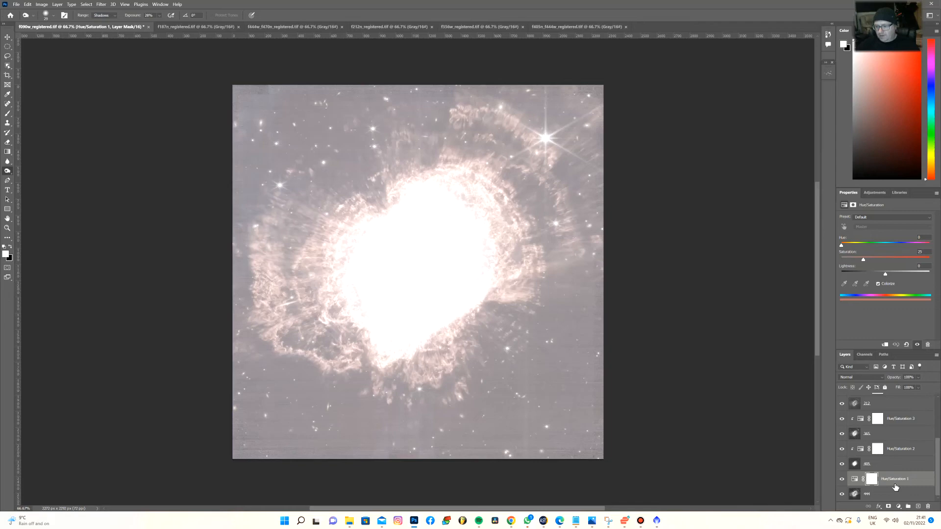
left_click(895, 488, "alt")
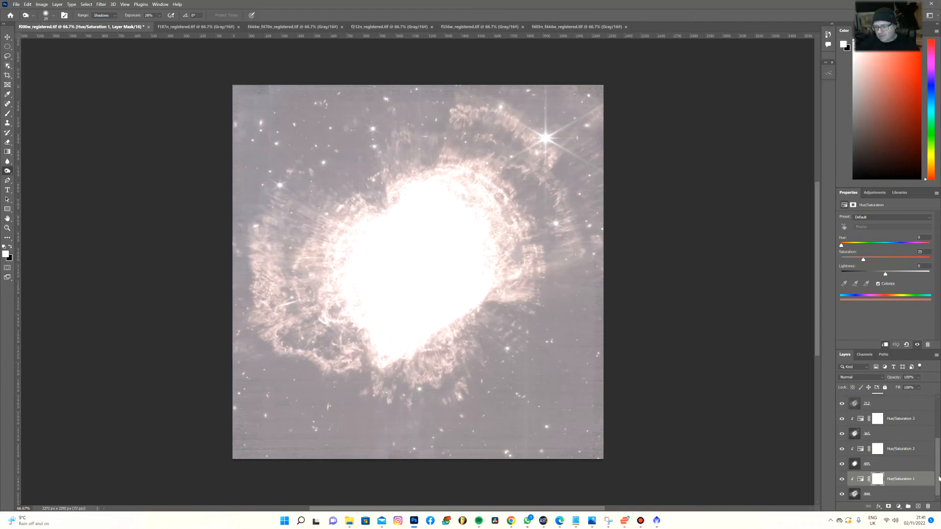
Add a Curves adjustment layer above all other layers and move its RGB black point to input 97
scroll(939, 478, "up", 5)
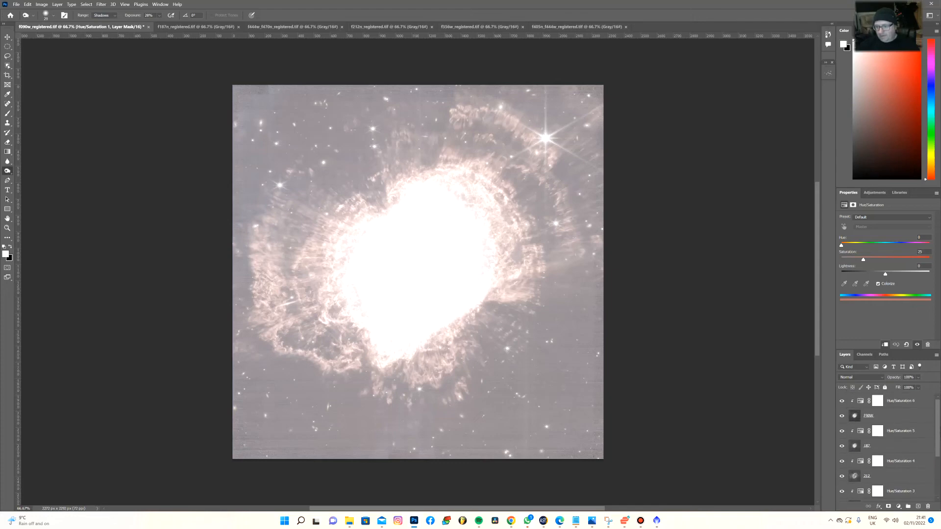
left_click(901, 402)
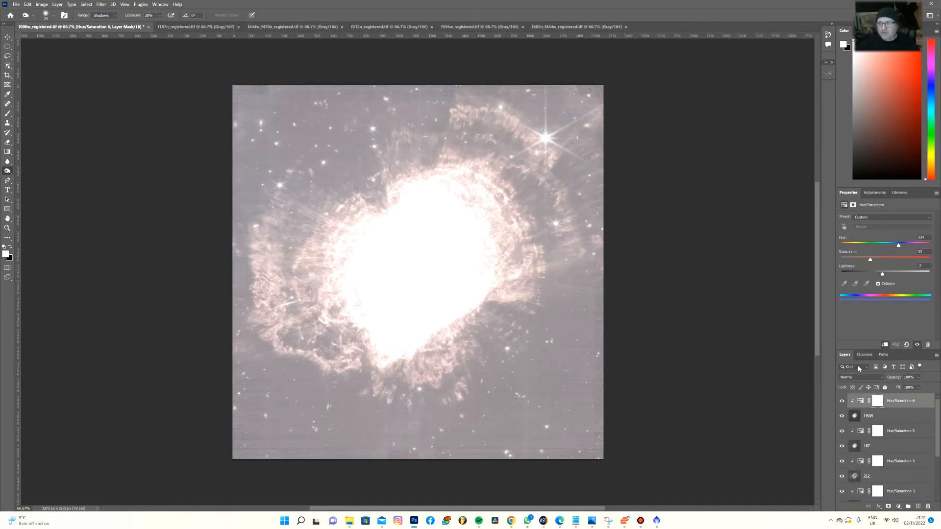
left_click(875, 193)
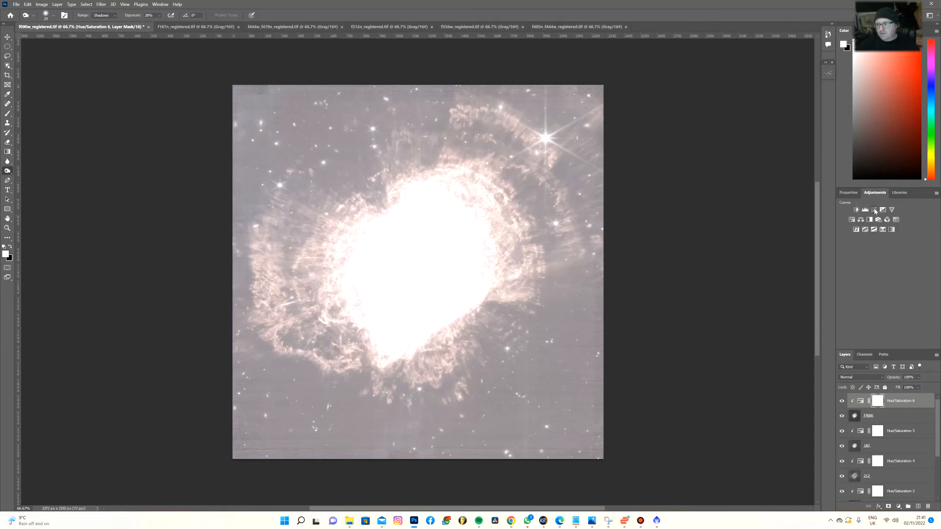
left_click(875, 210)
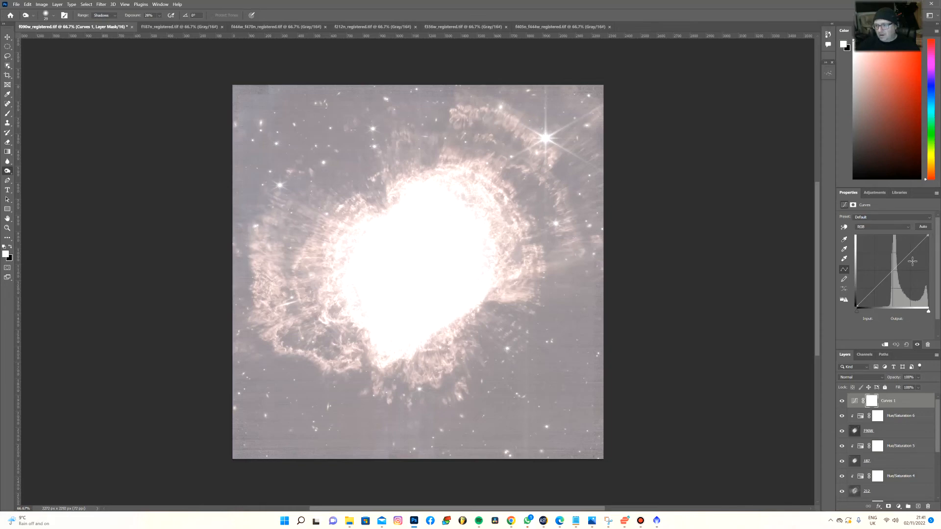
left_click_drag(857, 310, 885, 312)
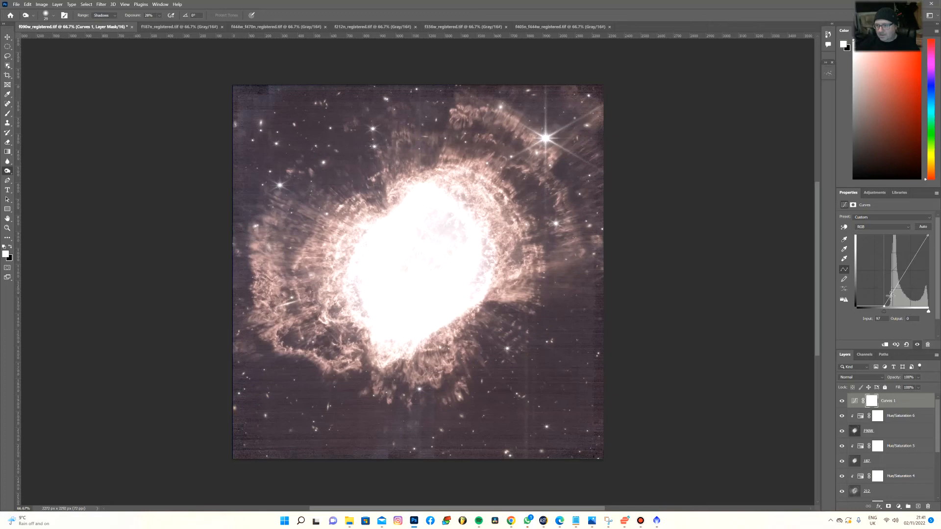
Bend the Curves adjustment downward with a shadow point and a highlight point at input 205, output 130
left_click_drag(889, 296, 892, 298)
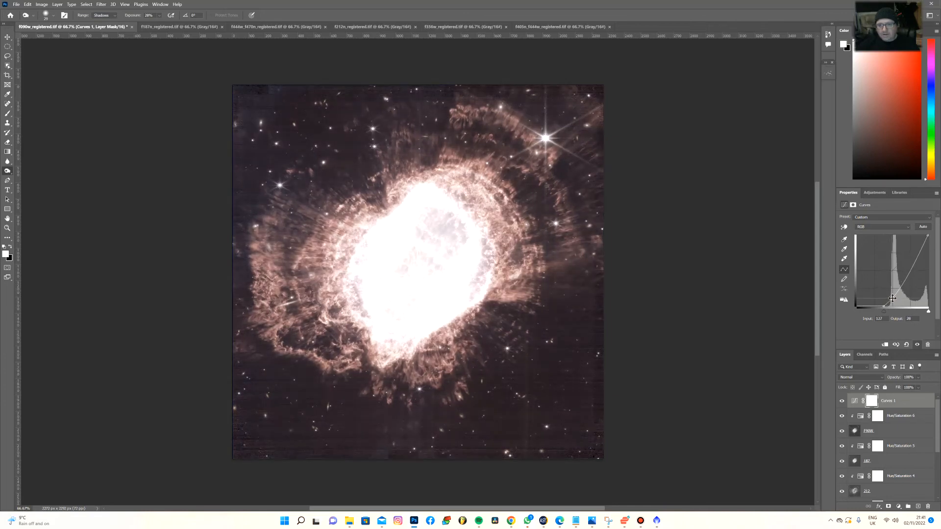
left_click(910, 266)
left_click_drag(911, 266, 916, 271)
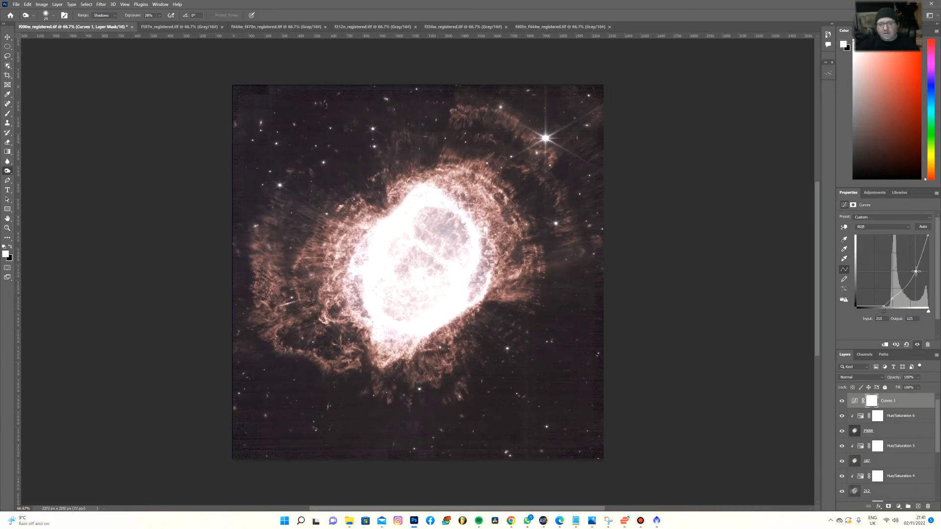
left_click_drag(916, 271, 914, 269)
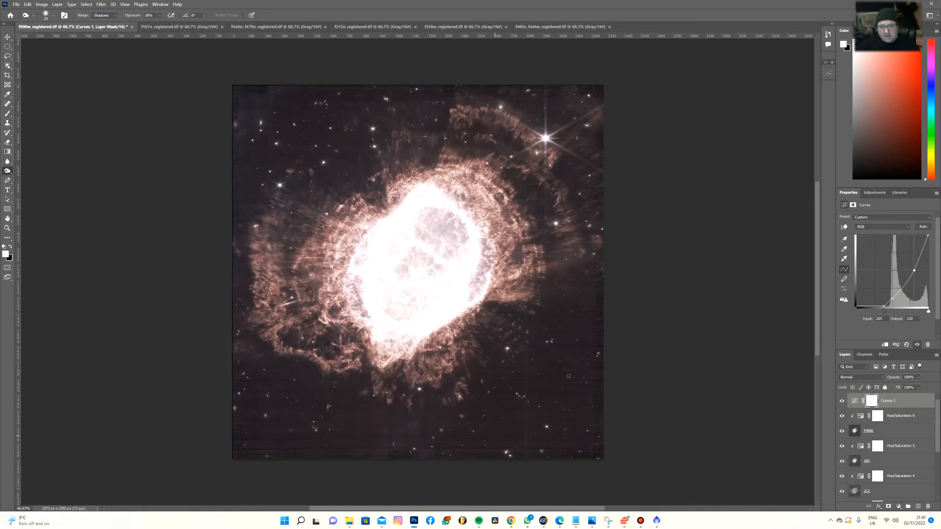
Compare the composite with layers F090W and 187 each hidden and shown in turn
left_click(843, 432)
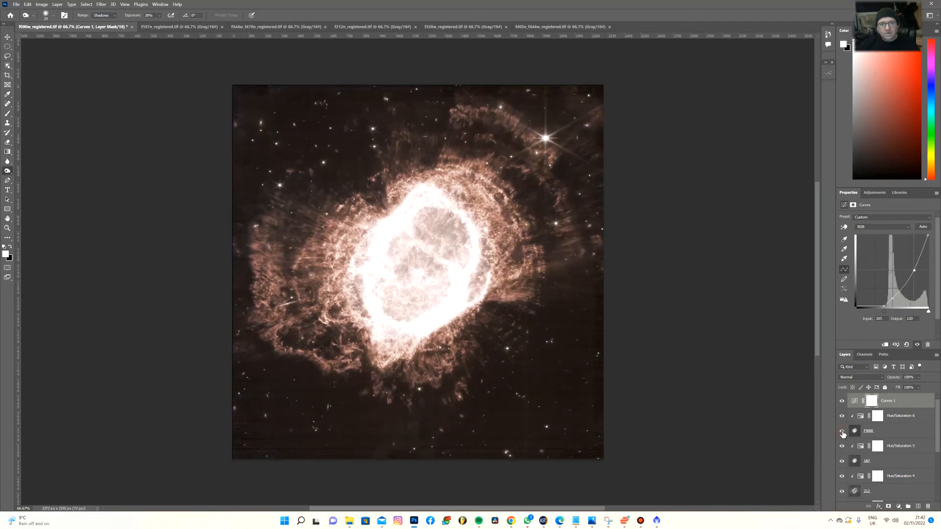
left_click(843, 432)
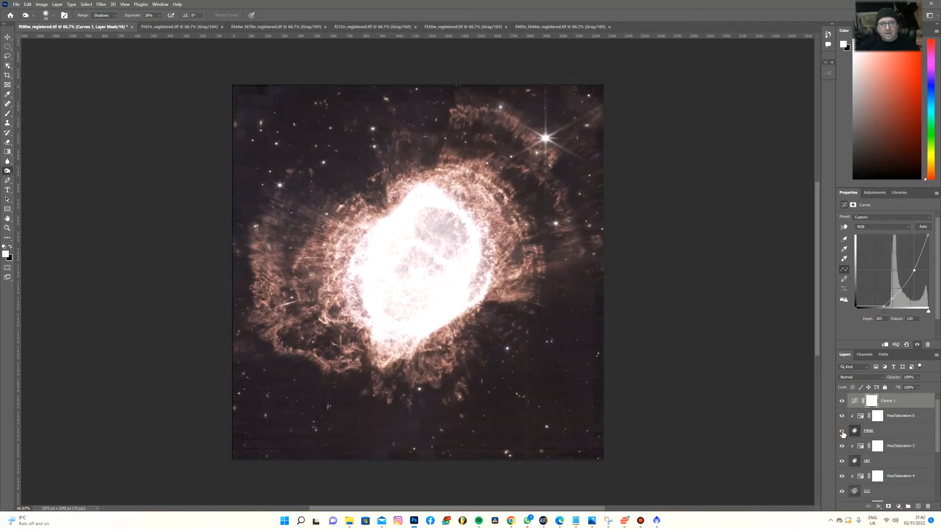
left_click(842, 462)
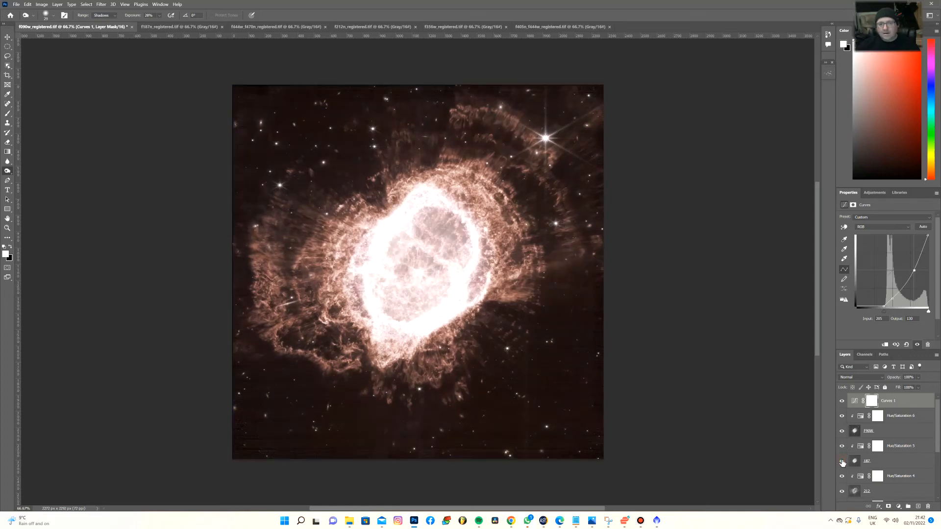
left_click(843, 461)
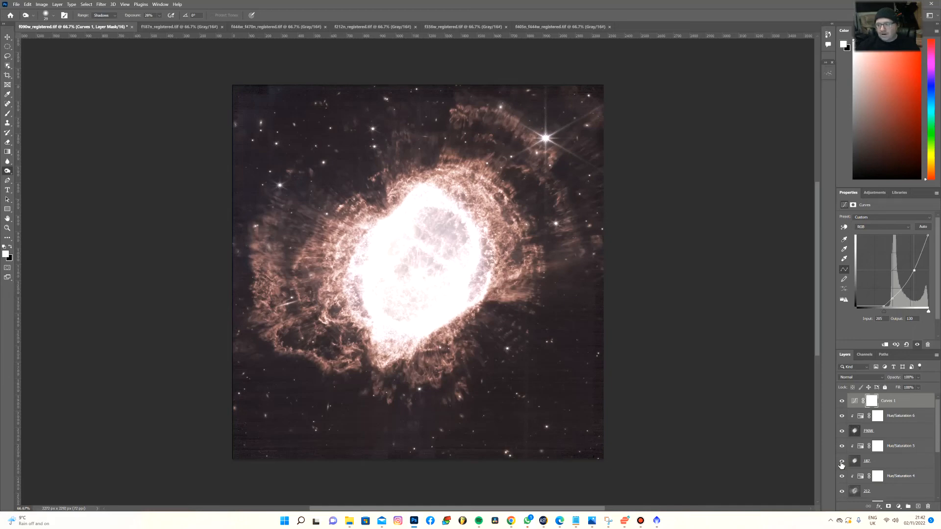
Try to erase the background around the nebula on layer 187 with a large soft Eraser
left_click(886, 463)
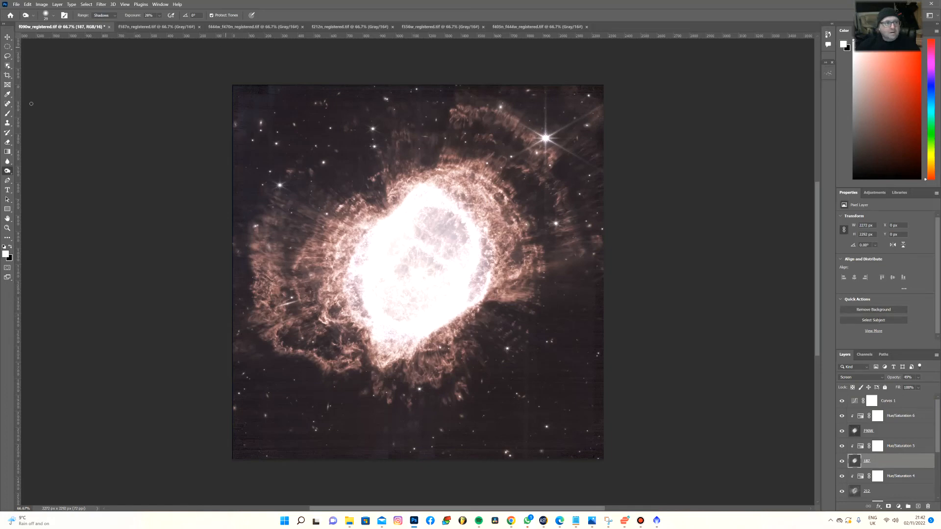
left_click(7, 142)
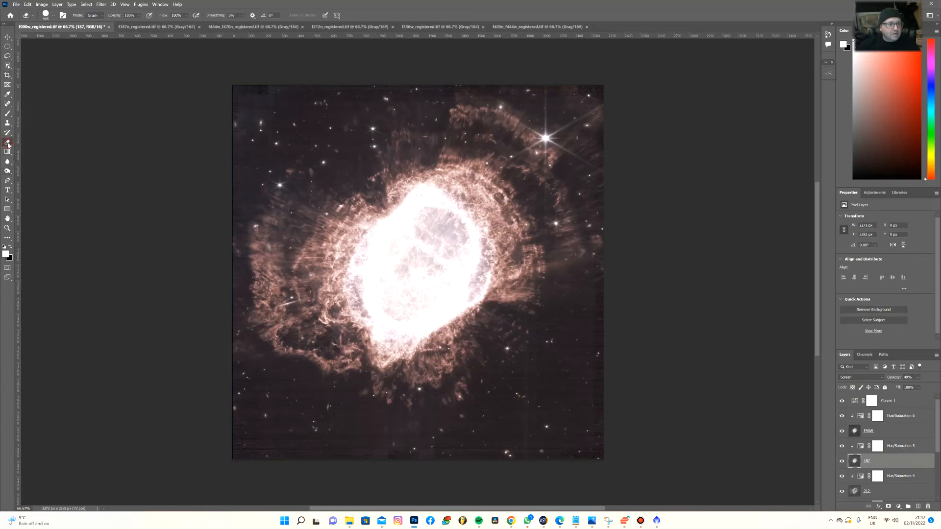
left_click(53, 16)
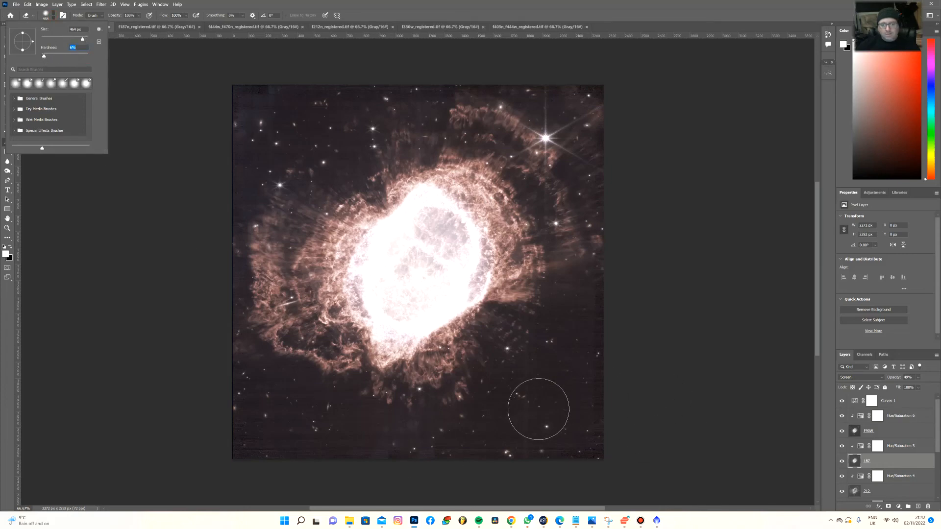
left_click(573, 370)
mouse_move(574, 370)
left_mouse_down()
mouse_move(518, 443)
mouse_move(477, 455)
mouse_move(545, 443)
mouse_move(569, 304)
mouse_move(590, 294)
mouse_move(430, 420)
mouse_move(357, 462)
left_mouse_up()
left_click_drag(346, 403, 235, 454)
mouse_move(223, 327)
left_mouse_down()
mouse_move(341, 313)
mouse_move(305, 188)
mouse_move(244, 301)
mouse_move(231, 230)
mouse_move(254, 126)
mouse_move(286, 83)
mouse_move(322, 78)
mouse_move(219, 157)
mouse_move(383, 84)
mouse_move(397, 82)
mouse_move(259, 126)
mouse_move(395, 96)
left_mouse_up()
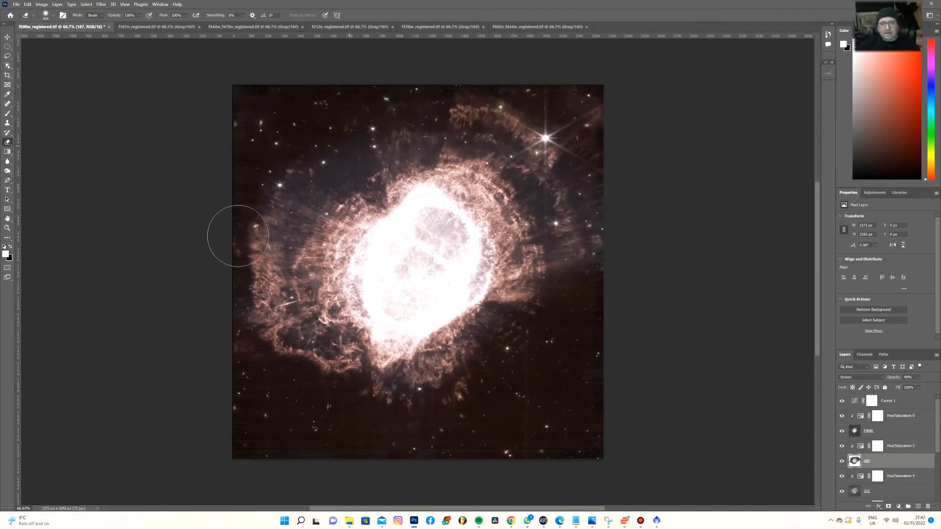
mouse_move(235, 235)
left_mouse_down()
mouse_move(342, 173)
mouse_move(265, 222)
left_mouse_up()
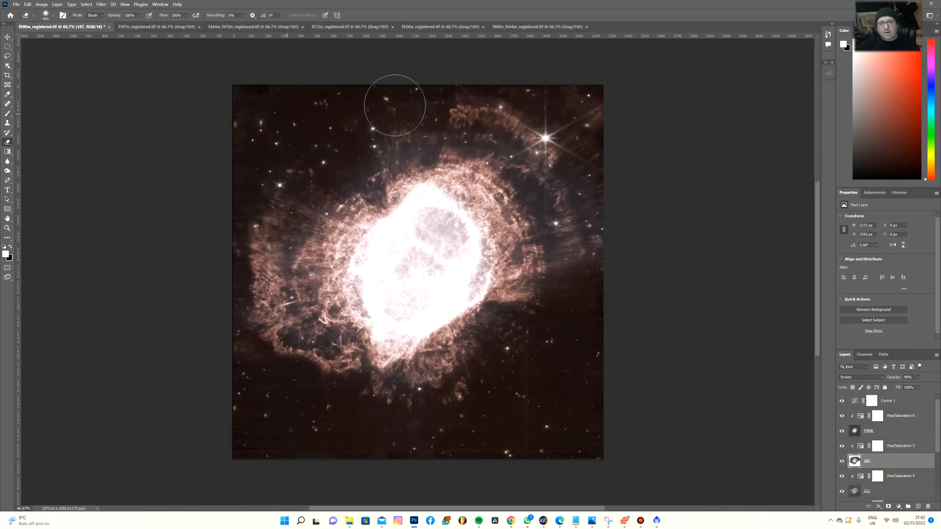
left_click(864, 450, "alt")
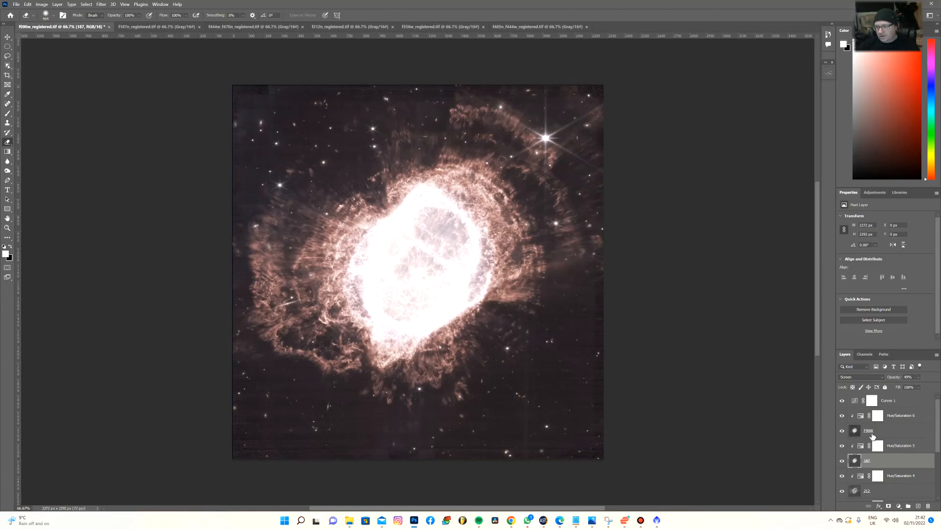
Lower the lightness of the Hue/Saturation adjustment clipped to layer 444 to about -35
left_click_drag(938, 463, 937, 493)
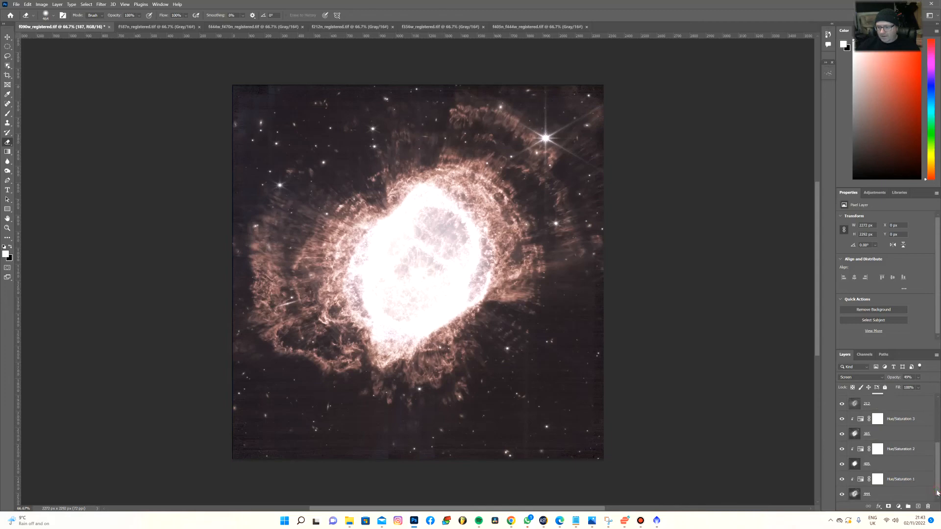
left_click(899, 480)
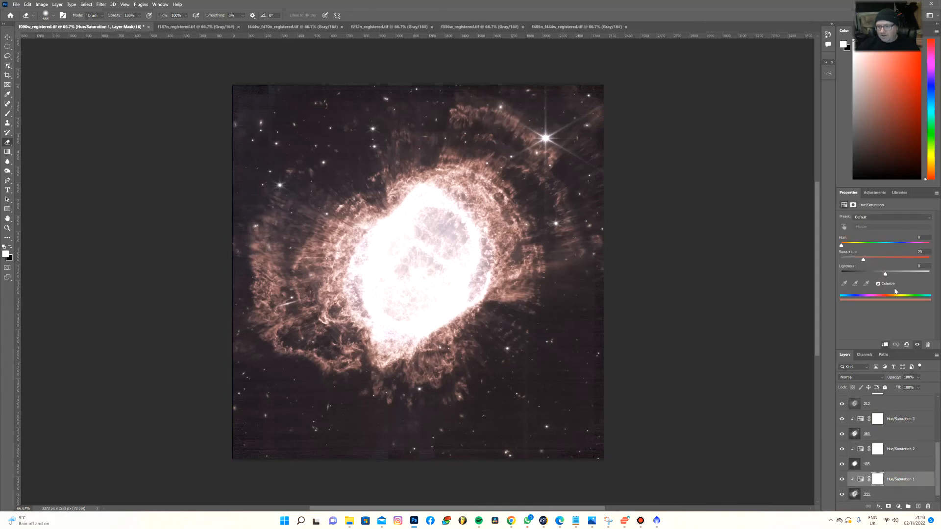
left_click_drag(884, 274, 858, 274)
left_click(871, 275)
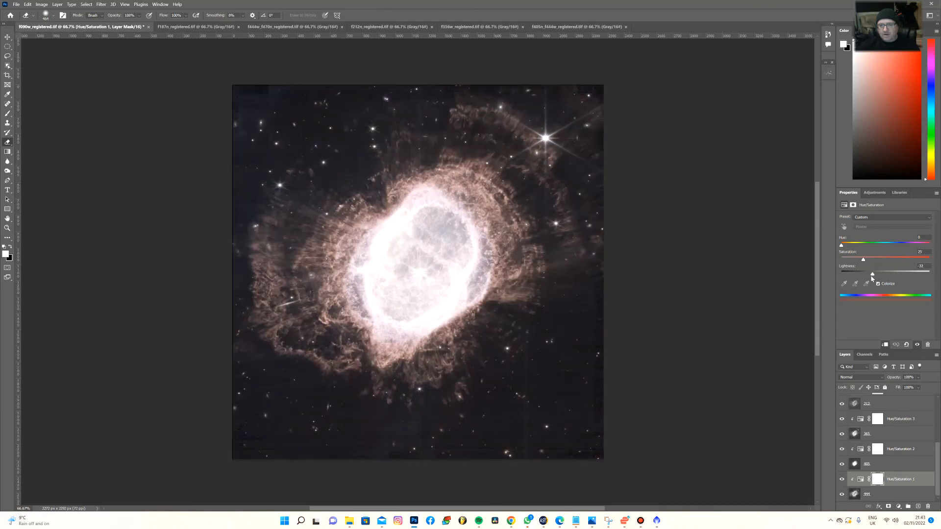
left_click_drag(872, 277, 861, 275)
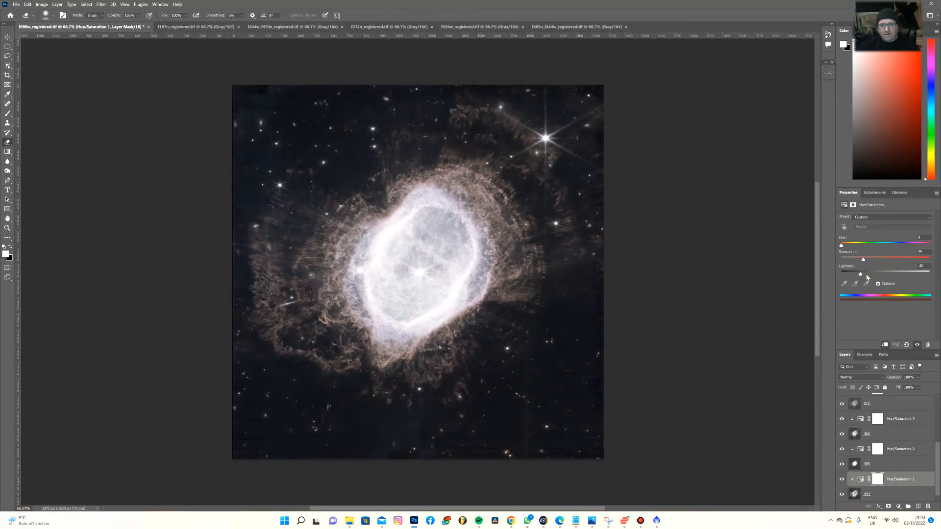
left_click(867, 277)
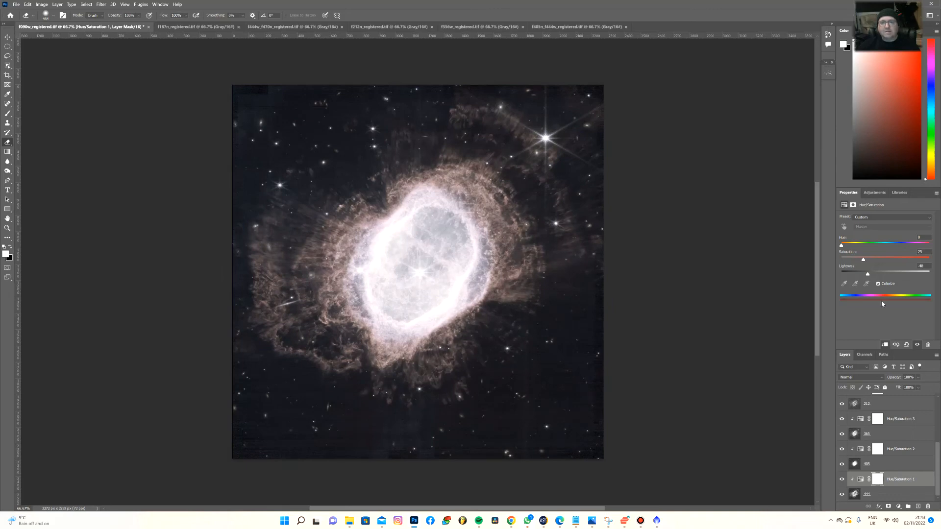
left_click(869, 275)
left_click_drag(868, 275, 870, 276)
Raise the saturation of layer 444's Hue/Saturation adjustment to strengthen the red in the nebula's outer shell
left_click(882, 259)
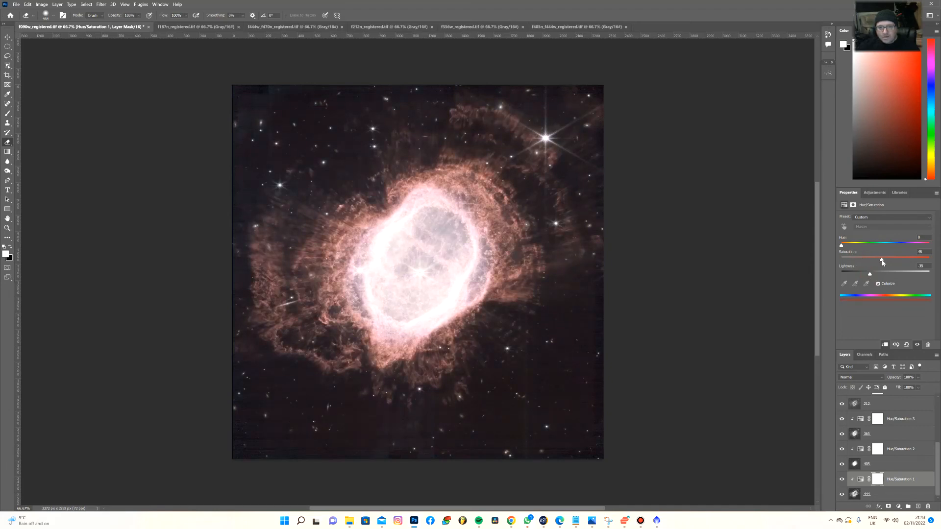
left_click(887, 263)
left_click(878, 261)
left_click_drag(878, 263, 877, 263)
Set the Hue/Saturation 2 adjustment clipped to layer 405 to lightness about -30 and saturation about 19
left_click(896, 448)
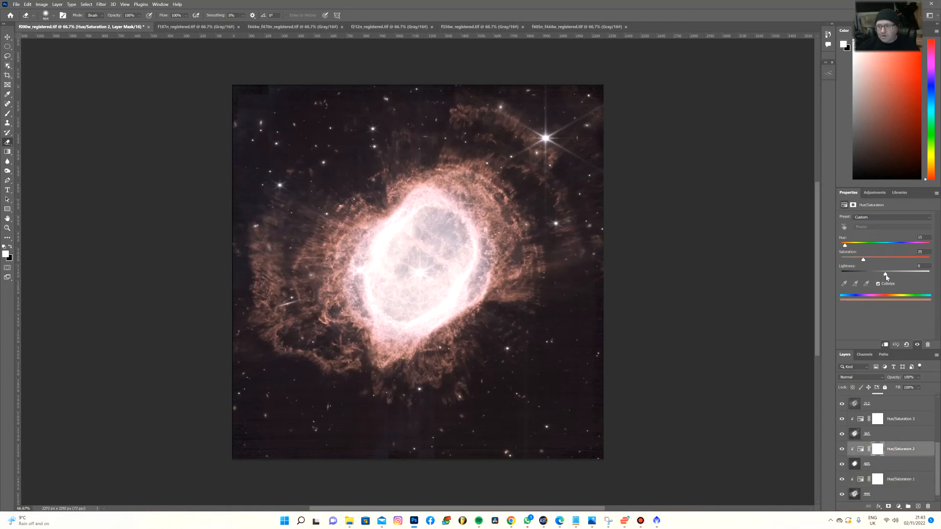
left_click_drag(886, 277, 871, 277)
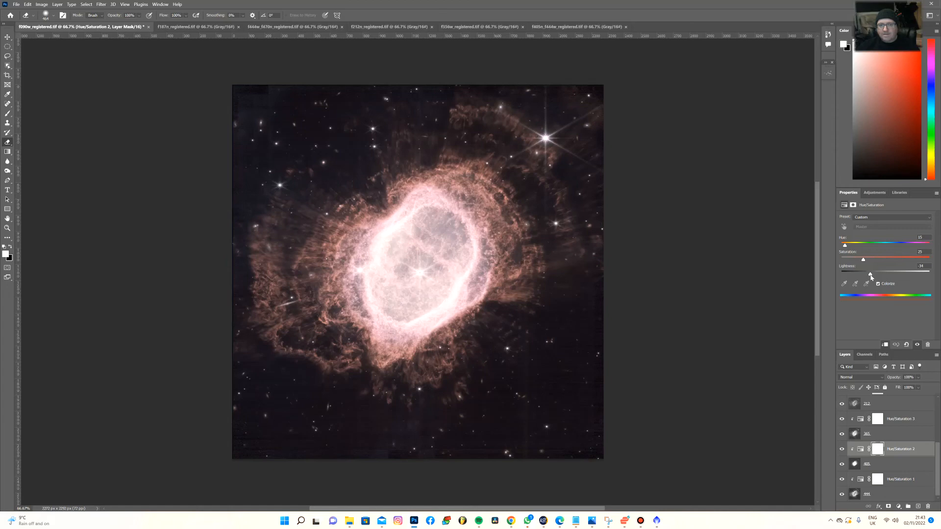
left_click_drag(870, 277, 877, 278)
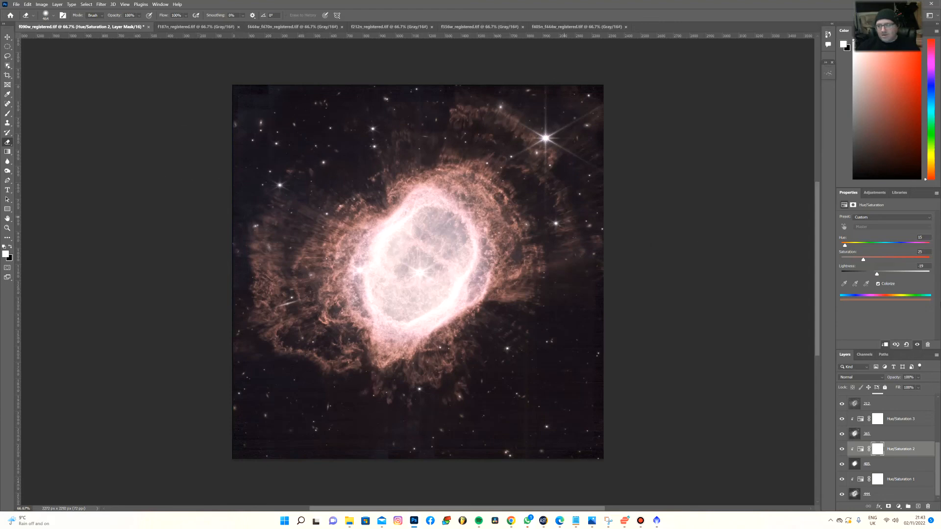
left_click_drag(877, 277, 914, 264)
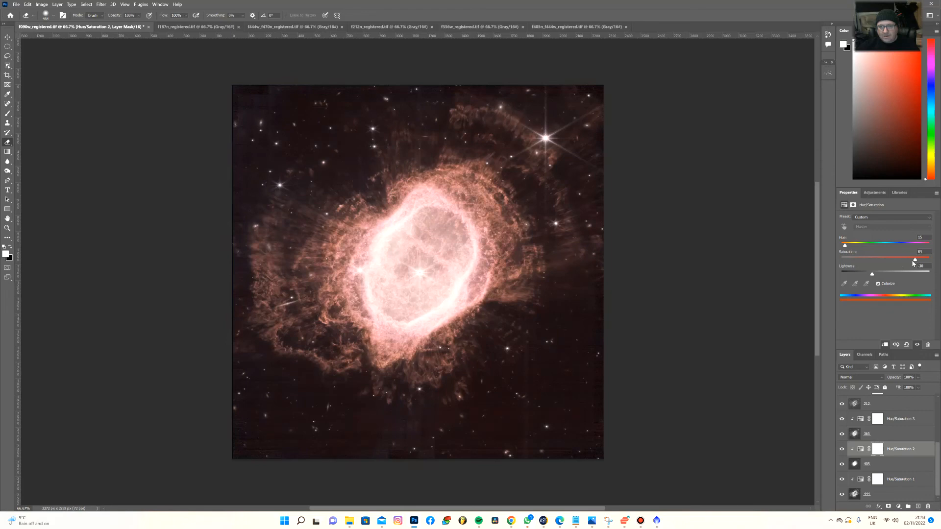
left_click(868, 265)
left_click_drag(865, 266, 859, 266)
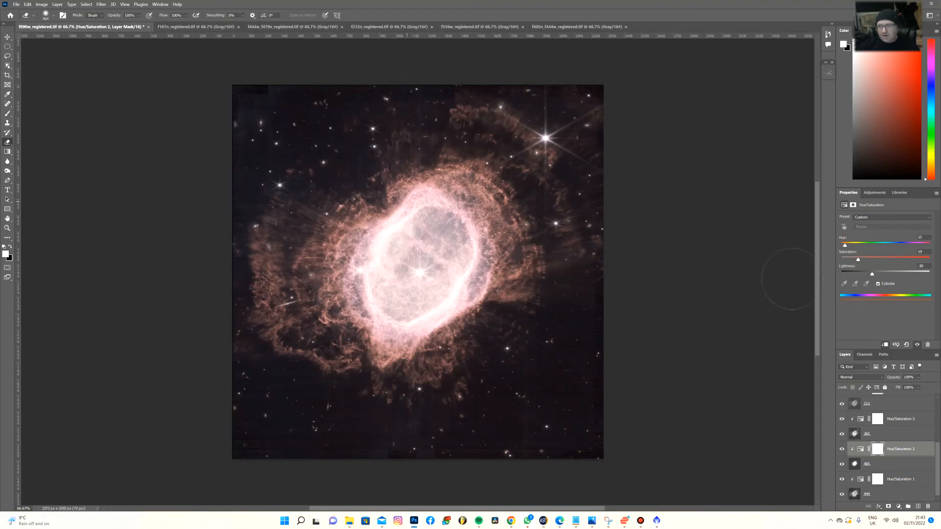
Try different hues on layer 405's Hue/Saturation adjustment and settle on a violet tint
left_click(853, 246)
left_click(894, 245)
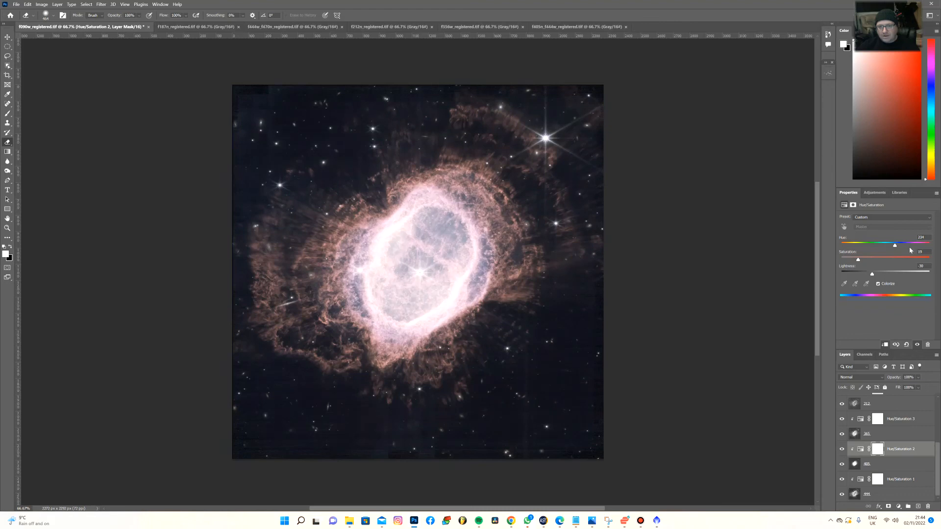
left_click_drag(918, 248, 855, 251)
left_click_drag(919, 250, 912, 248)
Set the Hue/Saturation 3 adjustment to lightness about -29, saturation about 35 and a green hue of about 96
left_click(887, 420)
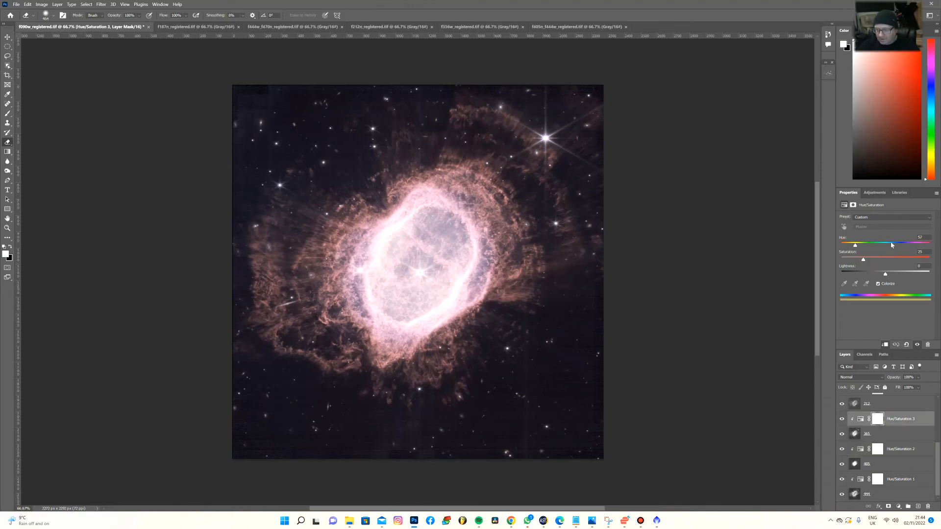
left_click_drag(884, 276, 872, 276)
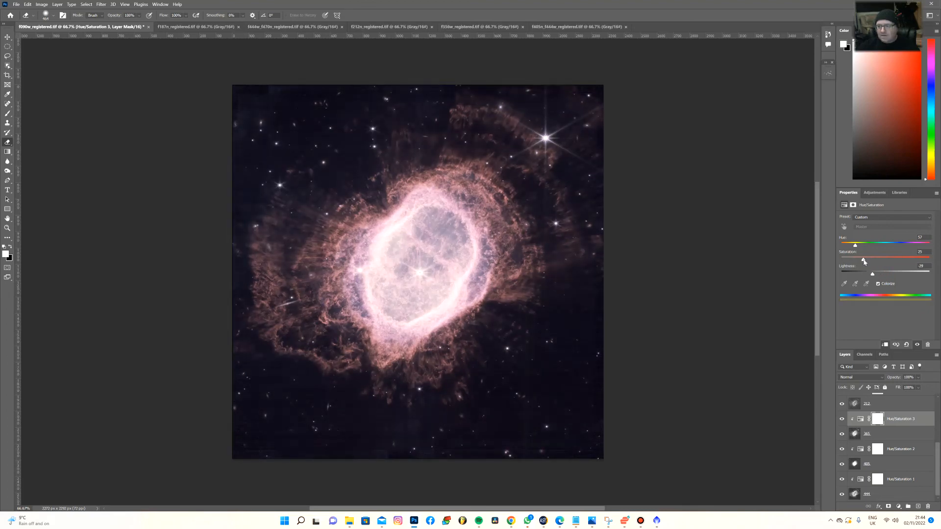
left_click(895, 258)
left_click_drag(898, 258, 872, 261)
left_click_drag(880, 245, 885, 246)
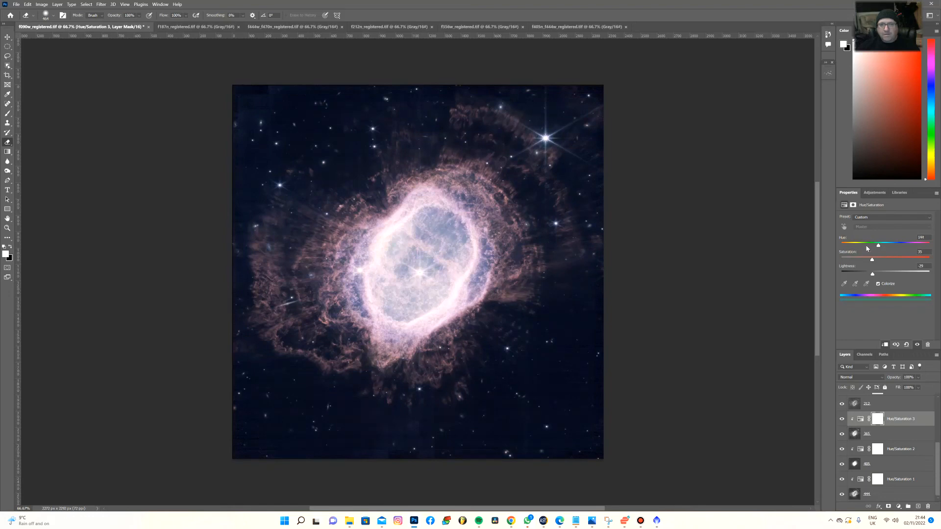
mouse_move(853, 249)
left_mouse_down()
mouse_move(835, 249)
mouse_move(858, 249)
left_mouse_up()
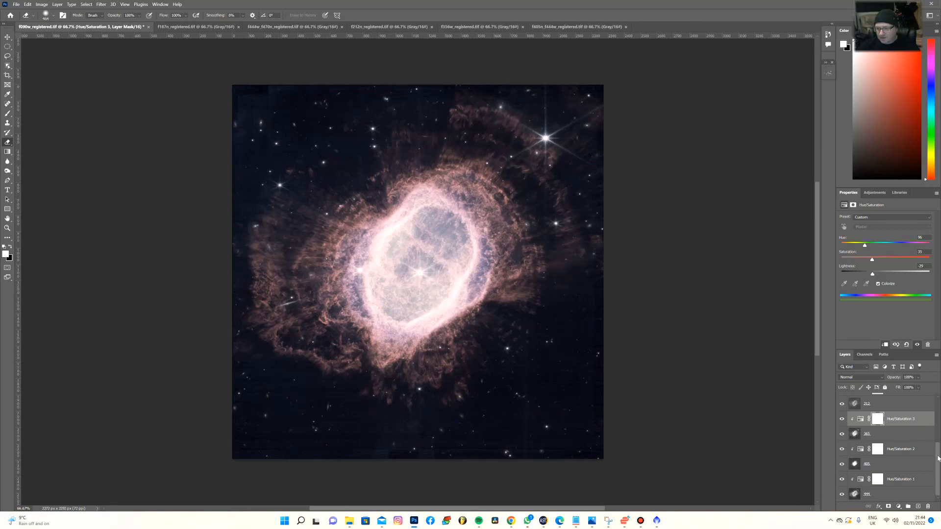
Lower the lightness of layer 212's Hue/Saturation adjustment to about -52 and raise its saturation to about 58
left_click_drag(939, 457, 939, 418)
left_click(901, 451)
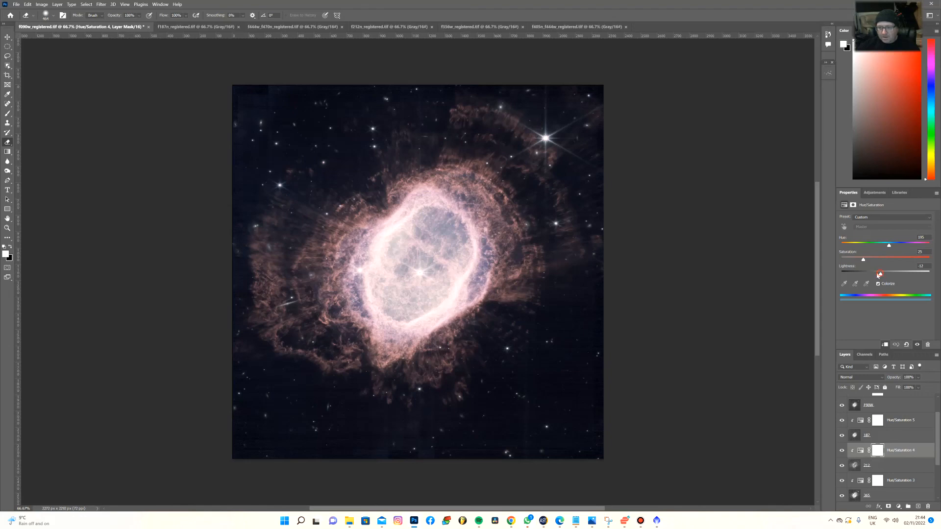
mouse_move(880, 274)
left_mouse_down()
mouse_move(865, 277)
mouse_move(889, 279)
mouse_move(871, 282)
left_mouse_up()
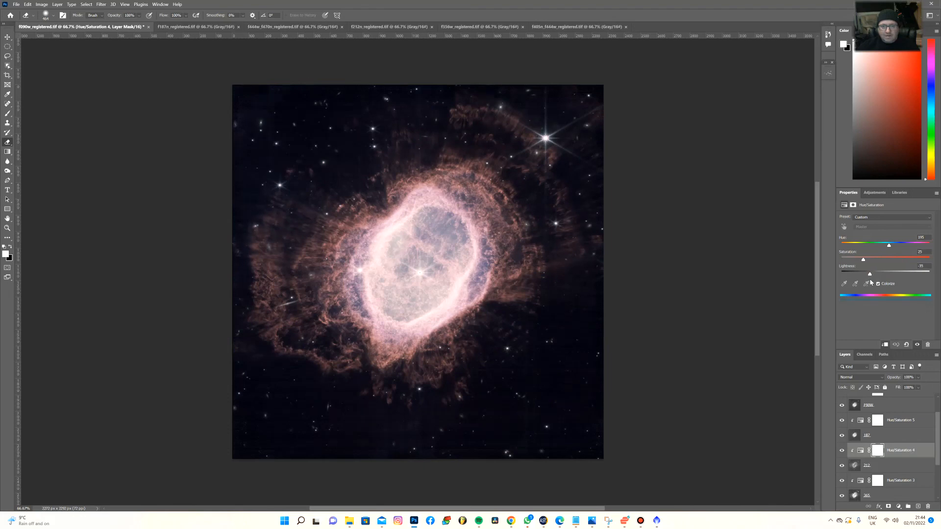
mouse_move(871, 283)
left_mouse_down()
mouse_move(896, 277)
mouse_move(864, 277)
left_mouse_up()
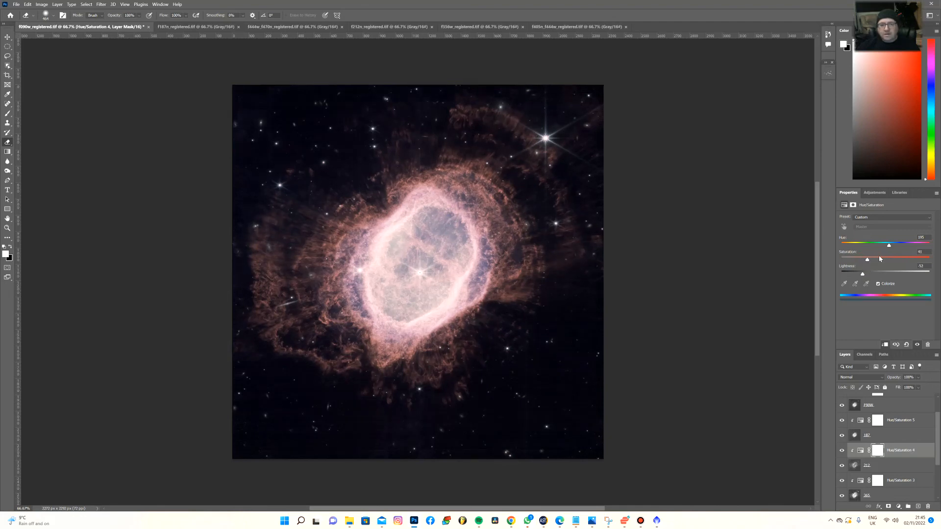
left_click_drag(880, 259, 893, 259)
Shift the hue of layer 212's Hue/Saturation adjustment to a cyan of about 173
left_click_drag(877, 263, 906, 246)
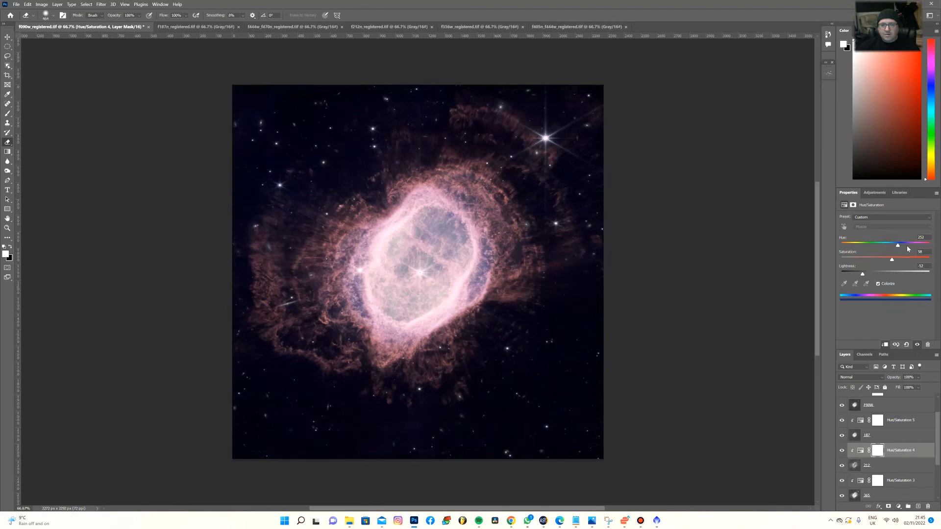
left_click(879, 245)
mouse_move(864, 250)
left_mouse_down()
mouse_move(849, 247)
mouse_move(877, 246)
left_mouse_up()
left_click_drag(889, 246, 886, 246)
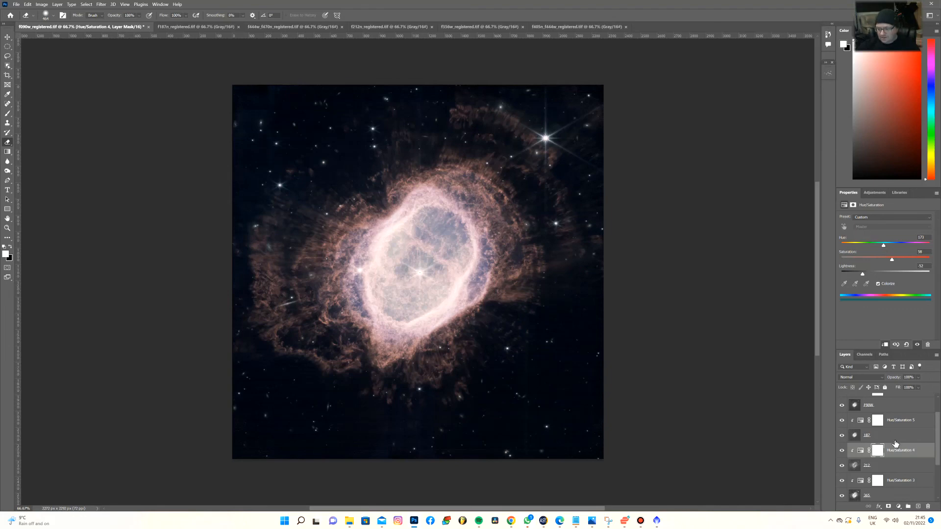
Set the Hue/Saturation adjustment clipped to layer 187 to lightness about -13, saturation about 21 and hue about 252
left_click(895, 422)
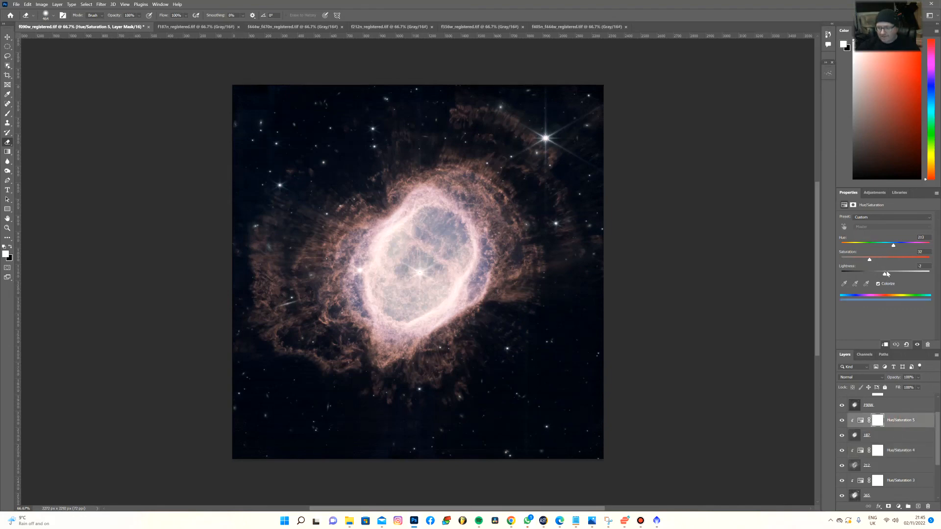
mouse_move(867, 278)
left_mouse_down()
mouse_move(892, 277)
mouse_move(880, 278)
left_mouse_up()
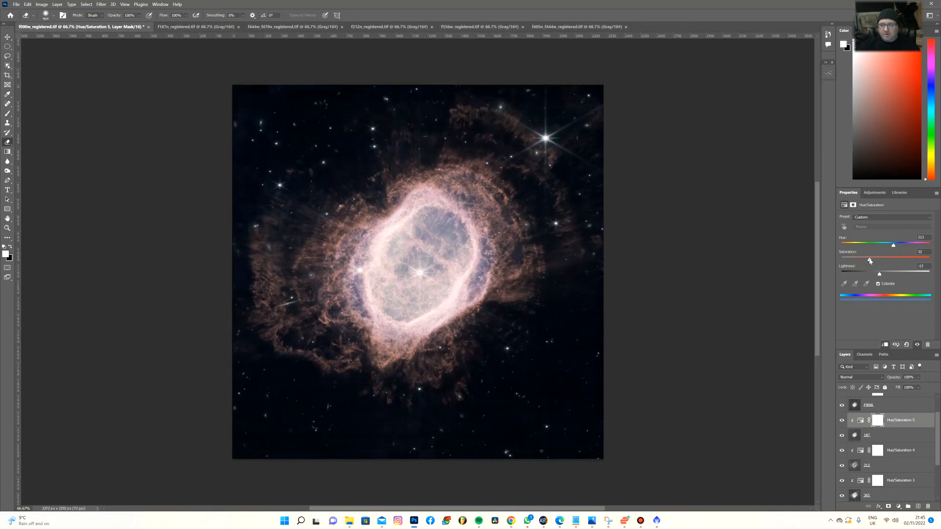
left_click(869, 259)
left_click_drag(900, 257, 858, 259)
left_click_drag(912, 249, 904, 247)
Switch to the image viewer to check the NIRCam Filters chart in Colour Pallate.jpg, and return to the composite in Photoshop
mouse_move(592, 521)
left_click(622, 492)
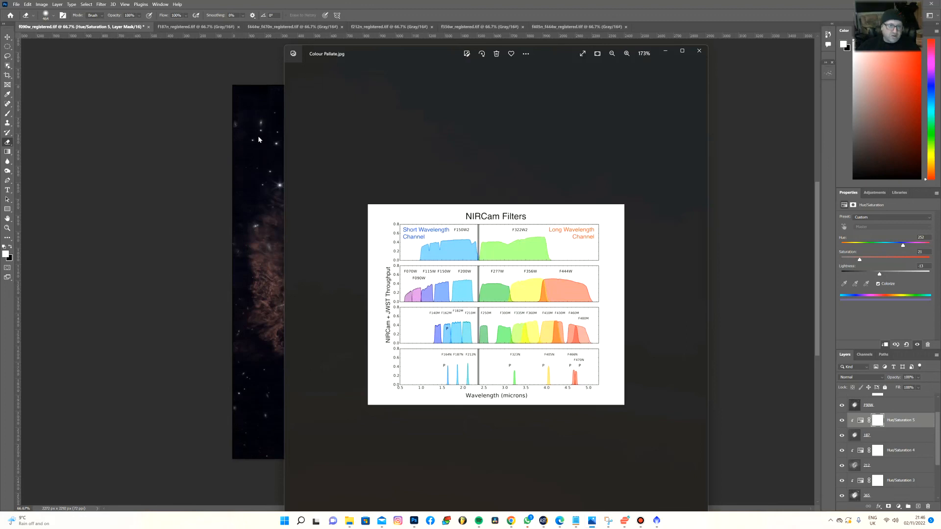
left_click(666, 53)
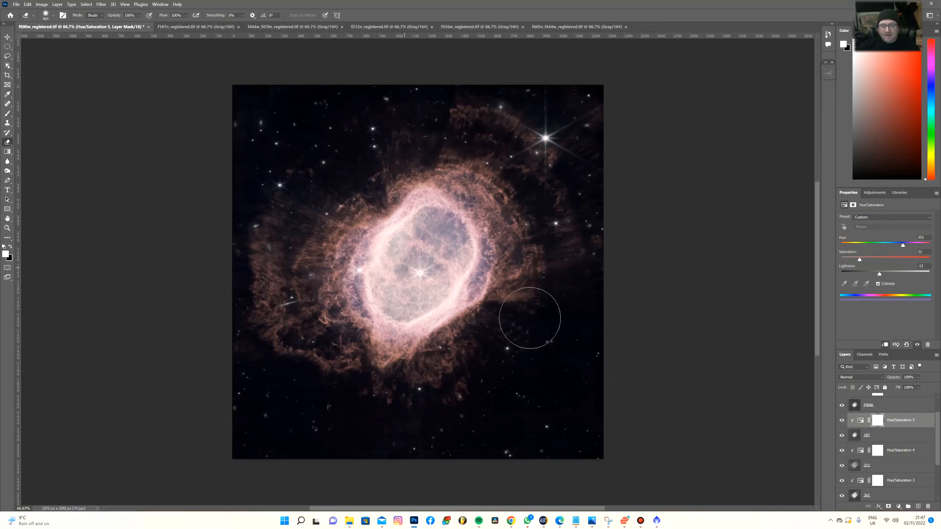
mouse_move(641, 523)
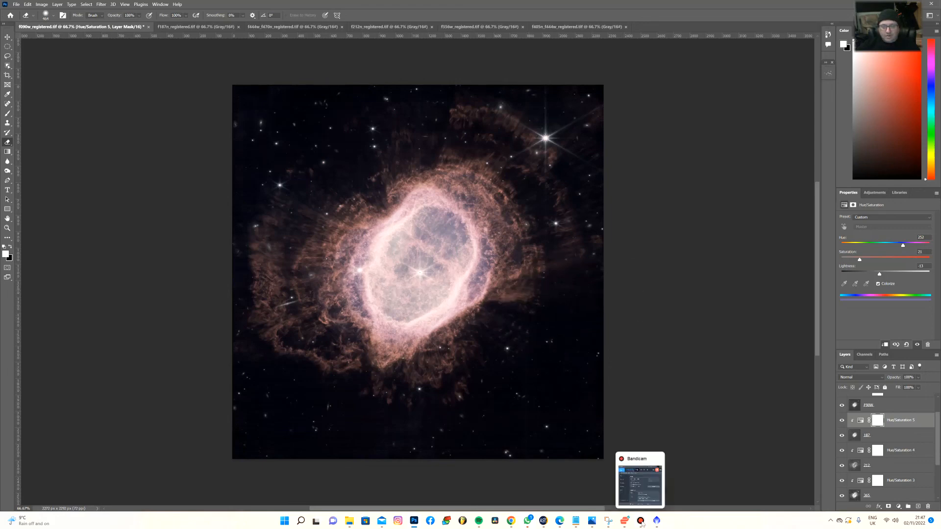